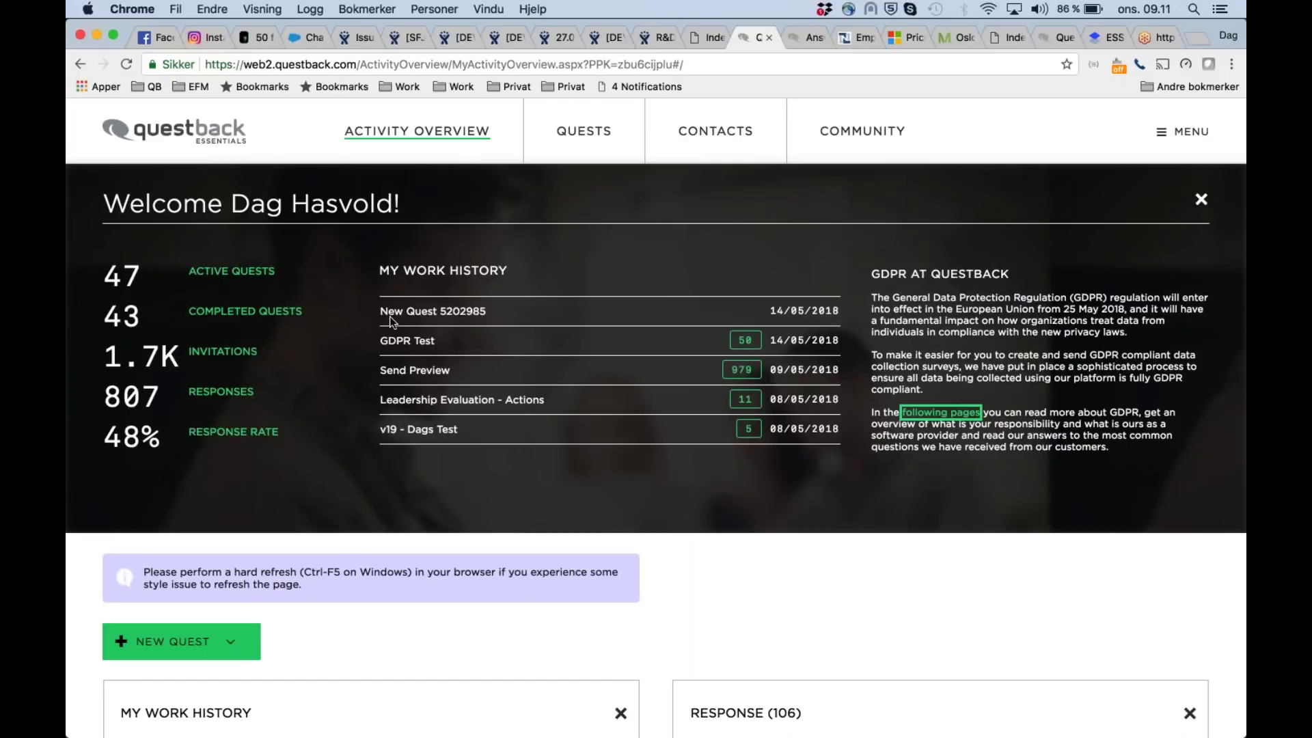
Open the GDPR Test quest's settings and expand its GDPR settings
{"action": "left_click", "coordinate": [410, 345]}
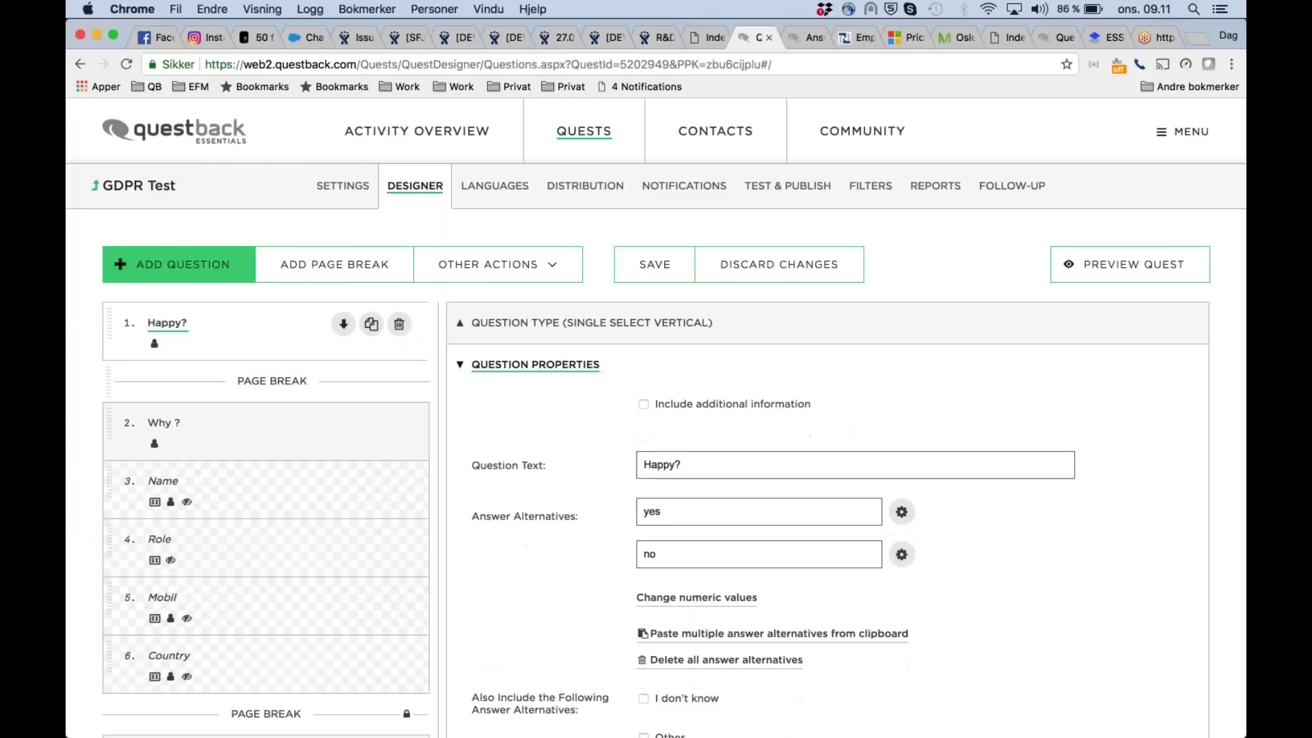
{"action": "left_click", "coordinate": [338, 189]}
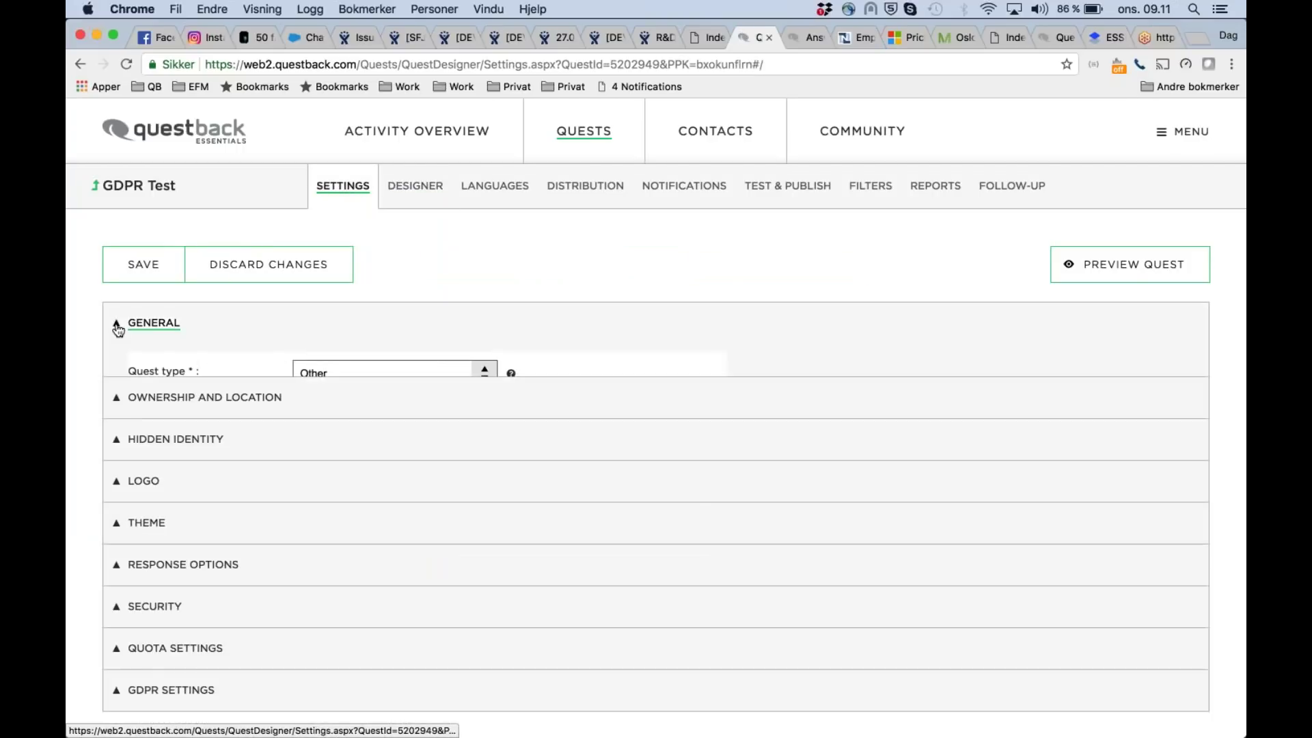
{"action": "left_click", "coordinate": [166, 661]}
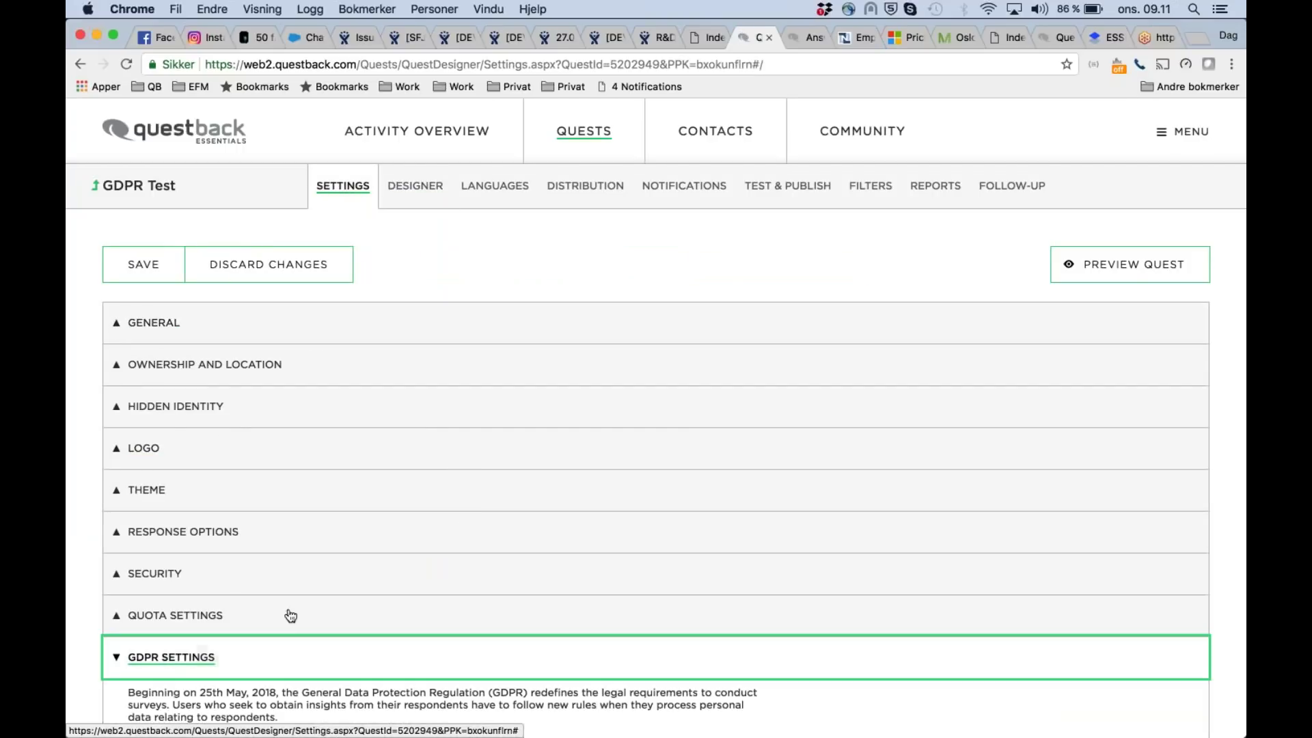
{"action": "scroll", "coordinate": [291, 615], "scroll_direction": "down", "scroll_amount": 5}
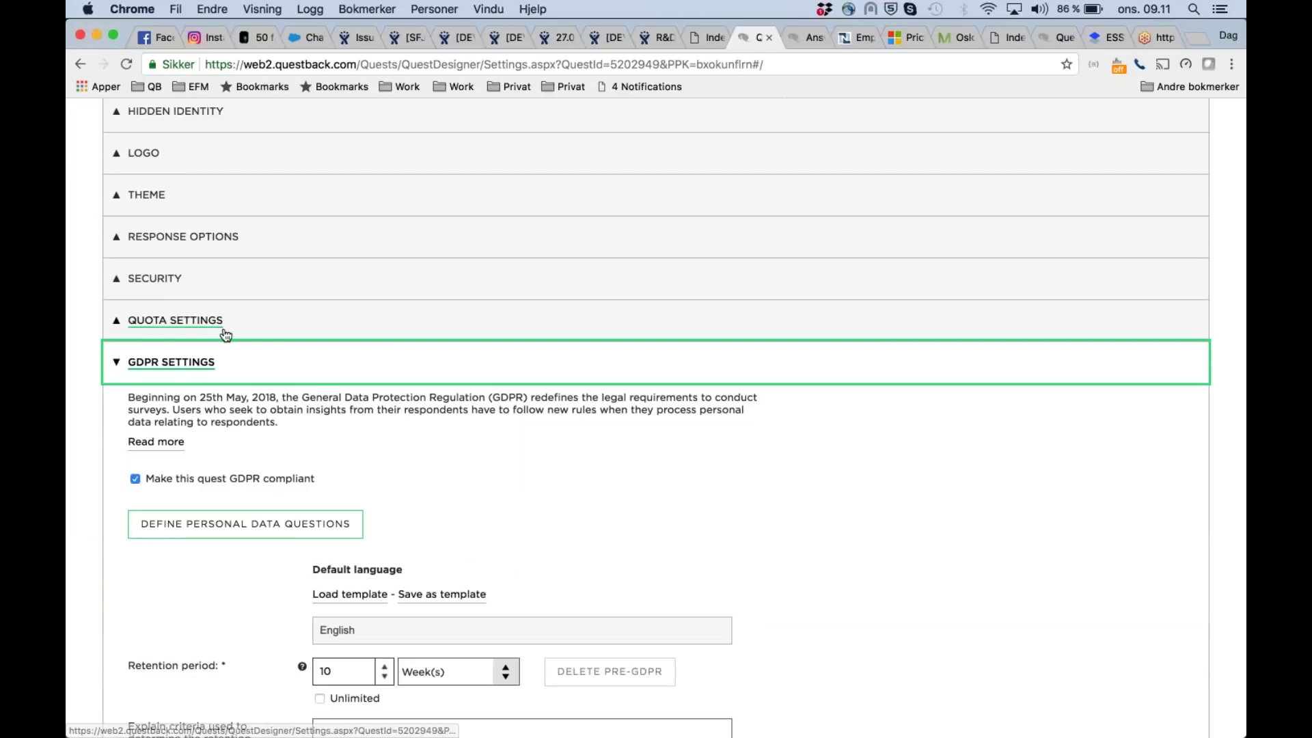
Read the expanded explanation of the key GDPR changes and what enabling GDPR on a quest does, and collapse it
{"action": "left_click", "coordinate": [160, 448]}
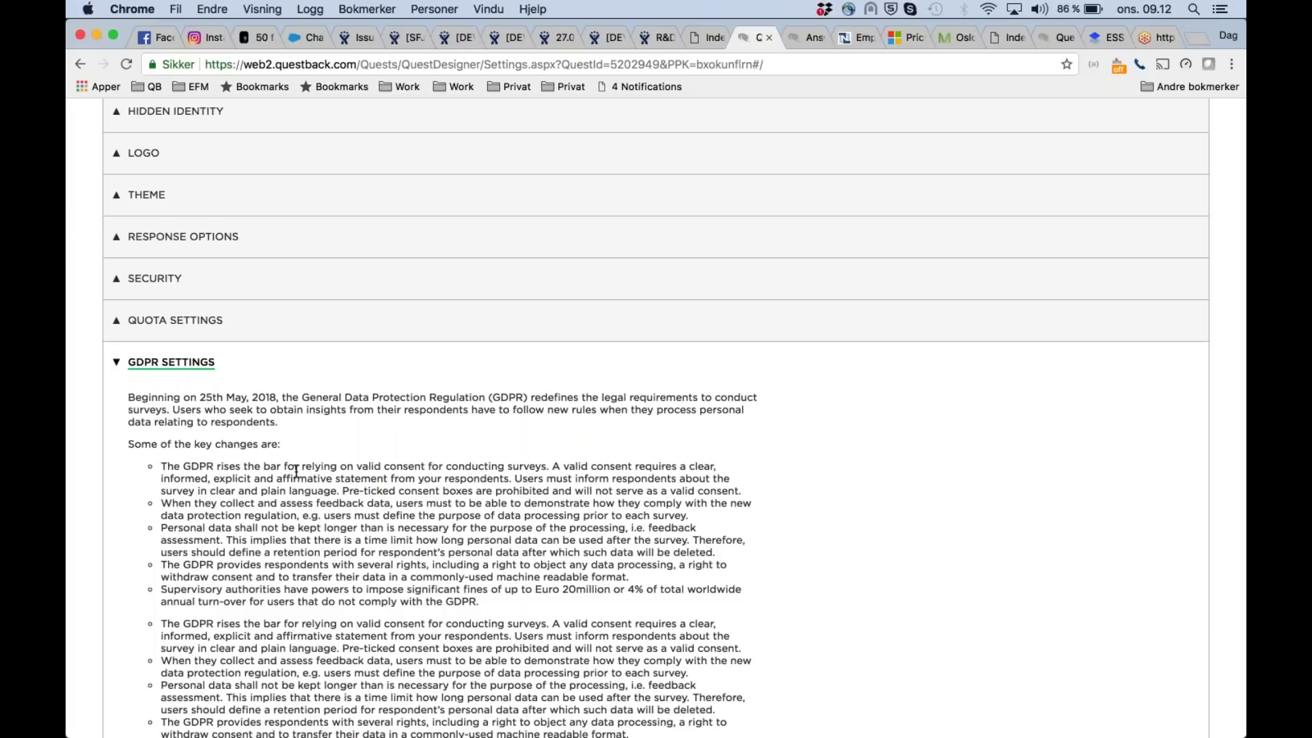
{"action": "scroll", "coordinate": [296, 471], "scroll_direction": "down", "scroll_amount": 6}
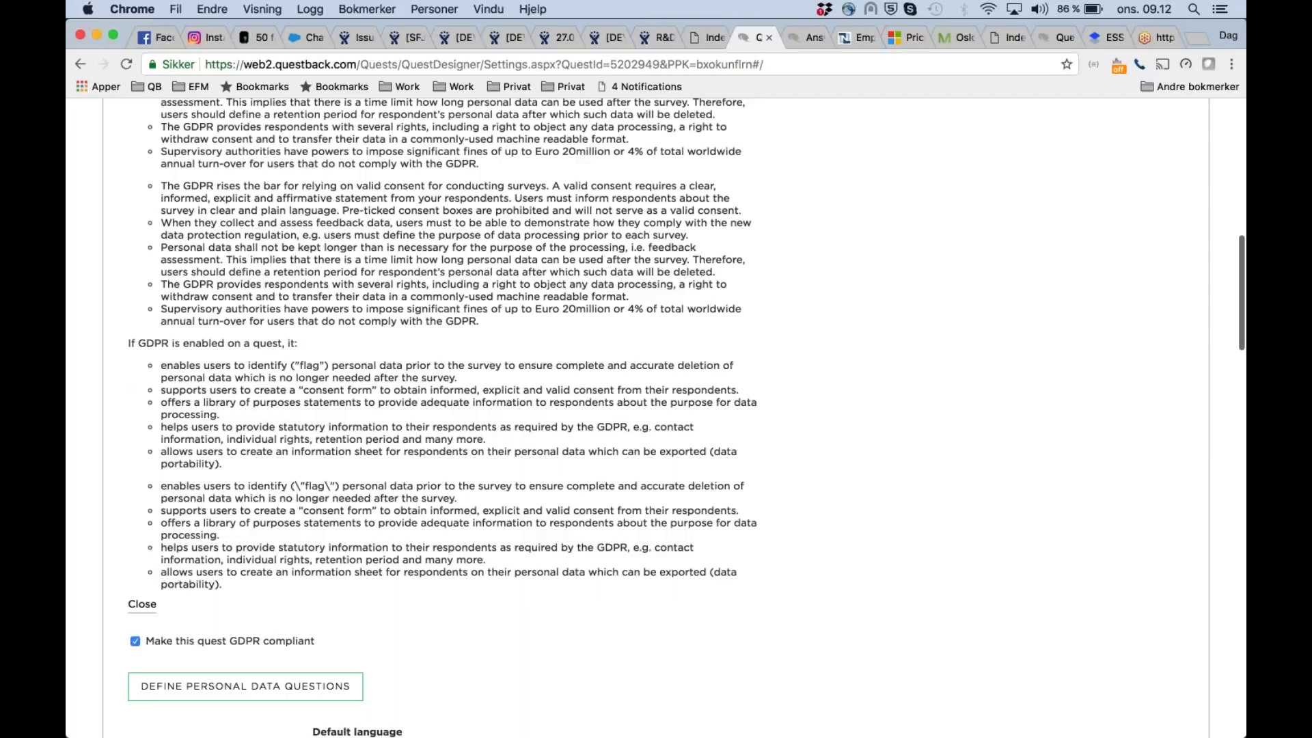
{"action": "left_click", "coordinate": [142, 604]}
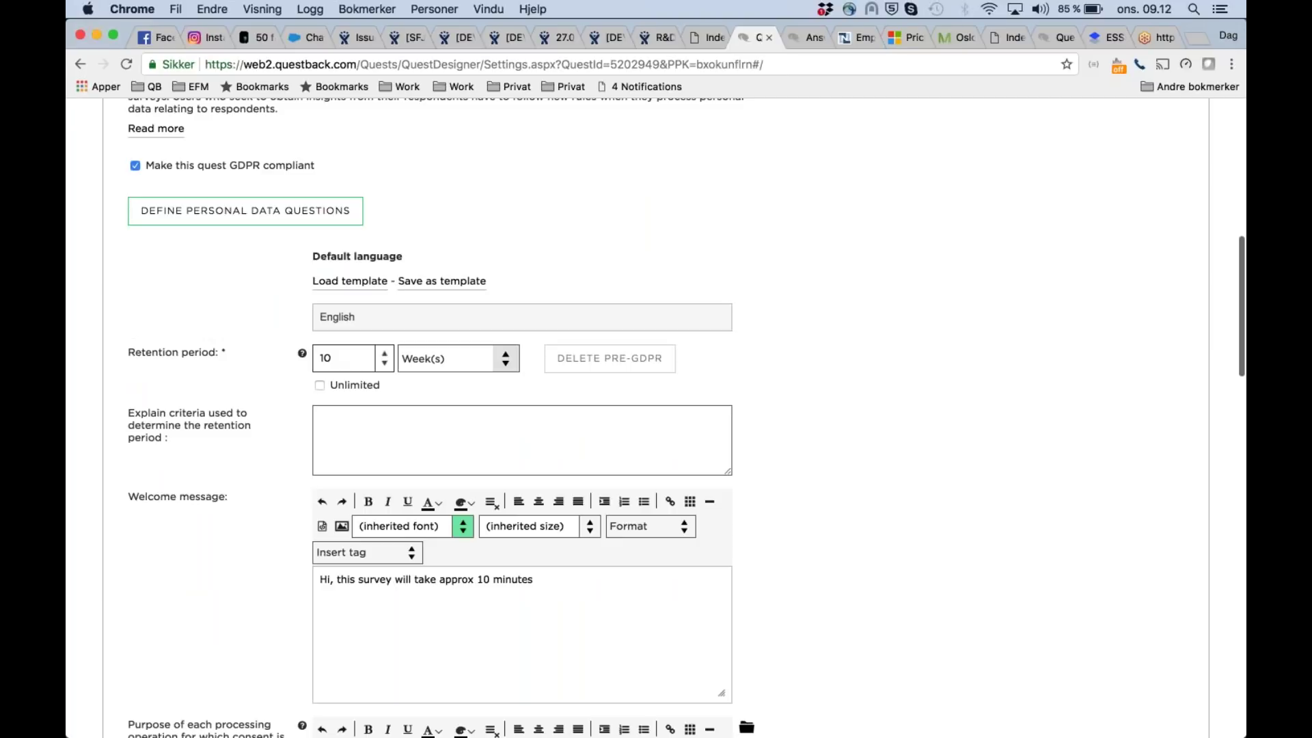
Apply the English Meeting evaluation text to the processing purpose and replace it with the Leadership evaluation text
{"action": "scroll", "coordinate": [514, 436], "scroll_direction": "down", "scroll_amount": 2}
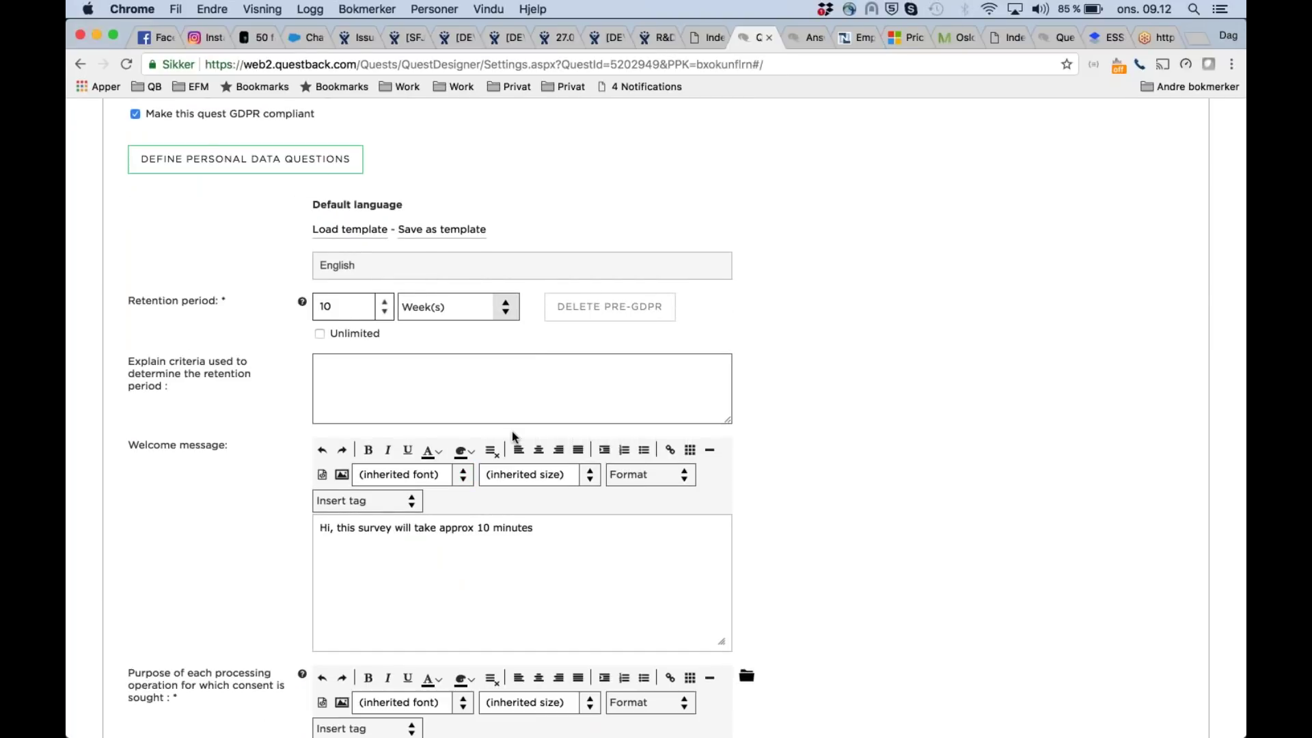
{"action": "scroll", "coordinate": [512, 432], "scroll_direction": "down", "scroll_amount": 1}
{"action": "scroll", "coordinate": [511, 431], "scroll_direction": "up", "scroll_amount": 1}
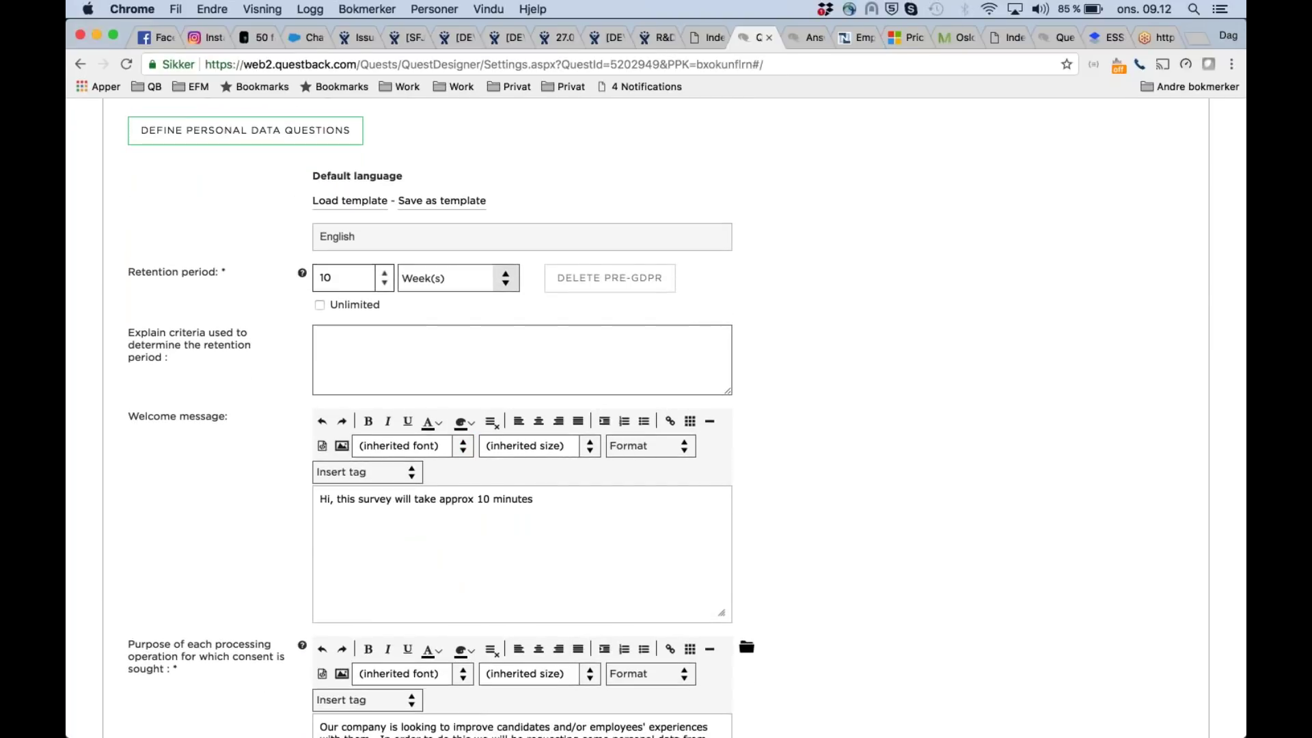
{"action": "scroll", "coordinate": [512, 431], "scroll_direction": "down", "scroll_amount": 2}
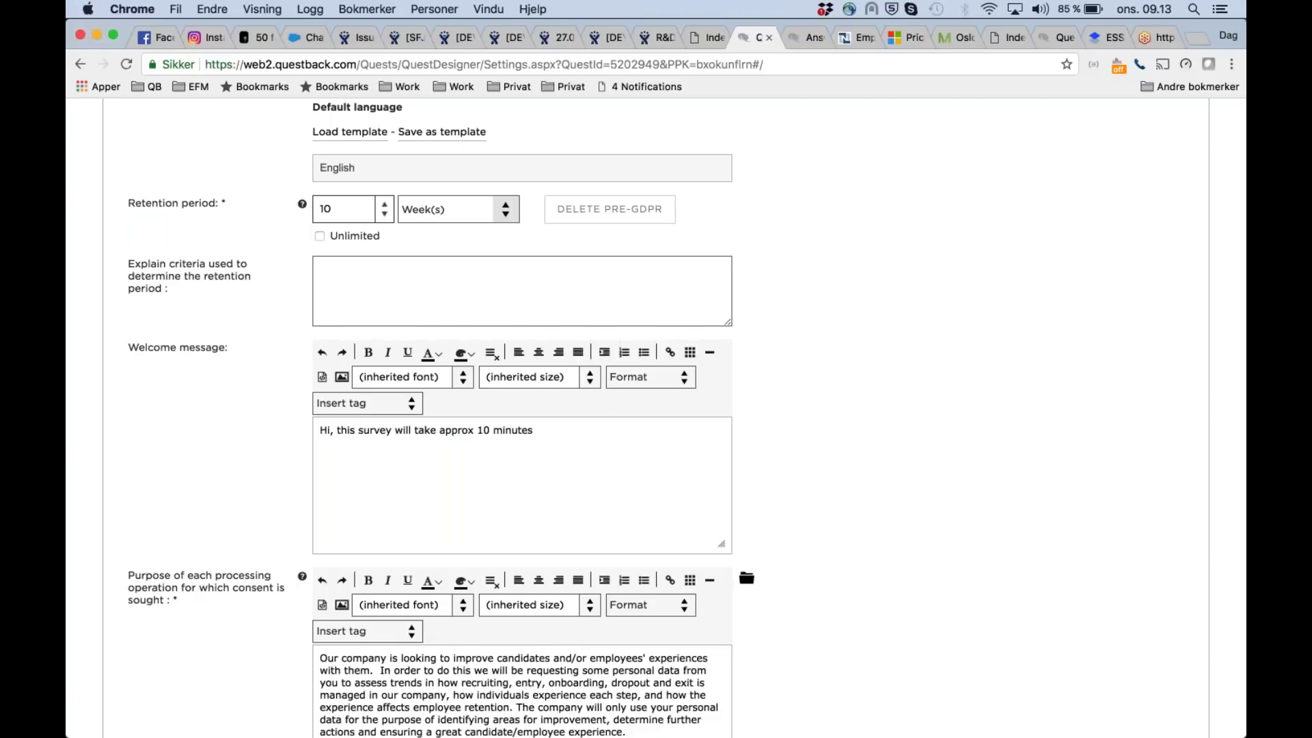
{"action": "scroll", "coordinate": [345, 491], "scroll_direction": "down", "scroll_amount": 3}
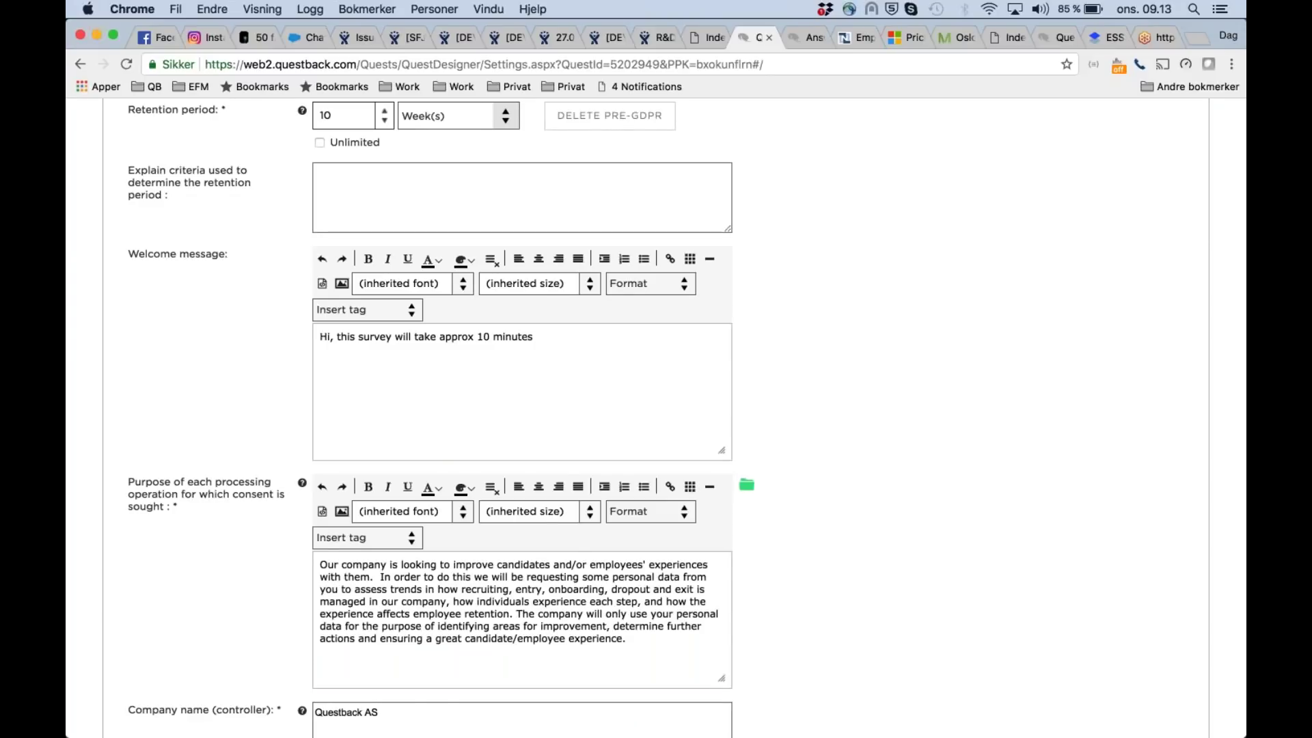
{"action": "left_click", "coordinate": [746, 485]}
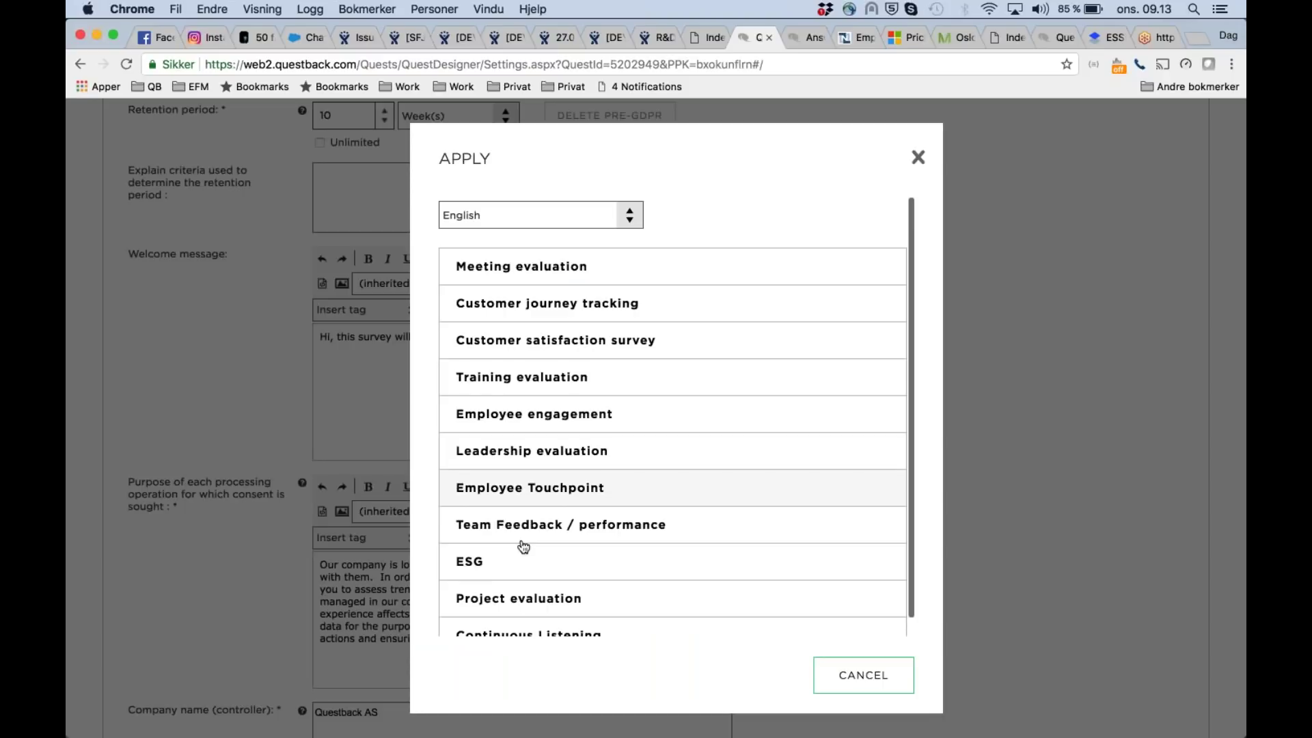
{"action": "left_click", "coordinate": [645, 280]}
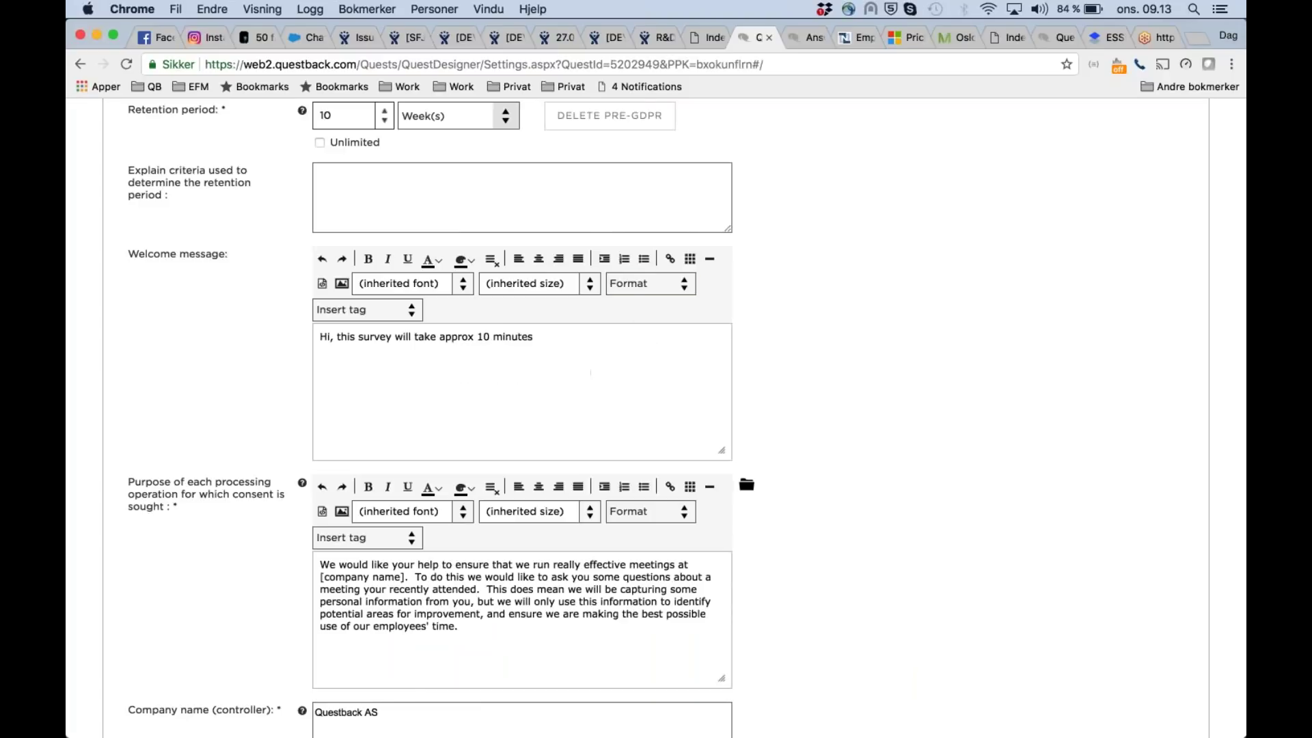
{"action": "left_click", "coordinate": [747, 485]}
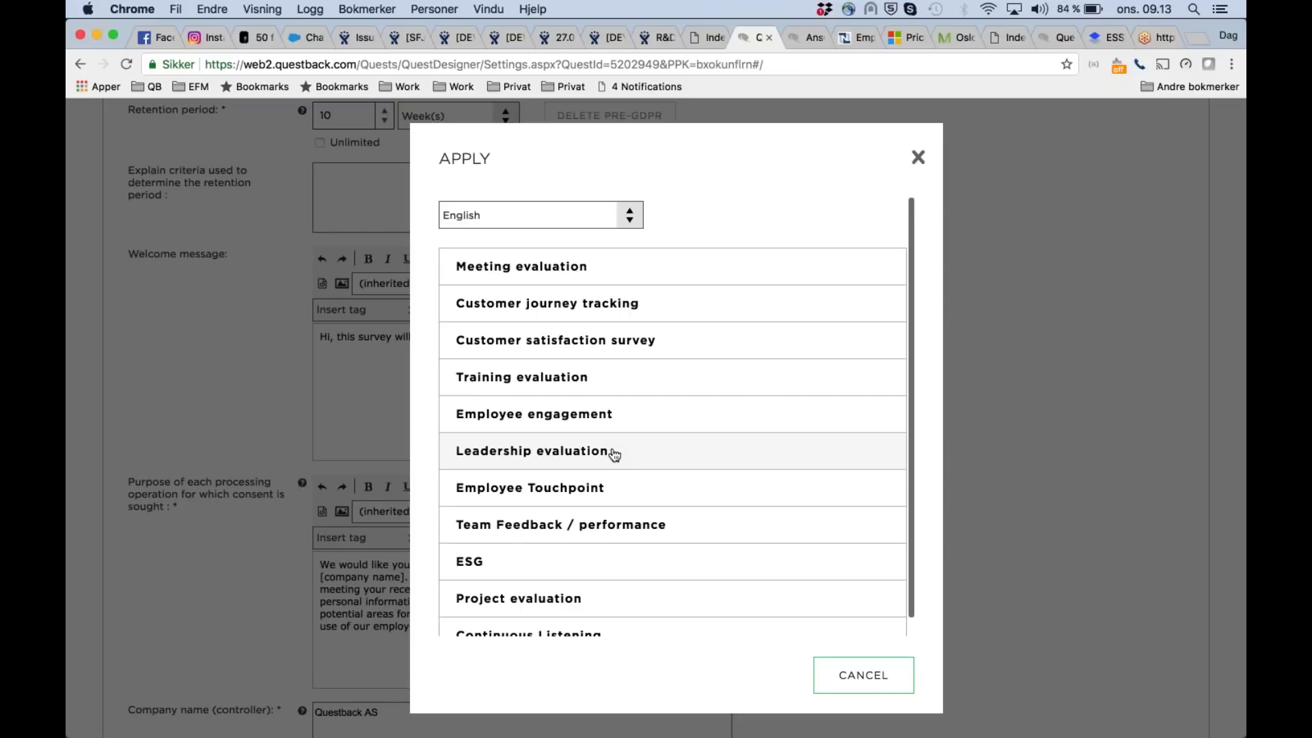
{"action": "left_click", "coordinate": [615, 454]}
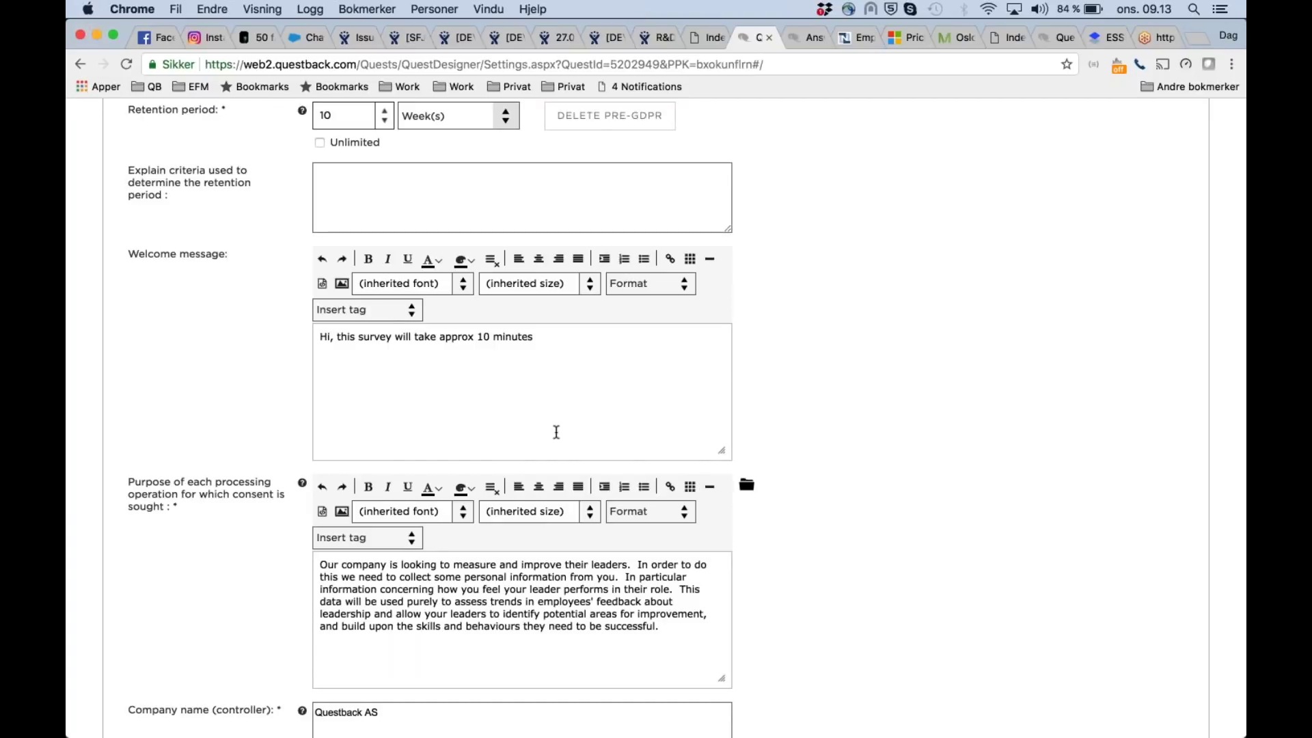
Review the GDPR consent fields, from the retention period and welcome message to the data protection officer's contact details
{"action": "scroll", "coordinate": [556, 432], "scroll_direction": "down", "scroll_amount": 3}
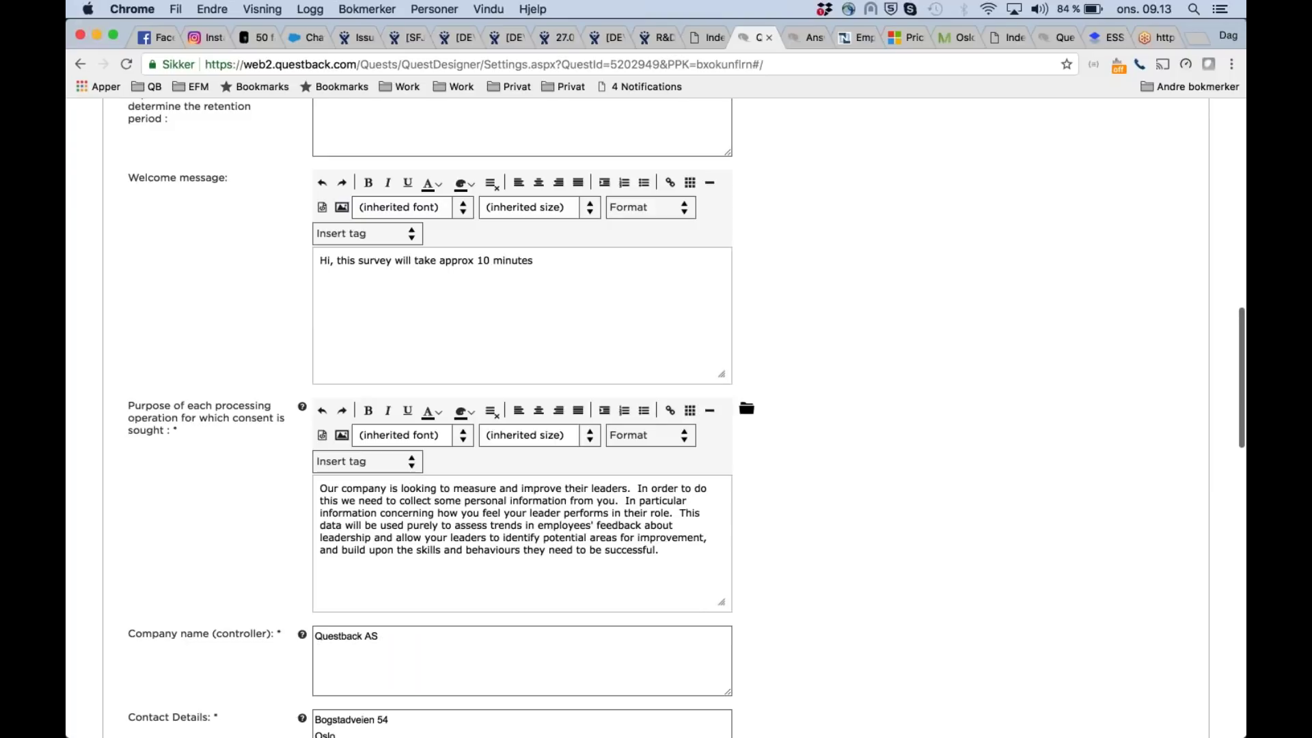
{"action": "scroll", "coordinate": [556, 432], "scroll_direction": "down", "scroll_amount": 3}
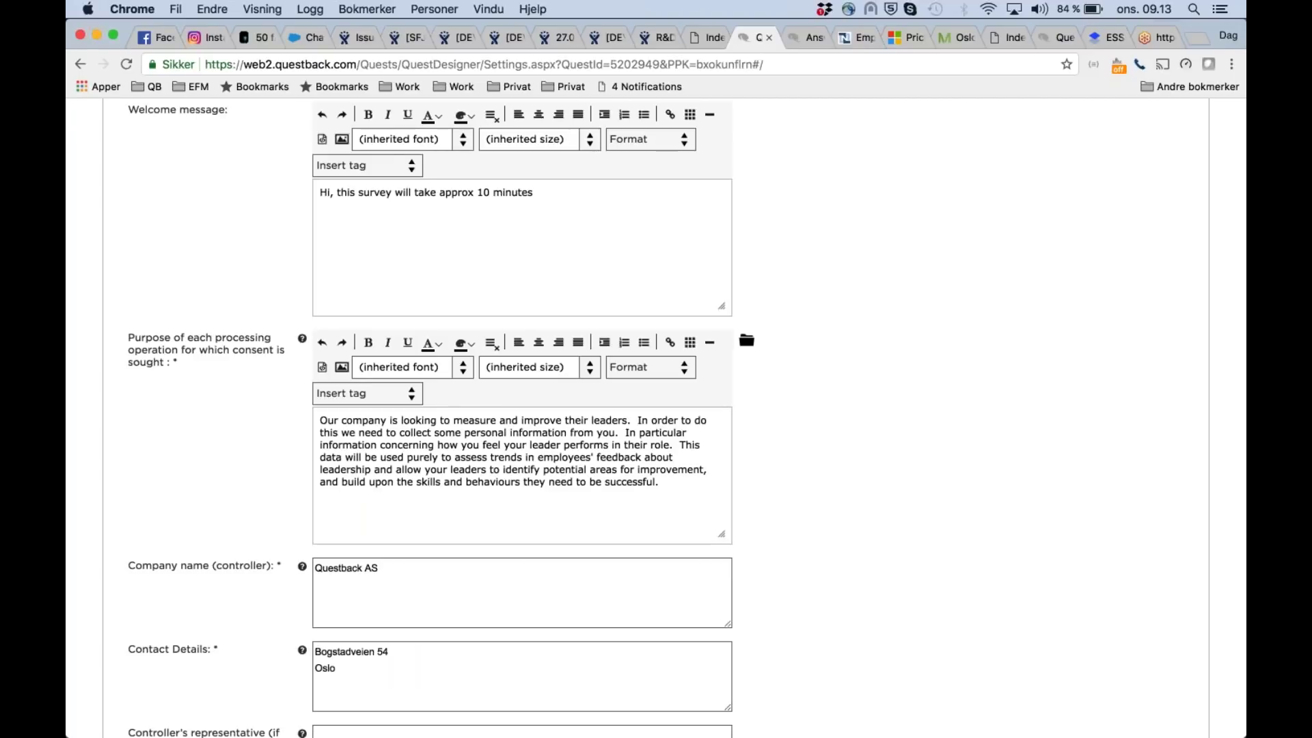
{"action": "scroll", "coordinate": [656, 416], "scroll_direction": "down", "scroll_amount": 2}
{"action": "scroll", "coordinate": [656, 417], "scroll_direction": "up", "scroll_amount": 4}
{"action": "scroll", "coordinate": [210, 234], "scroll_direction": "up", "scroll_amount": 5}
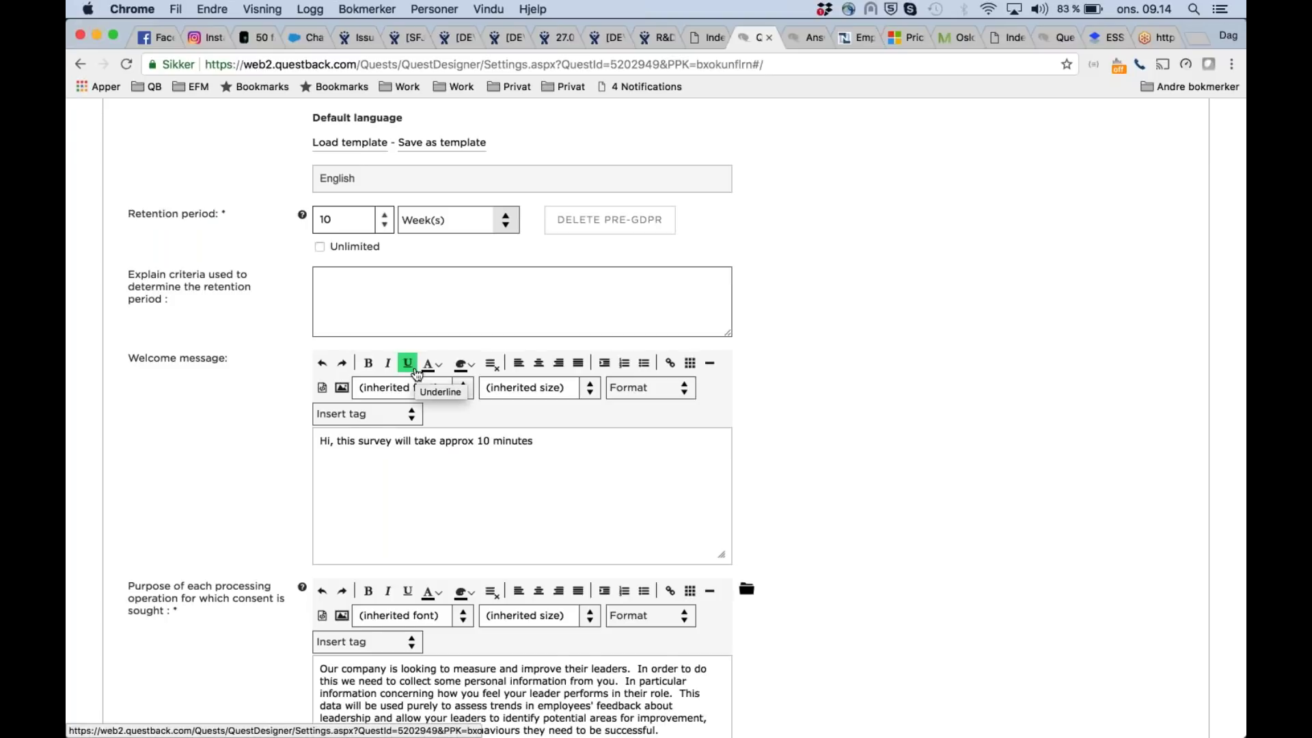
{"action": "scroll", "coordinate": [417, 373], "scroll_direction": "down", "scroll_amount": 2}
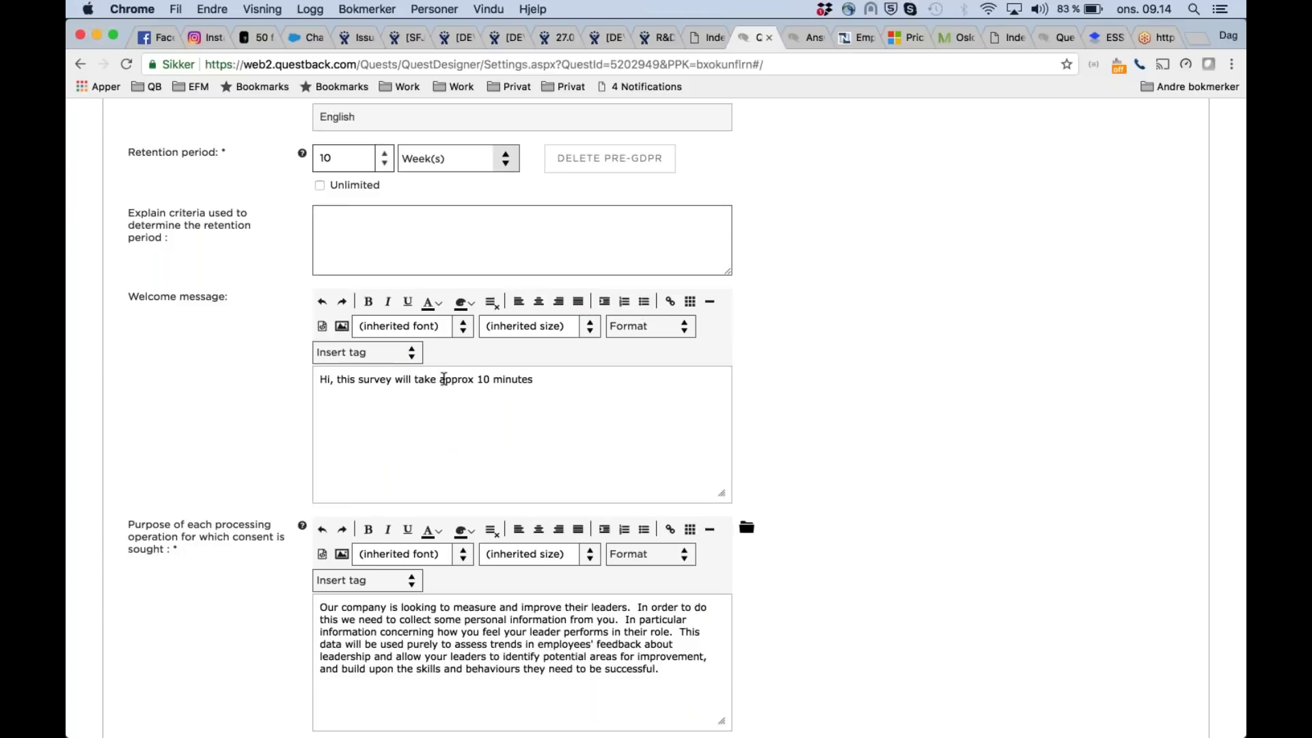
{"action": "scroll", "coordinate": [445, 379], "scroll_direction": "down", "scroll_amount": 5}
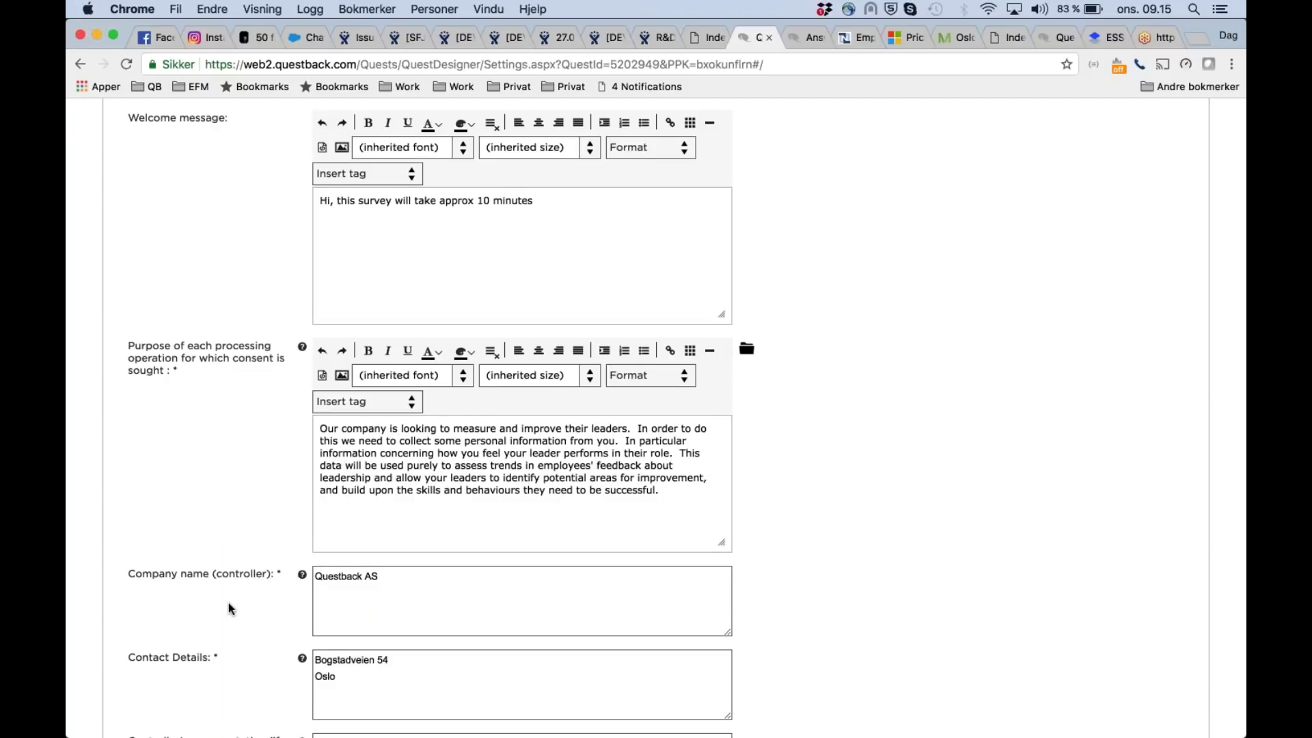
{"action": "scroll", "coordinate": [228, 608], "scroll_direction": "down", "scroll_amount": 3}
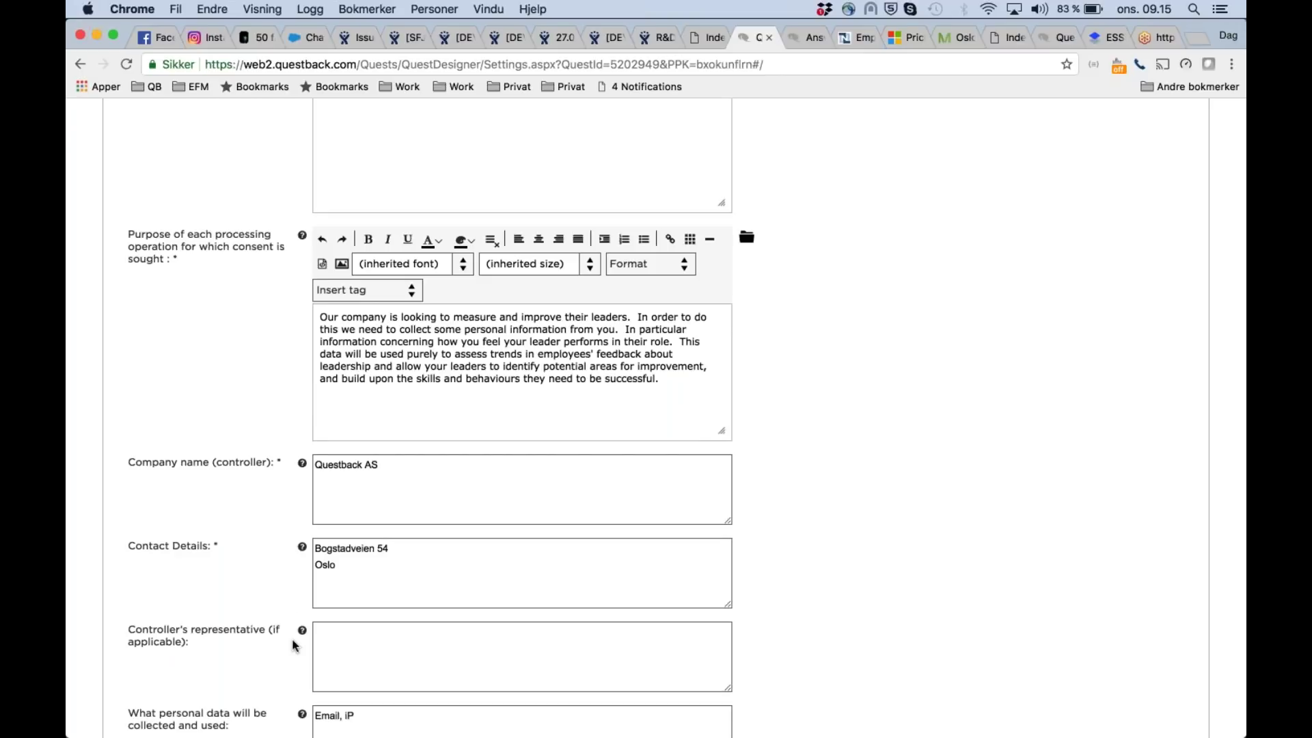
{"action": "scroll", "coordinate": [295, 646], "scroll_direction": "down", "scroll_amount": 4}
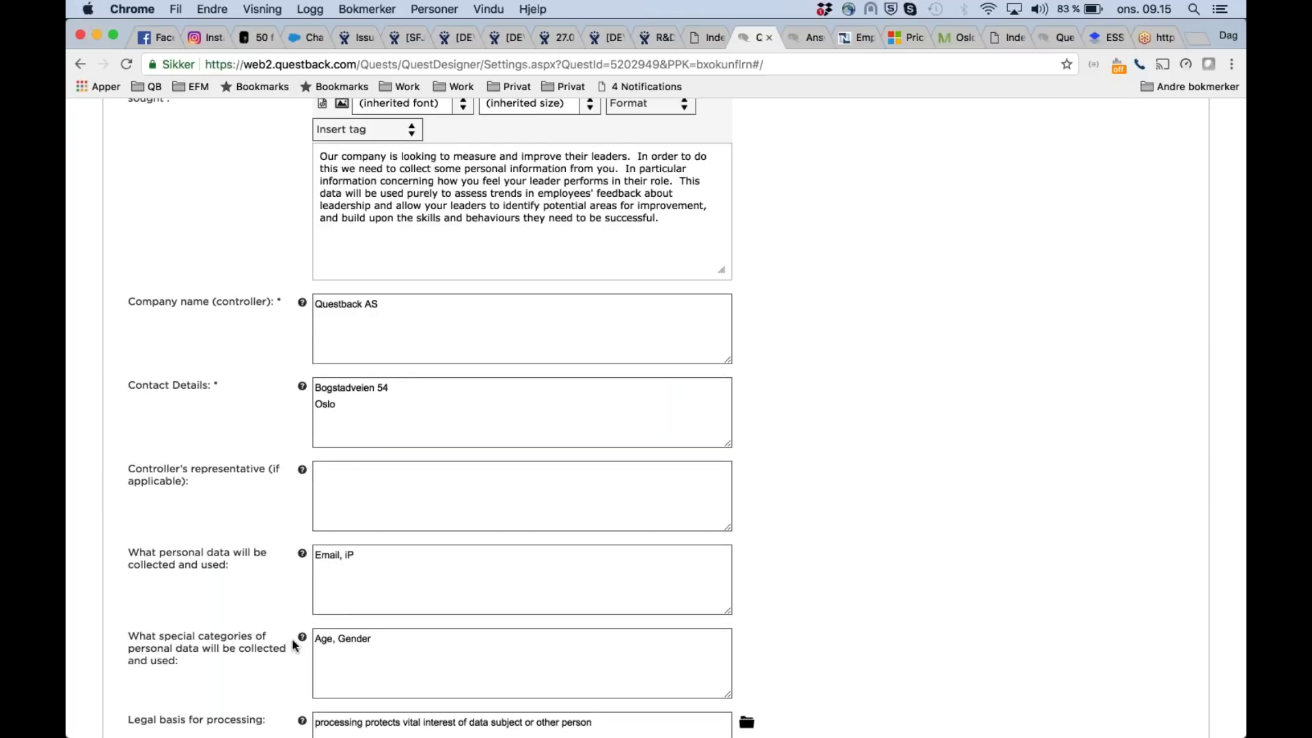
{"action": "scroll", "coordinate": [295, 646], "scroll_direction": "down", "scroll_amount": 8}
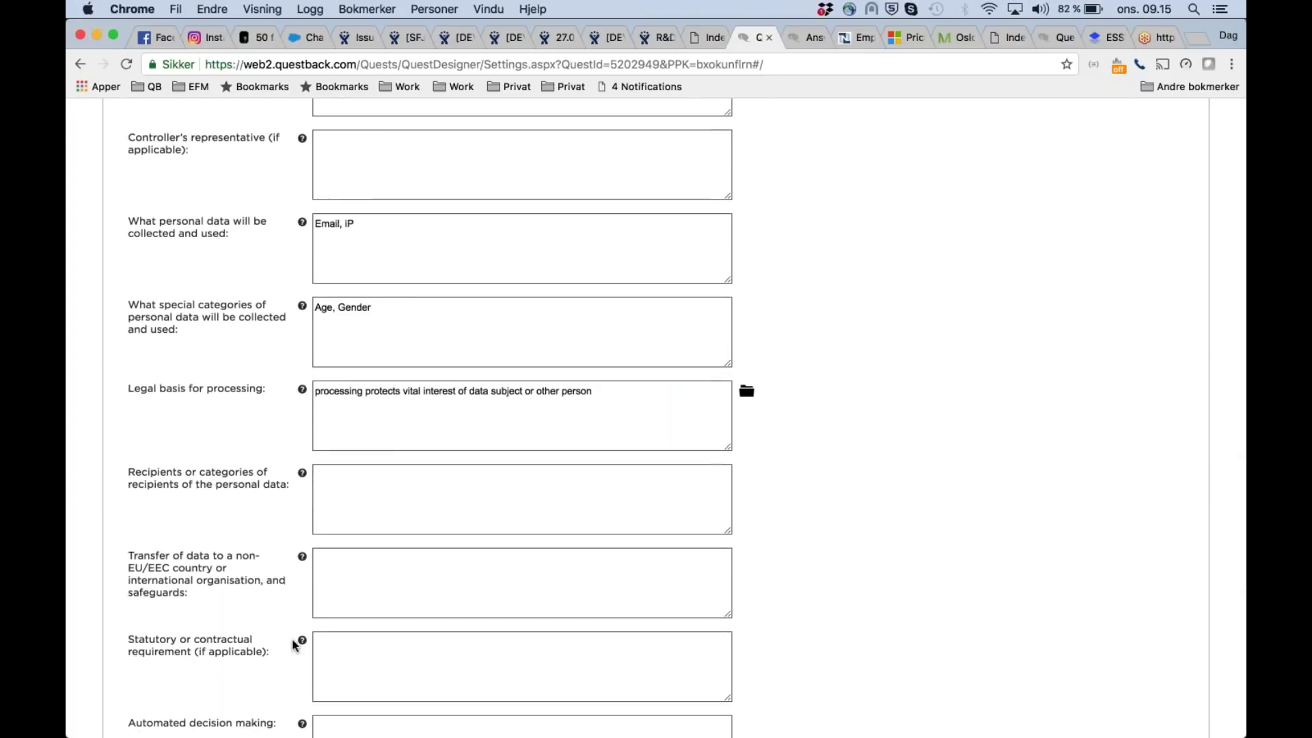
{"action": "scroll", "coordinate": [296, 645], "scroll_direction": "down", "scroll_amount": 15}
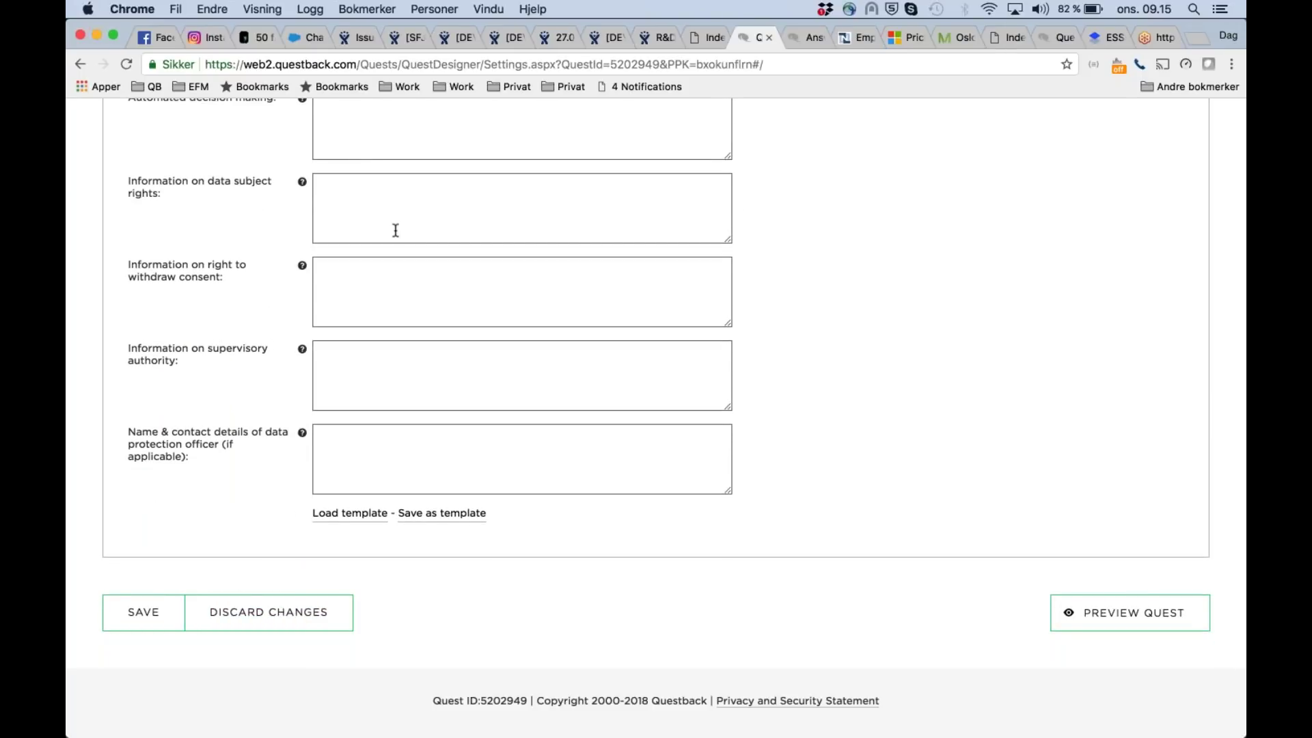
{"action": "scroll", "coordinate": [395, 231], "scroll_direction": "up", "scroll_amount": 5}
{"action": "scroll", "coordinate": [396, 230], "scroll_direction": "up", "scroll_amount": 20}
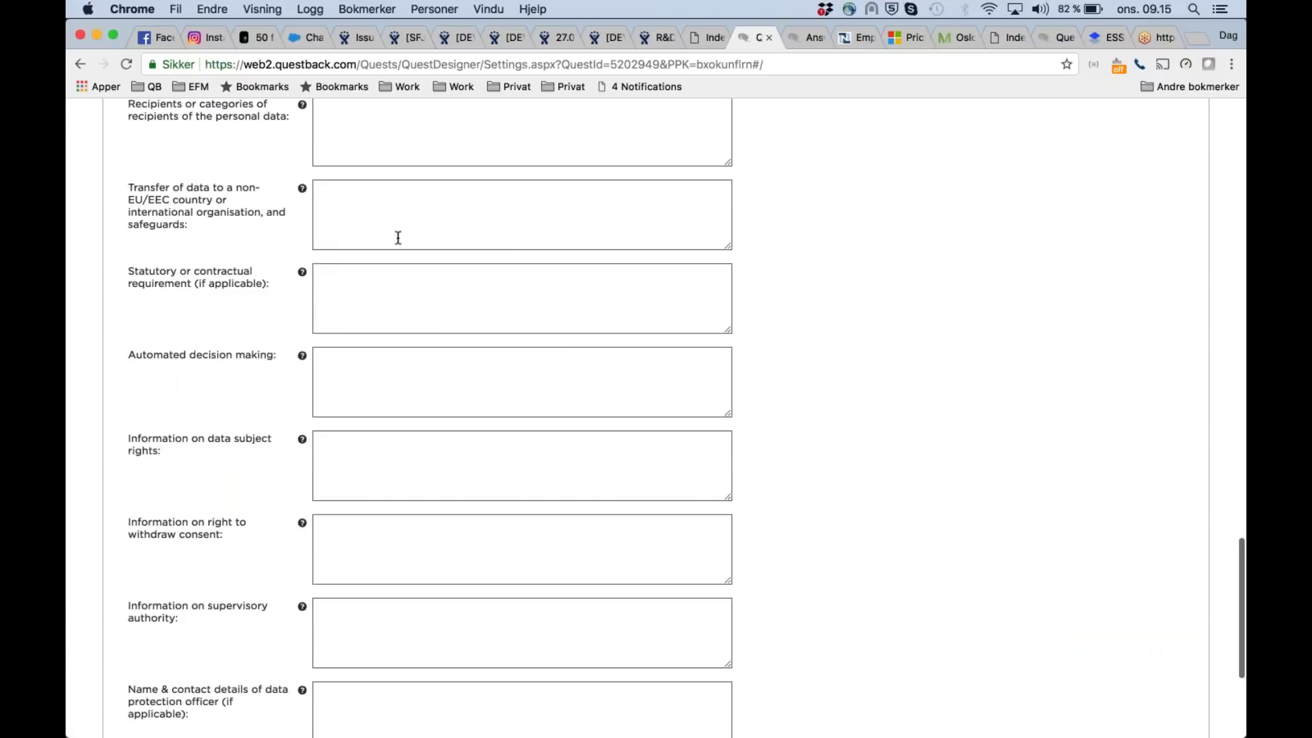
{"action": "scroll", "coordinate": [656, 418], "scroll_direction": "up", "scroll_amount": 15}
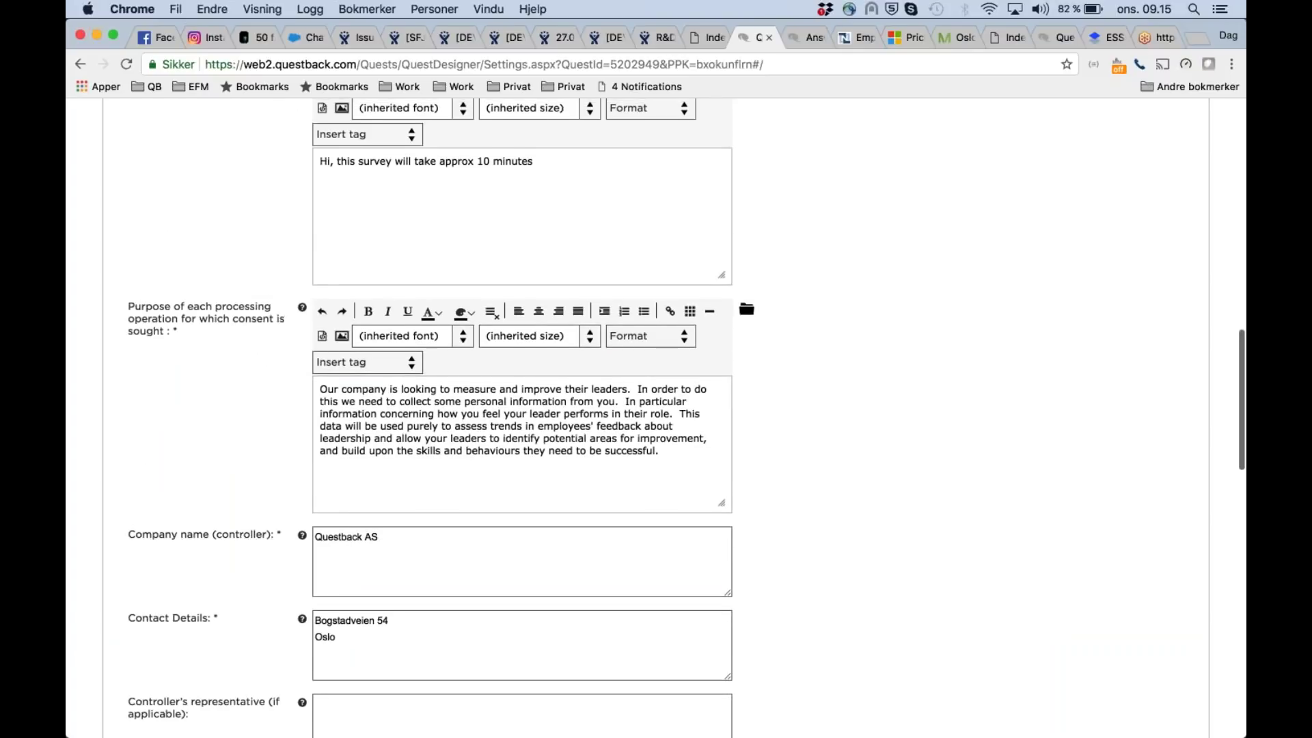
Load the English Employee Engagement template into the quest's GDPR settings and check the filled-in fields
{"action": "scroll", "coordinate": [656, 419], "scroll_direction": "down", "scroll_amount": 2}
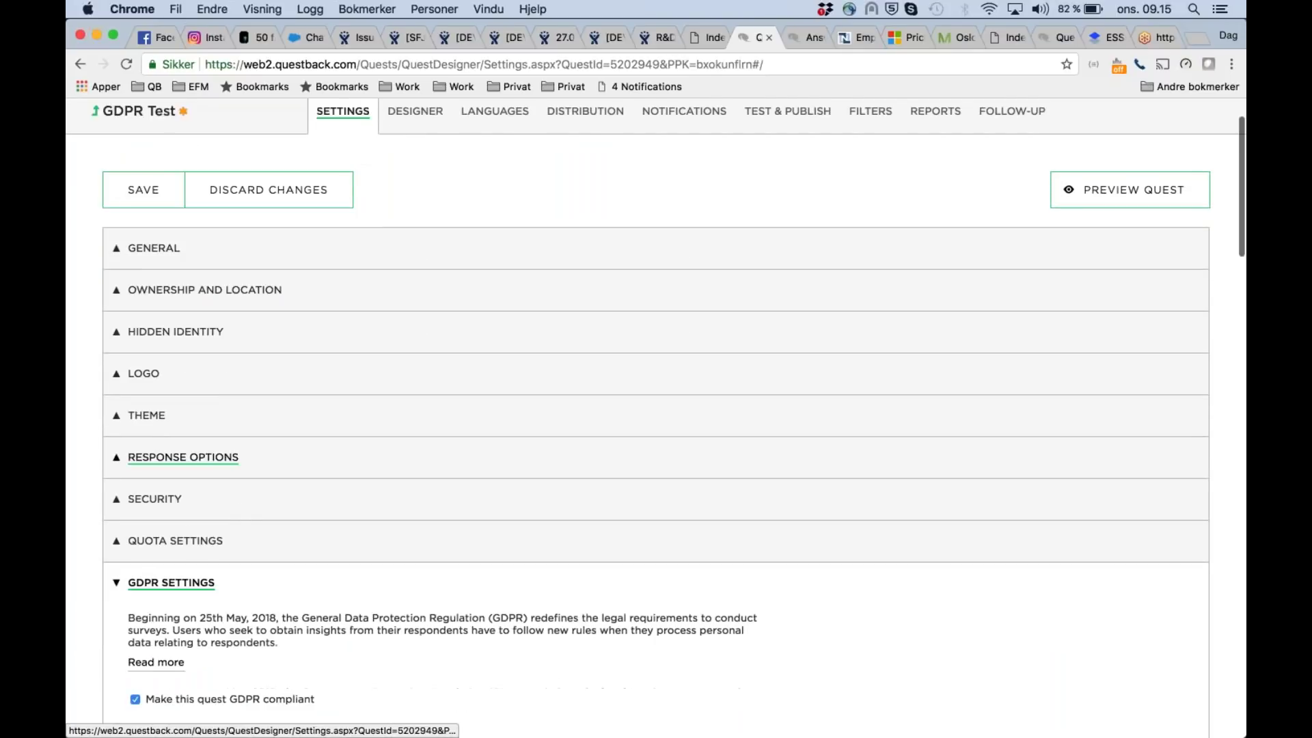
{"action": "scroll", "coordinate": [316, 589], "scroll_direction": "down", "scroll_amount": 5}
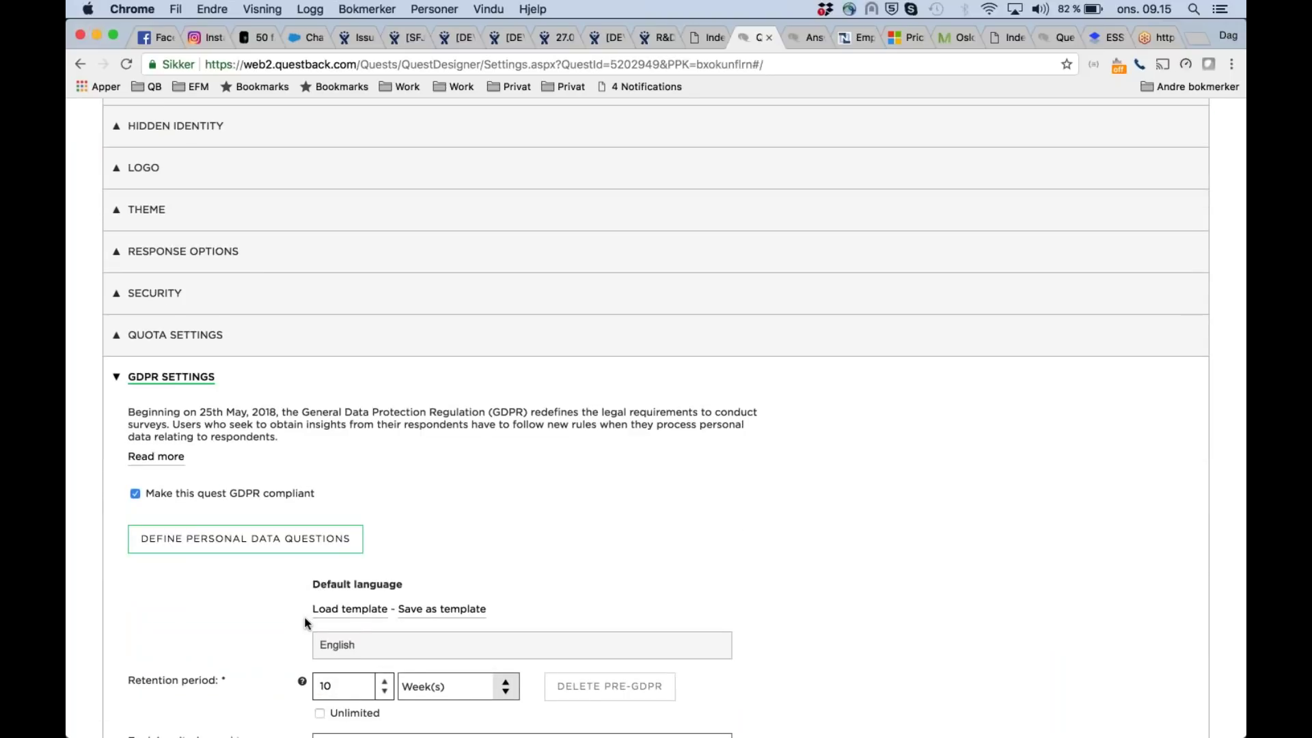
{"action": "left_click", "coordinate": [366, 614]}
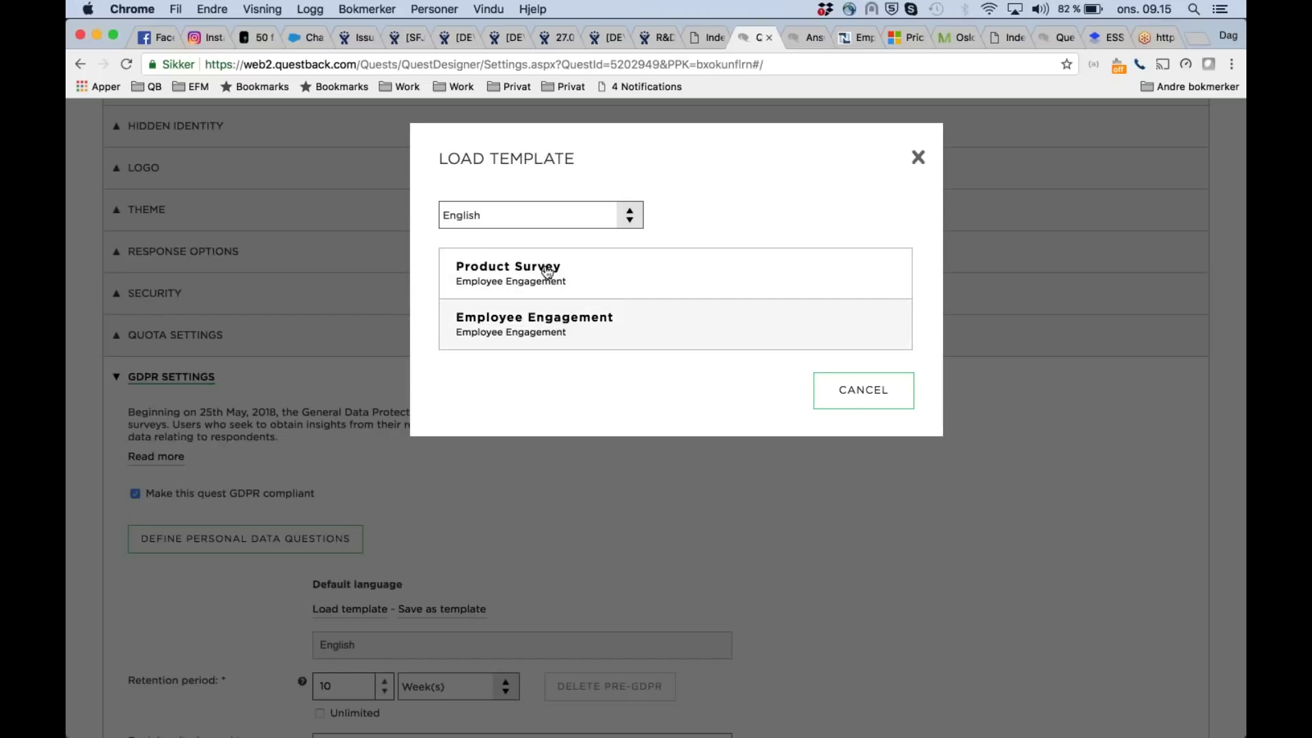
{"action": "left_click", "coordinate": [516, 334]}
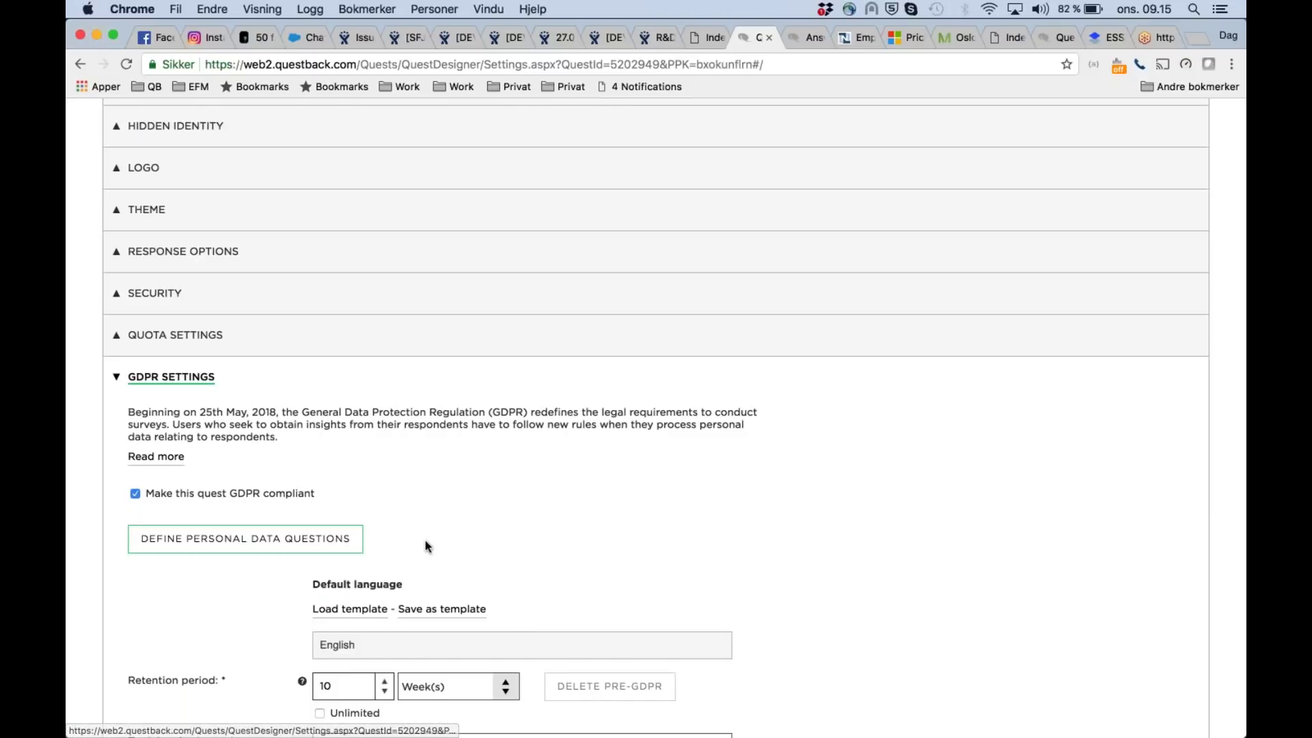
{"action": "scroll", "coordinate": [425, 539], "scroll_direction": "down", "scroll_amount": 4}
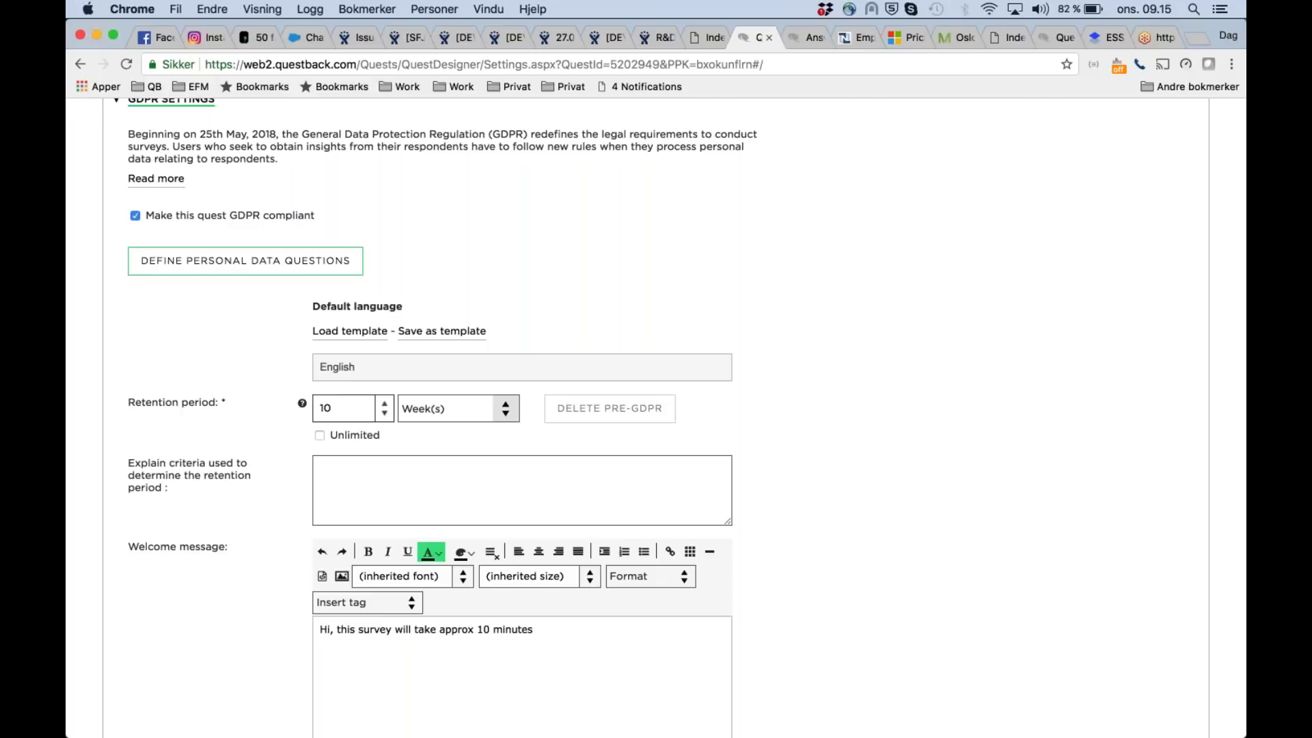
{"action": "scroll", "coordinate": [430, 552], "scroll_direction": "down", "scroll_amount": 2}
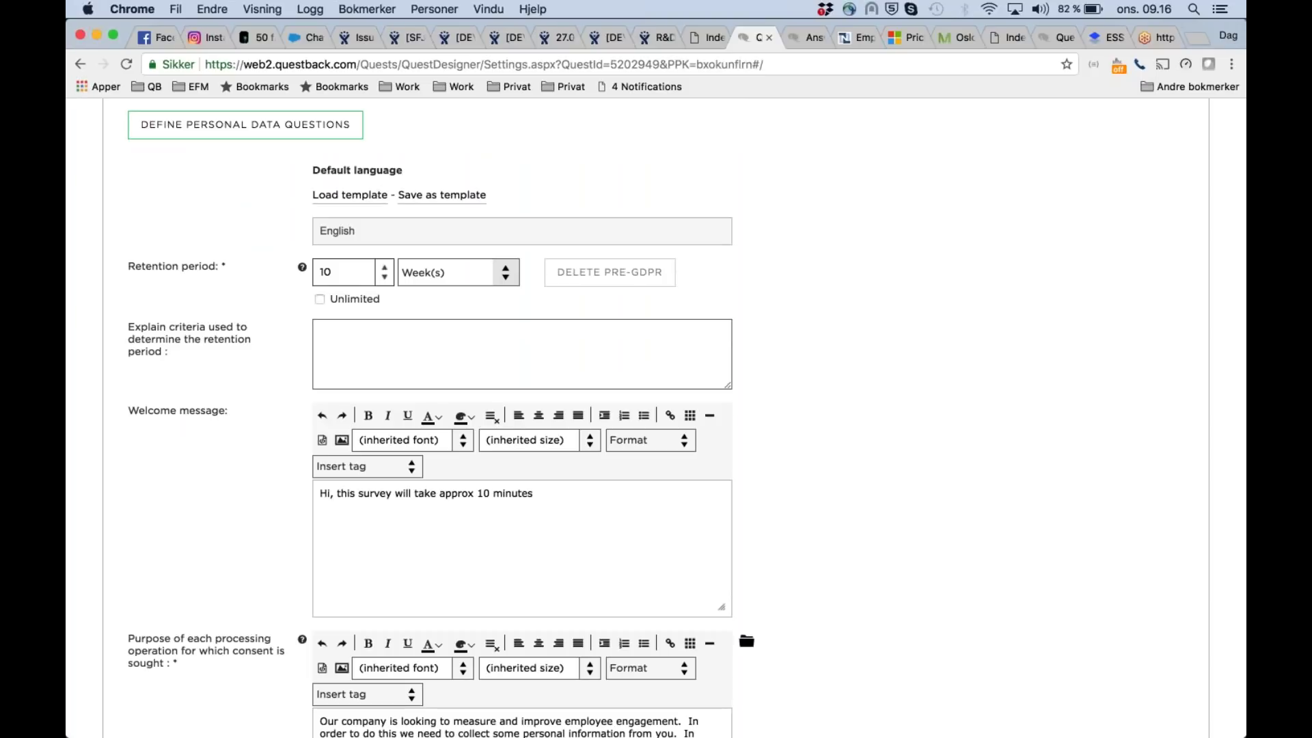
Define the personal data questions so that "Happy?" is no longer marked as personal data, and save the question properties
{"action": "scroll", "coordinate": [462, 521], "scroll_direction": "up", "scroll_amount": 2}
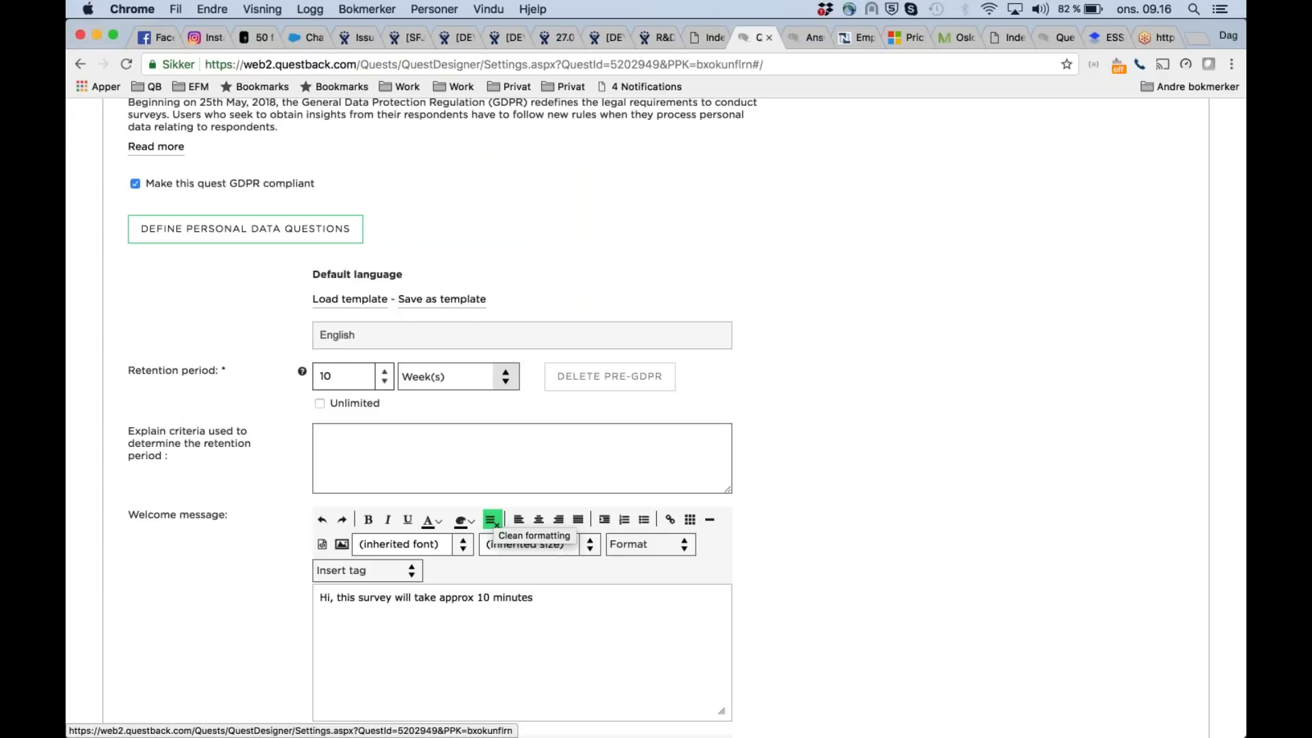
{"action": "left_click", "coordinate": [230, 239]}
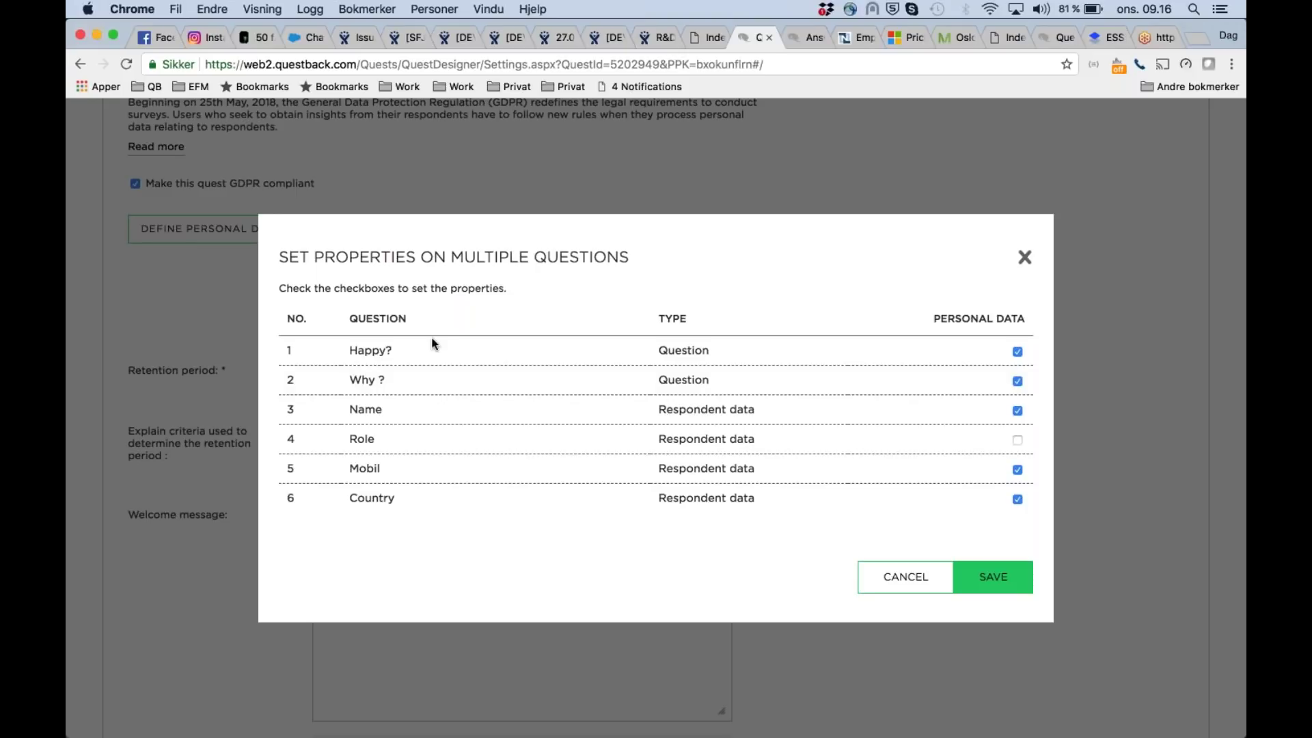
{"action": "left_click", "coordinate": [1018, 351]}
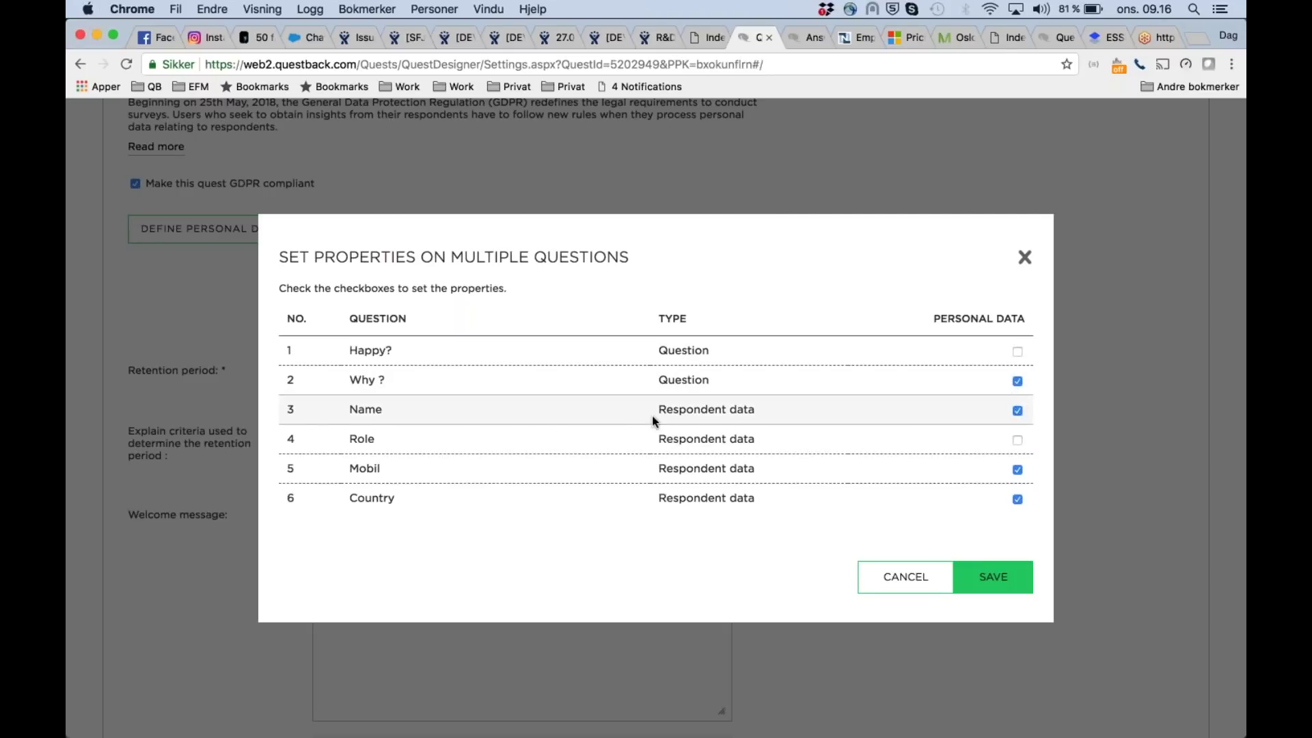
{"action": "left_click", "coordinate": [1018, 441]}
{"action": "left_click", "coordinate": [1019, 411]}
{"action": "left_click", "coordinate": [1017, 422]}
{"action": "left_click", "coordinate": [990, 577]}
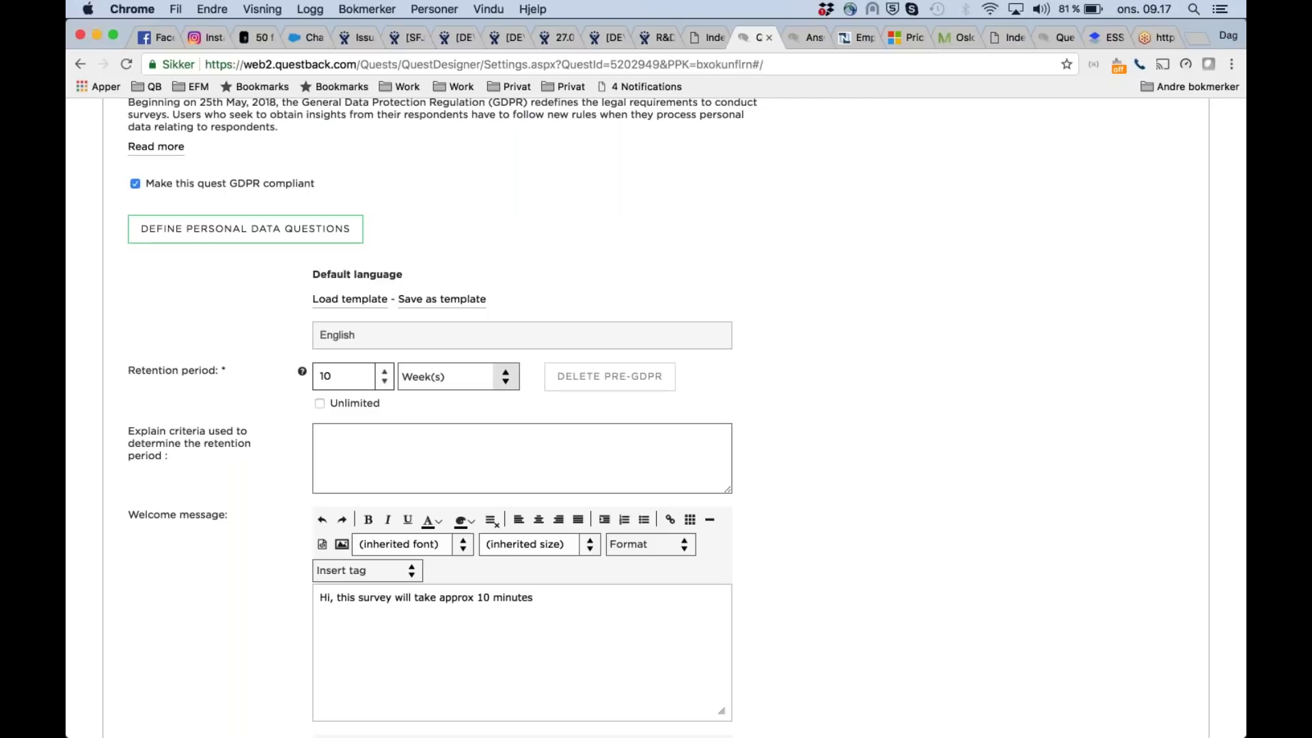
Save the quest's GDPR settings while switching to the question designer, and check the personal data markers on the listed questions
{"action": "scroll", "coordinate": [977, 337], "scroll_direction": "up", "scroll_amount": 10}
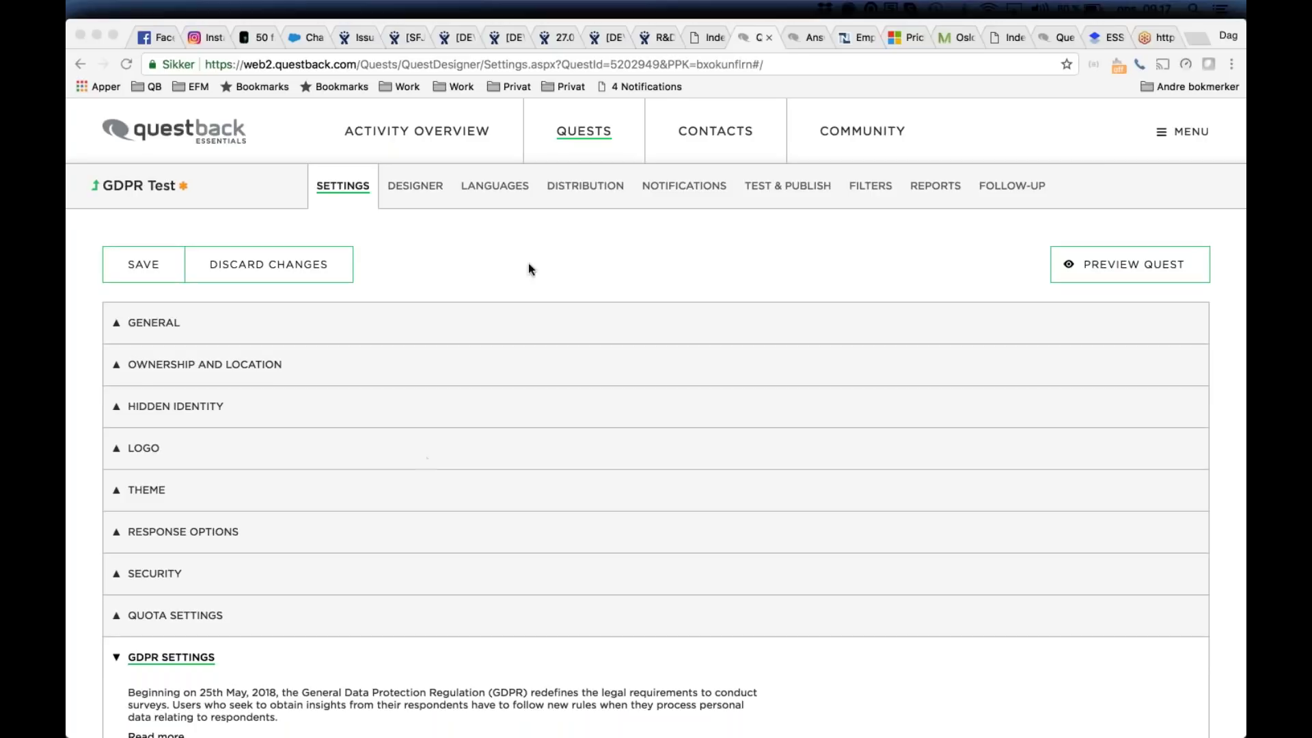
{"action": "left_click", "coordinate": [439, 228]}
{"action": "left_click", "coordinate": [414, 186]}
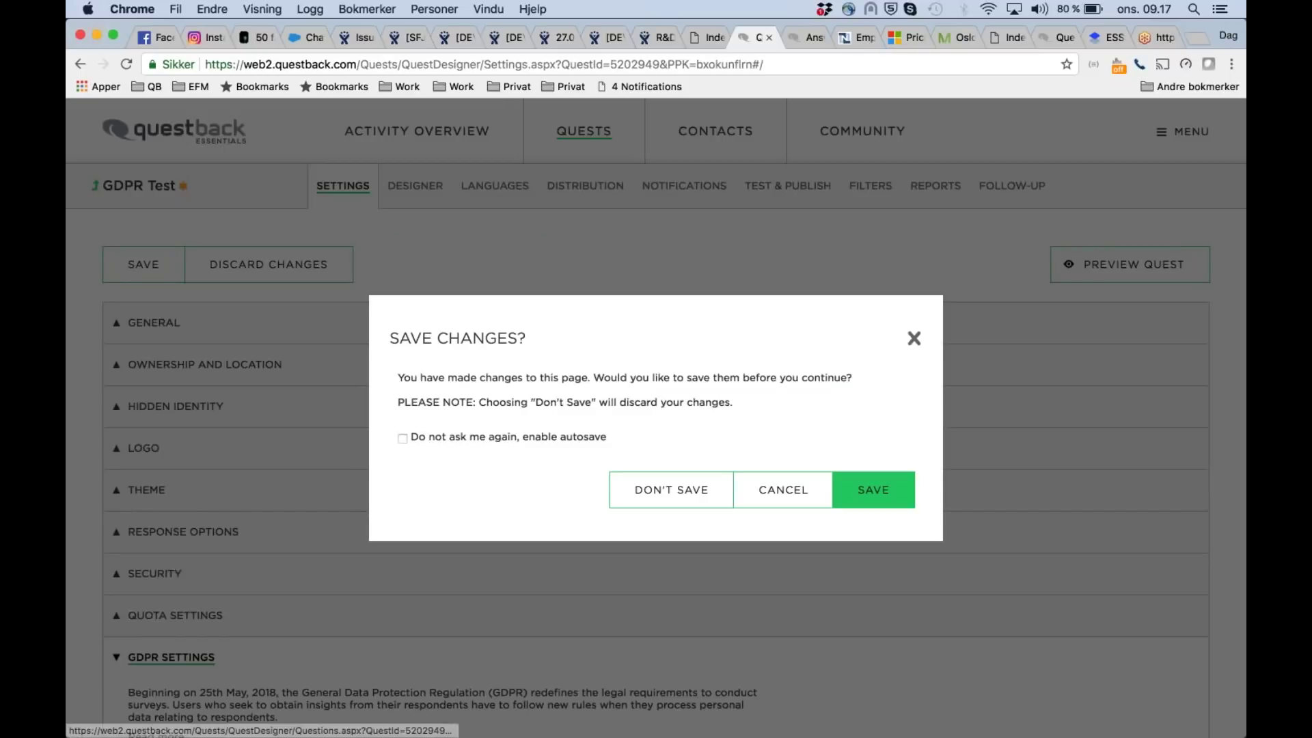
{"action": "left_click", "coordinate": [864, 491]}
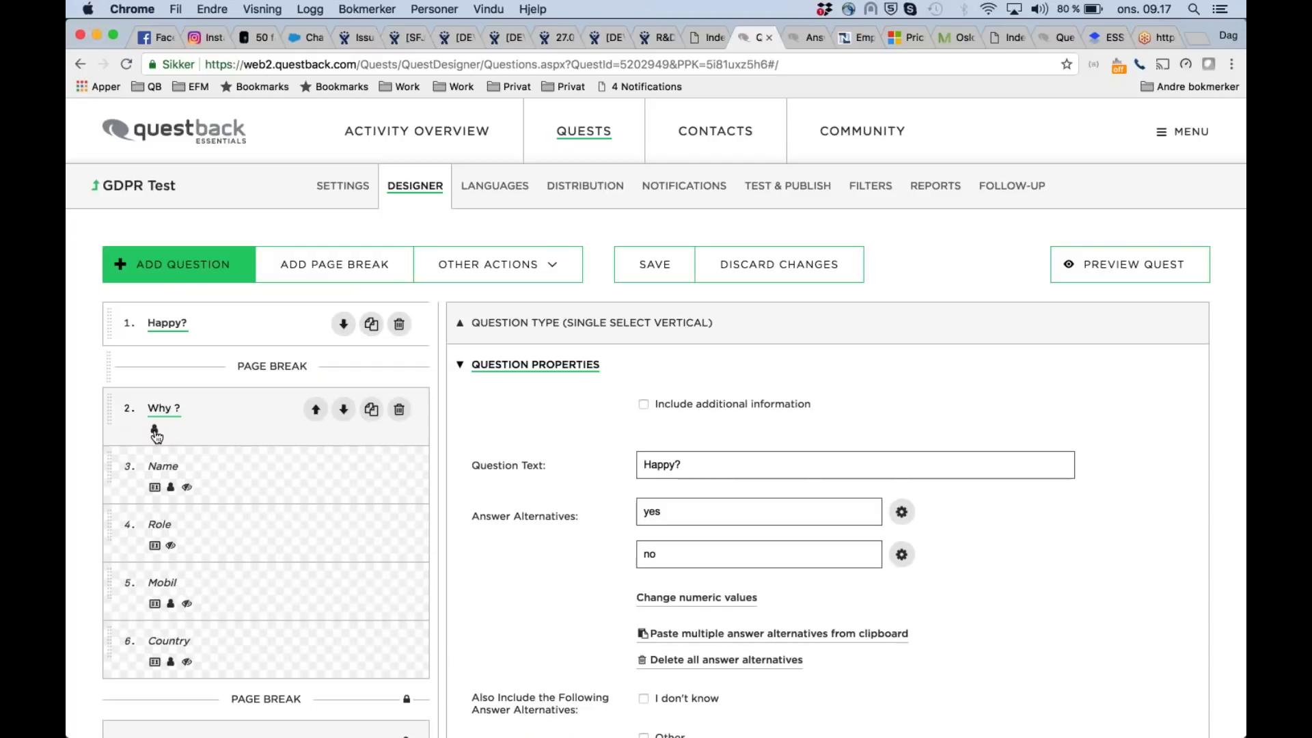
{"action": "mouse_move", "coordinate": [157, 436]}
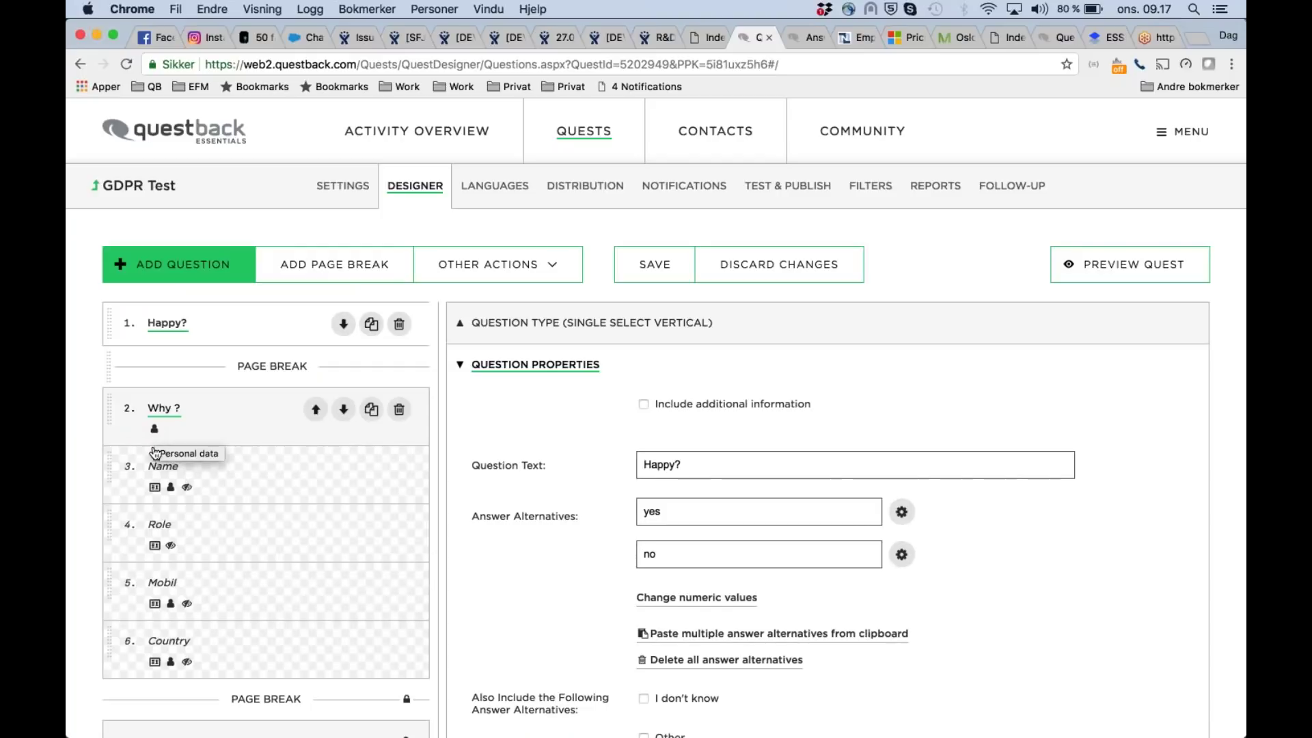
{"action": "mouse_move", "coordinate": [170, 492]}
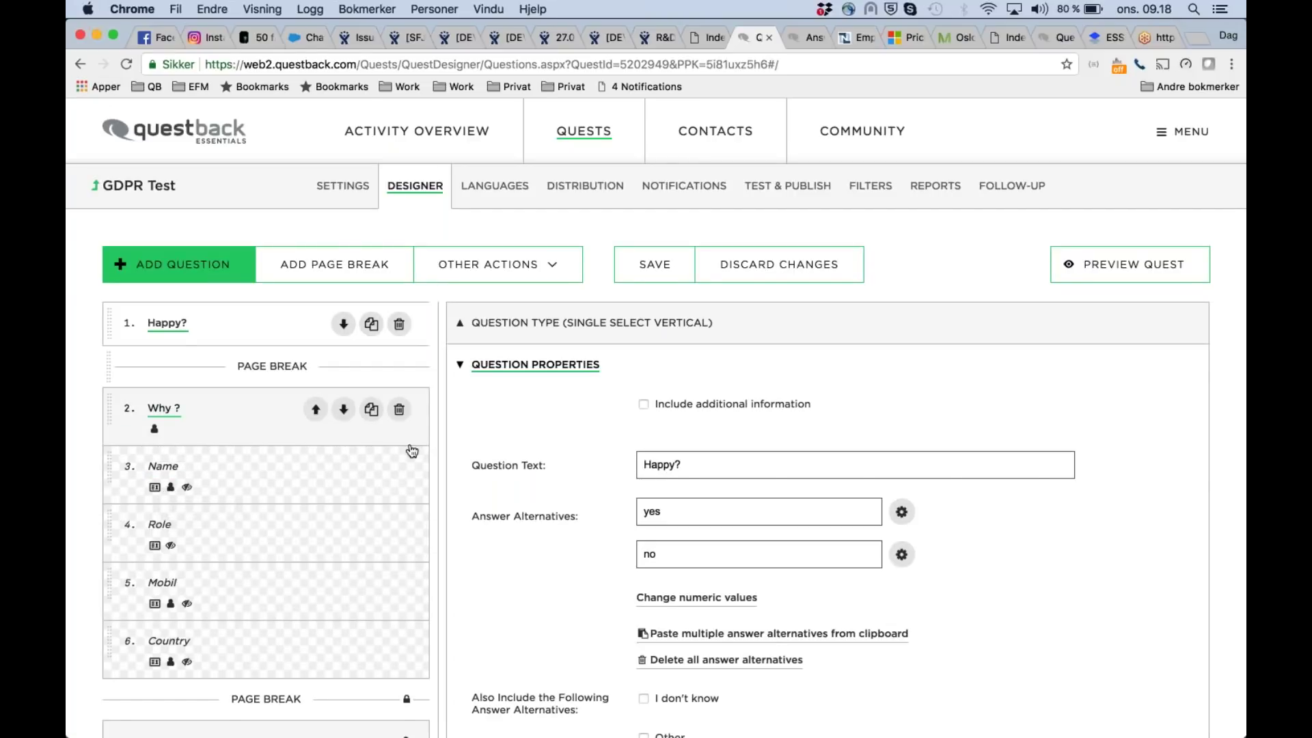
Add an Open Answer Short question after "Happy?" and expand its question settings to check the personal data option
{"action": "left_click", "coordinate": [219, 269]}
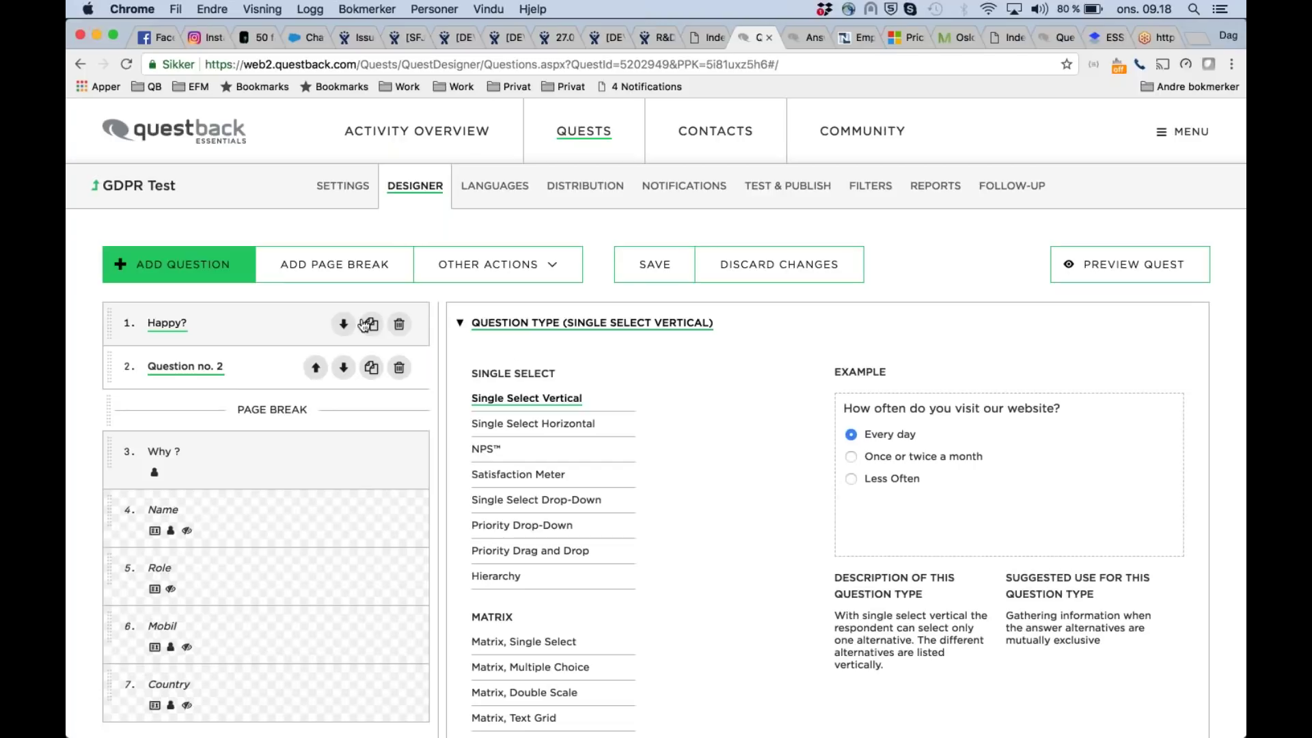
{"action": "scroll", "coordinate": [554, 410], "scroll_direction": "down", "scroll_amount": 2}
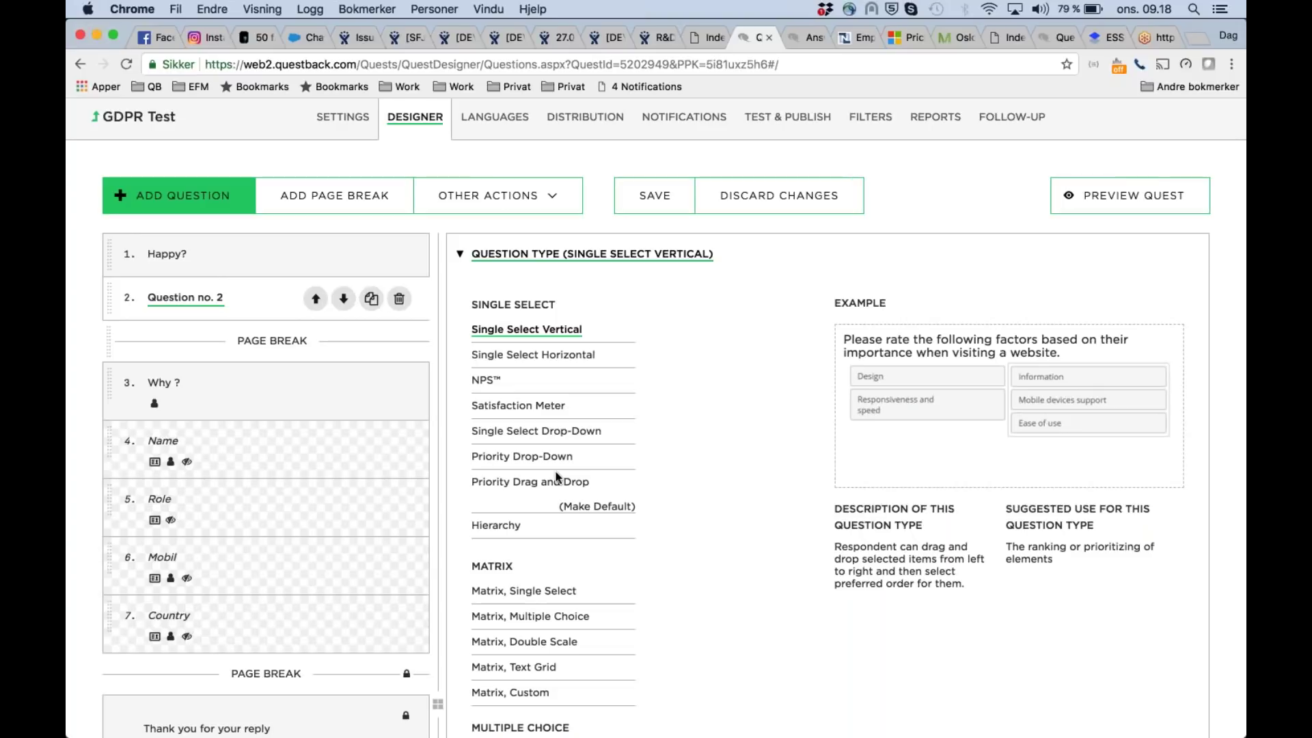
{"action": "scroll", "coordinate": [656, 418], "scroll_direction": "down", "scroll_amount": 2}
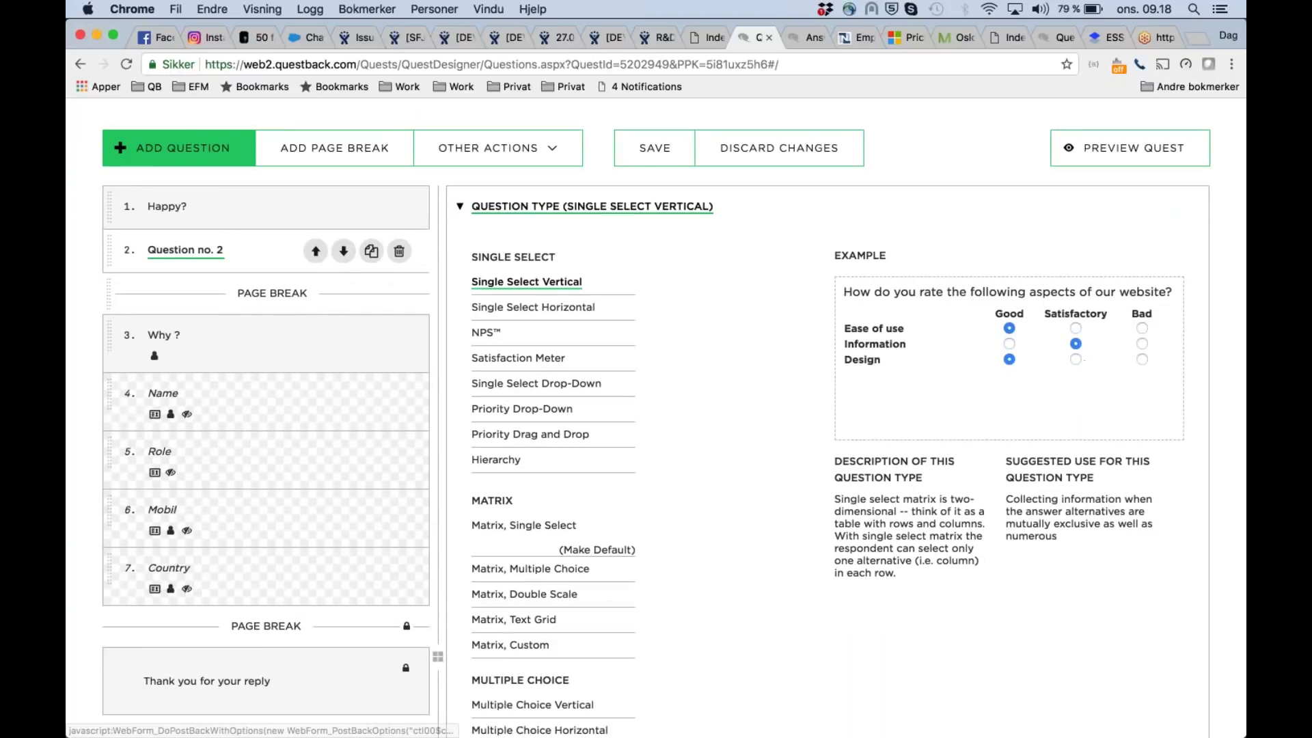
{"action": "scroll", "coordinate": [519, 557], "scroll_direction": "down", "scroll_amount": 3}
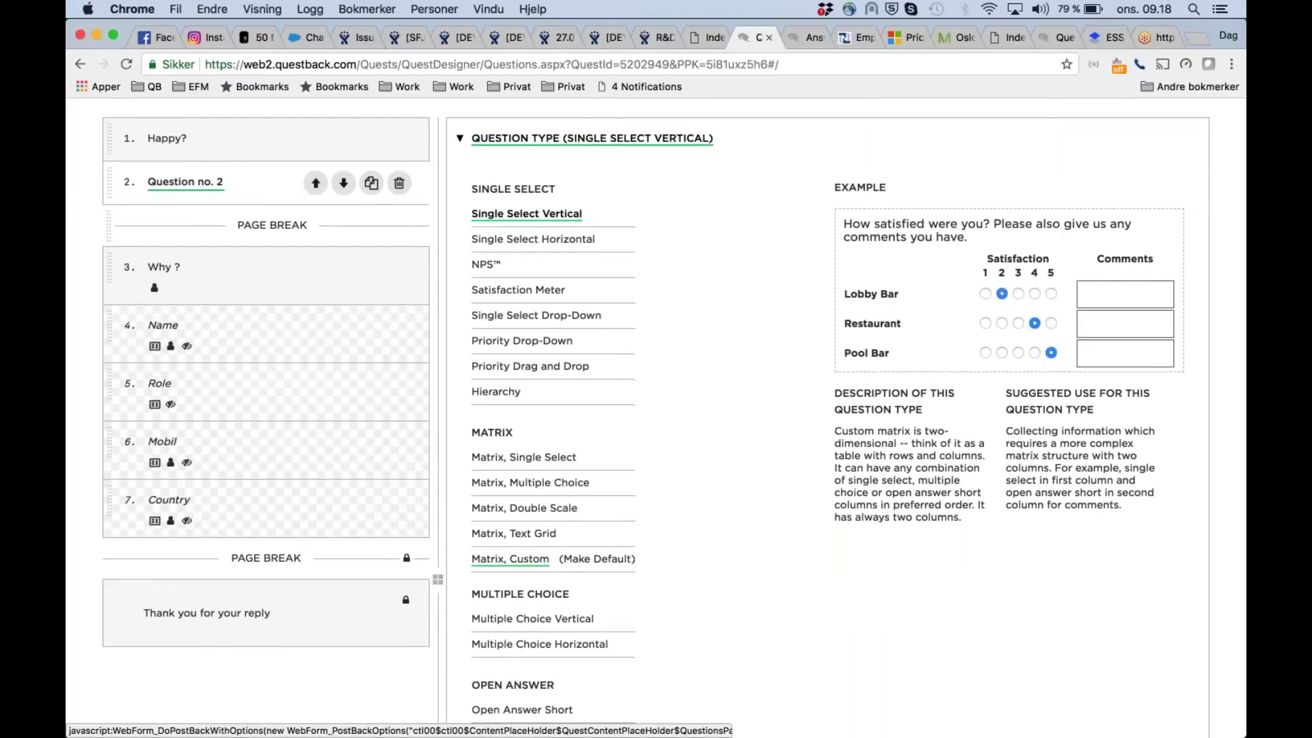
{"action": "scroll", "coordinate": [613, 634], "scroll_direction": "down", "scroll_amount": 3}
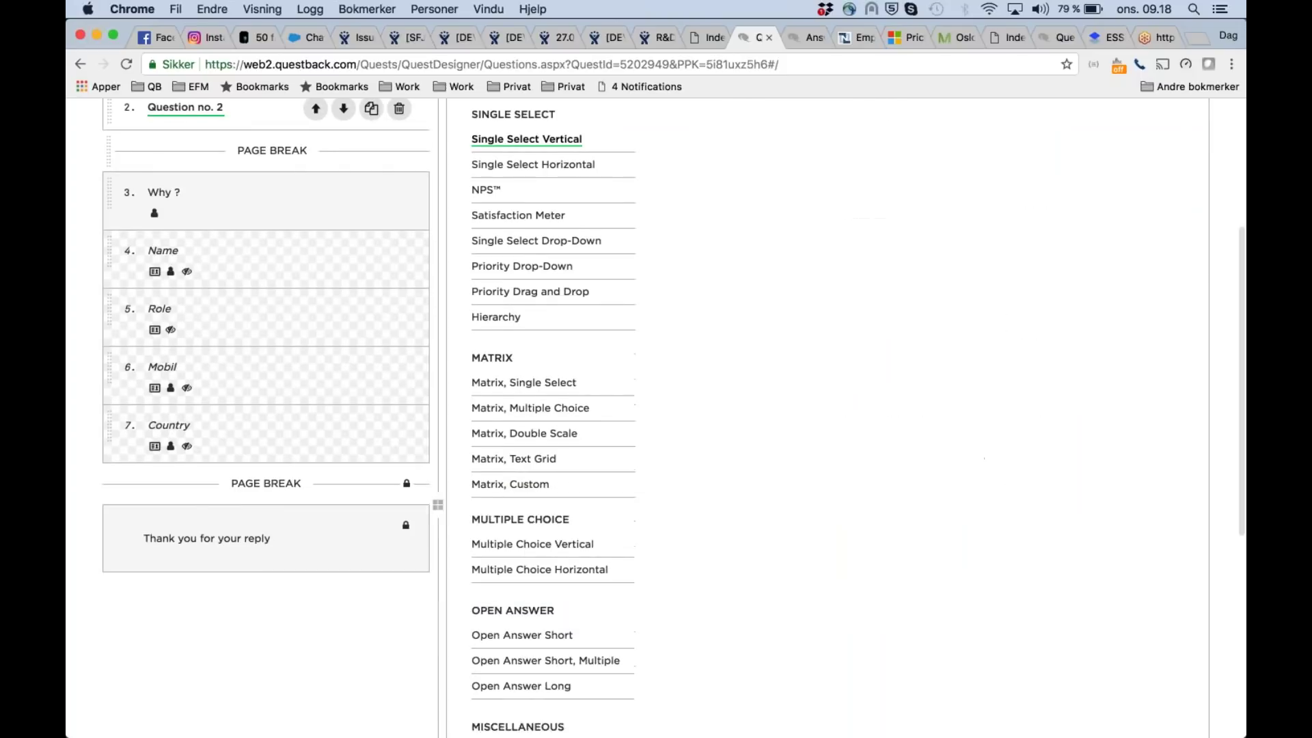
{"action": "left_click", "coordinate": [613, 634]}
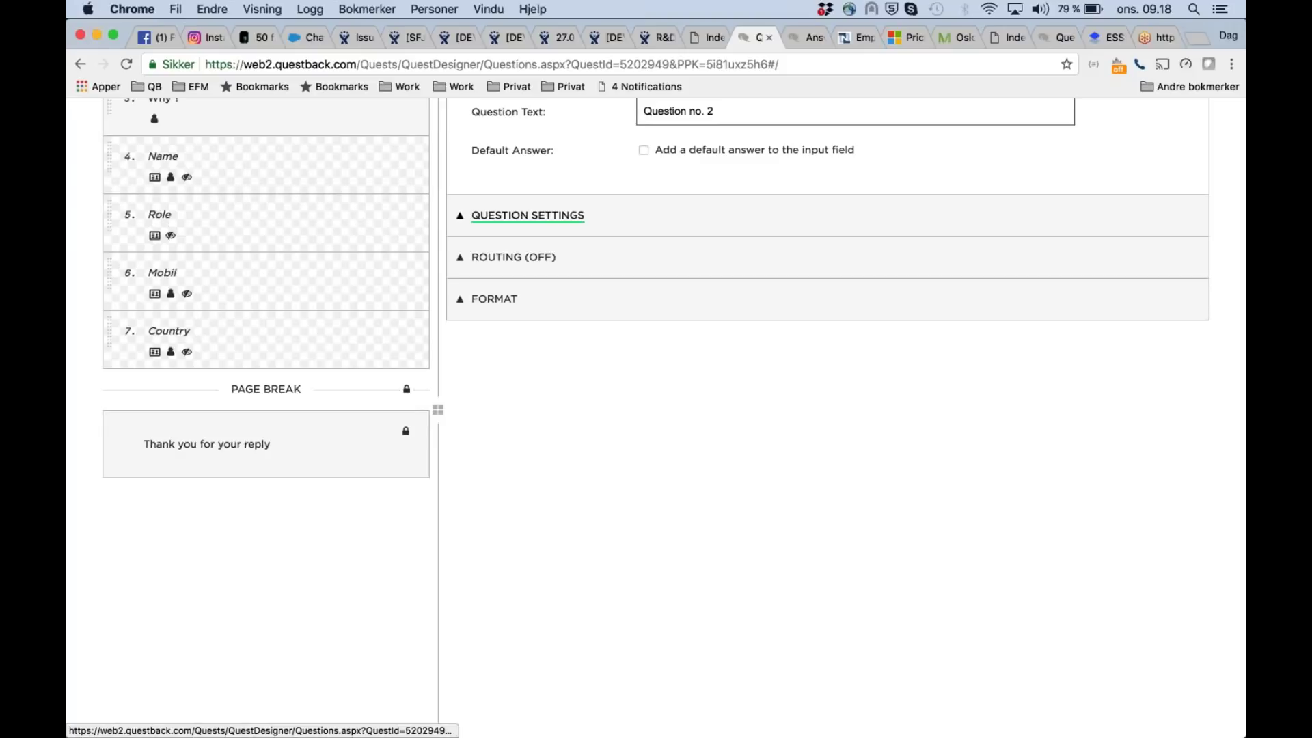
{"action": "left_click", "coordinate": [527, 215]}
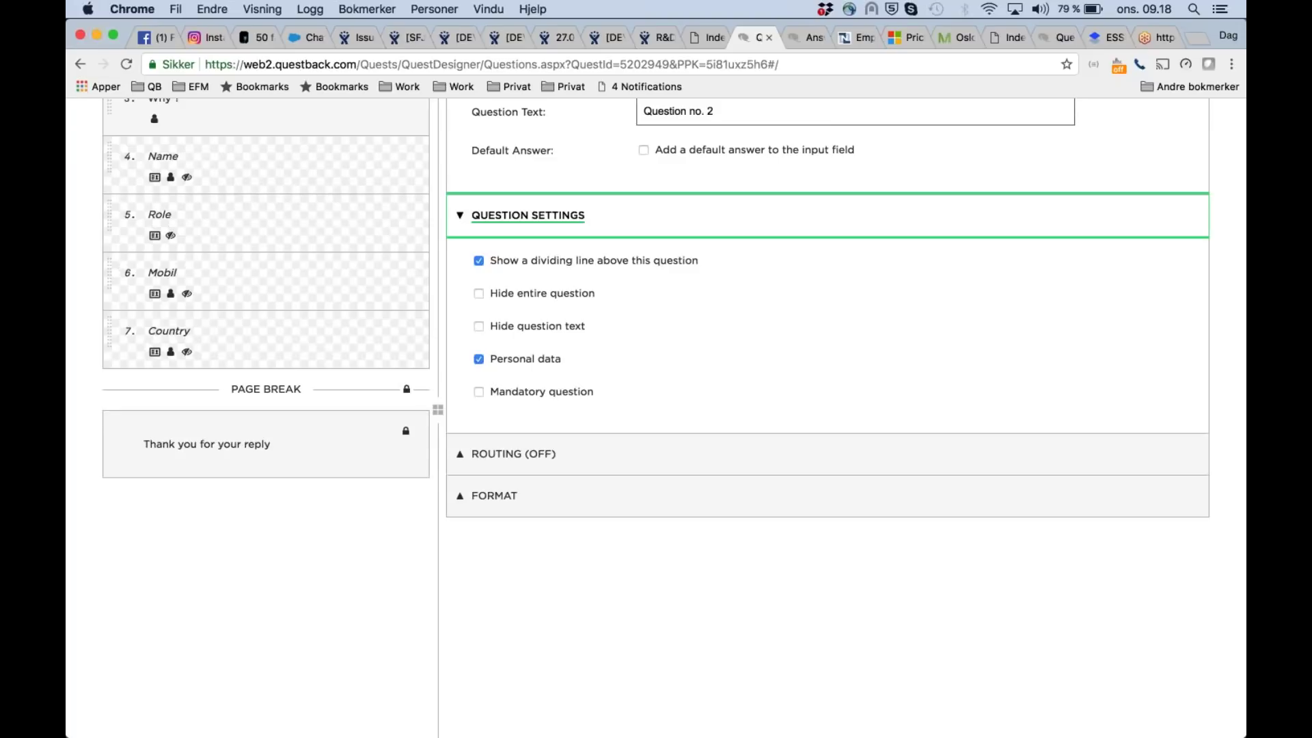
{"action": "scroll", "coordinate": [437, 410], "scroll_direction": "up", "scroll_amount": 5}
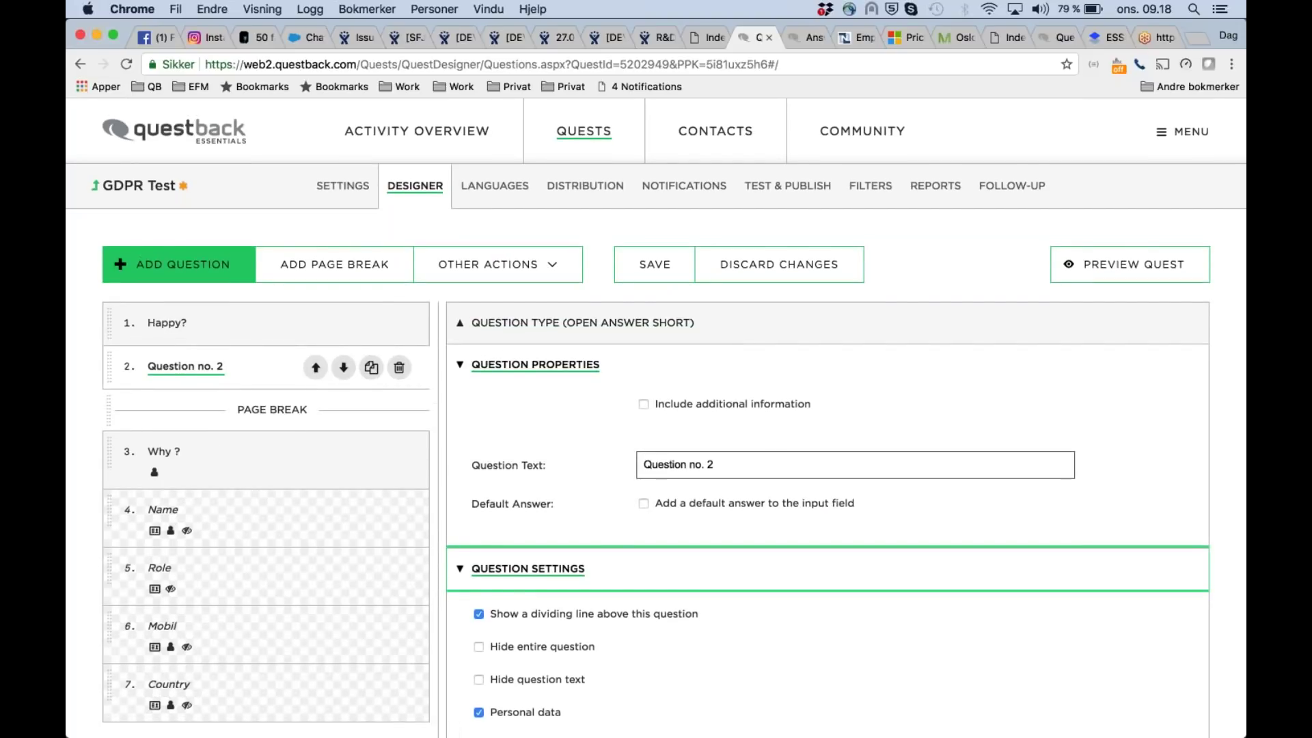
Set the new question's text to "GDPR demo" and try to save the quest, declining to delete the test data
{"action": "left_click_drag", "start_coordinate": [777, 464], "coordinate": [529, 451]}
{"action": "type", "text": "GDpr"}
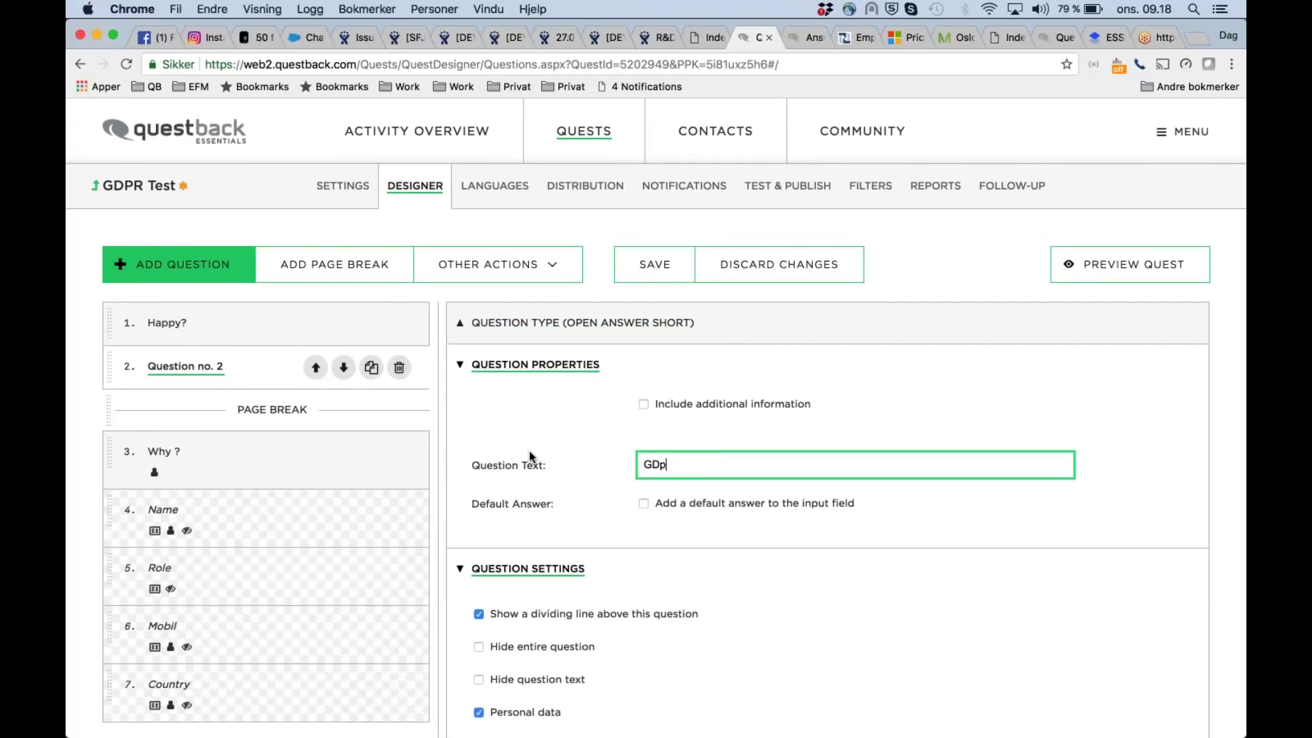
{"action": "key", "text": "BackSpace"}
{"action": "key", "text": "BackSpace"}
{"action": "type", "text": "PR demo"}
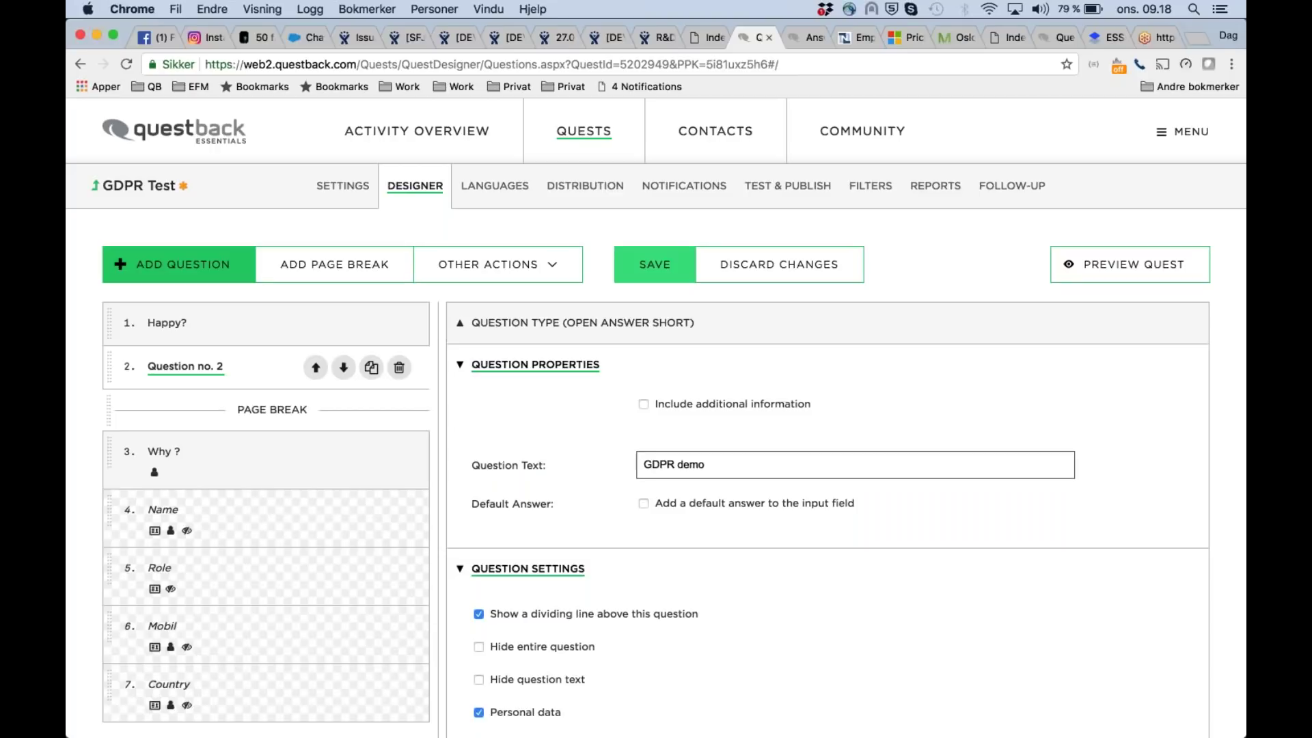
{"action": "left_click", "coordinate": [655, 265]}
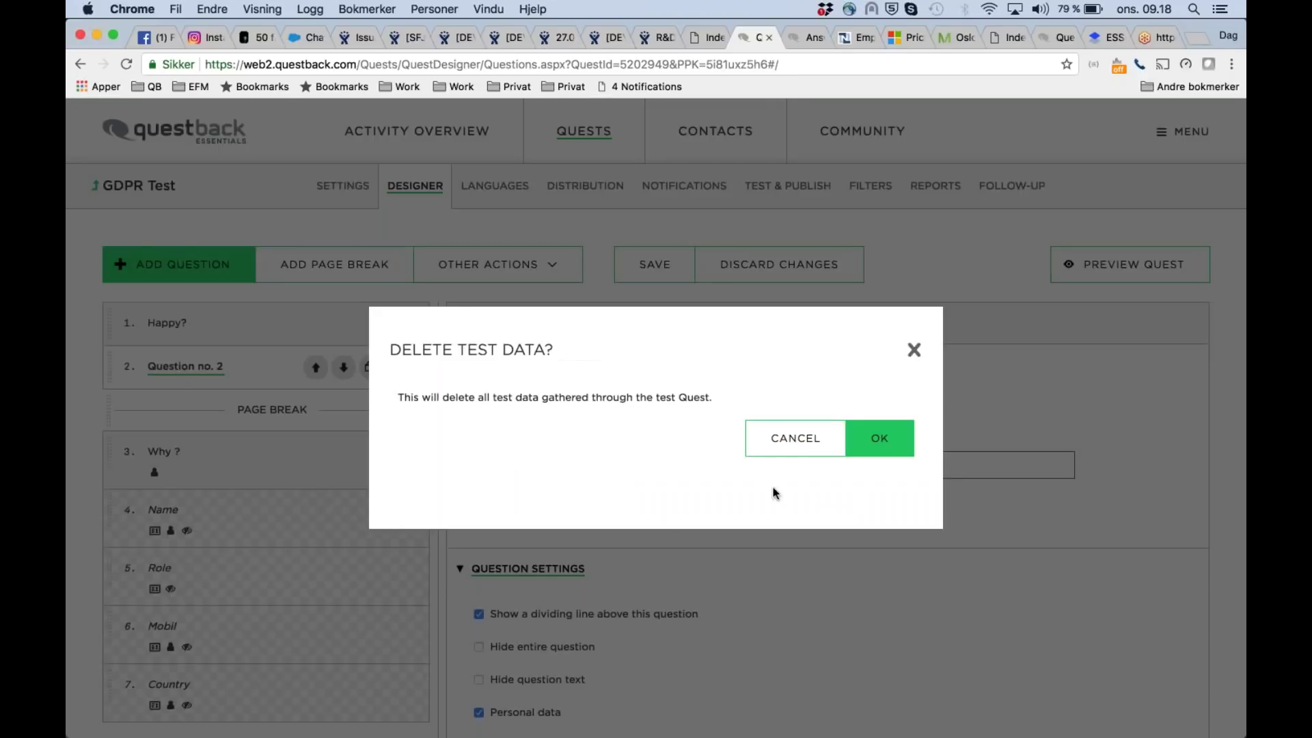
{"action": "left_click", "coordinate": [806, 446]}
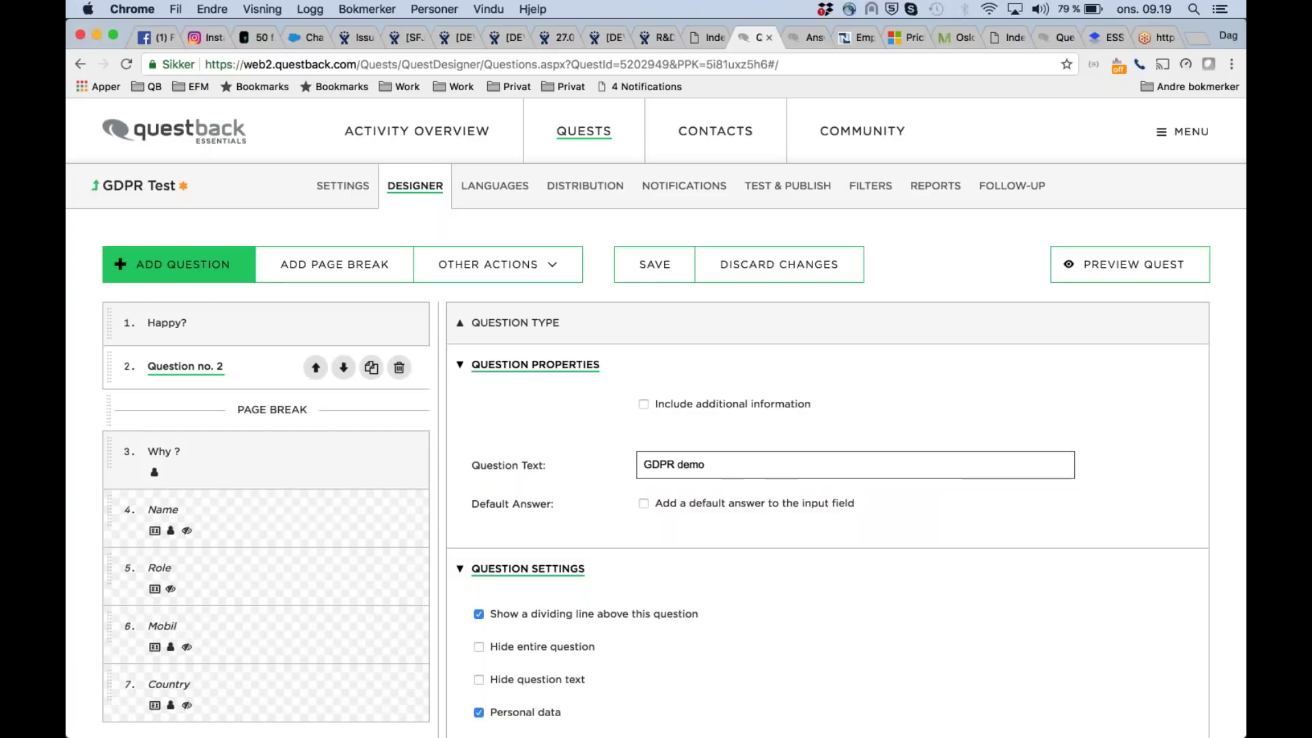
Check the new question's personal data setting and delete the question from the quest
{"action": "scroll", "coordinate": [656, 417], "scroll_direction": "down", "scroll_amount": 5}
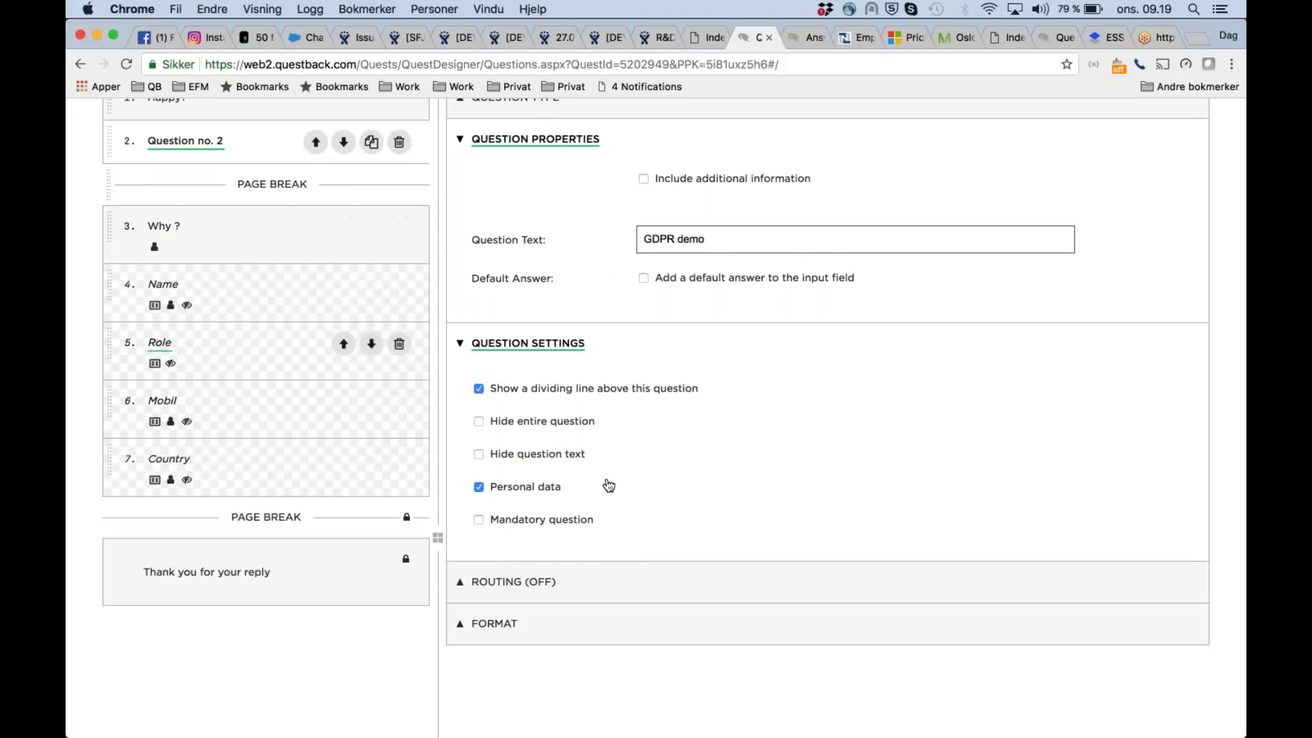
{"action": "scroll", "coordinate": [609, 485], "scroll_direction": "up", "scroll_amount": 5}
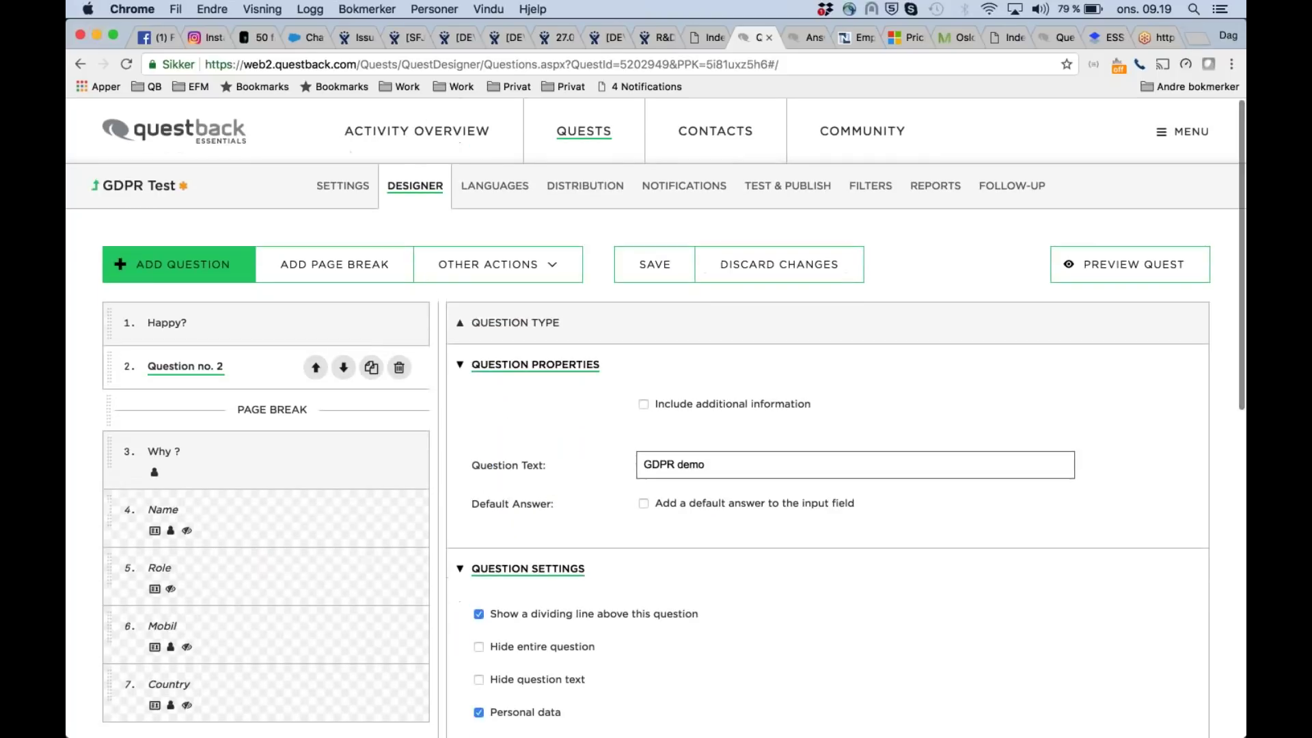
{"action": "left_click", "coordinate": [400, 369]}
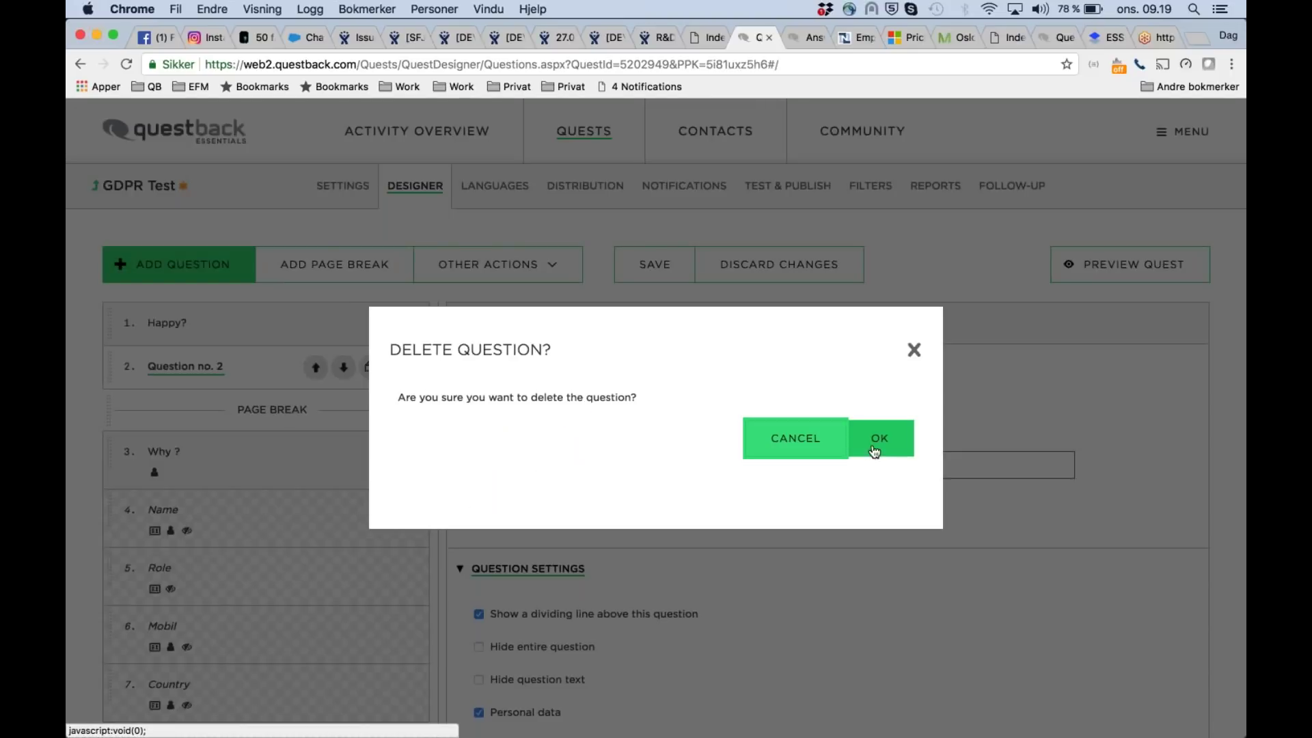
{"action": "key", "text": "Return"}
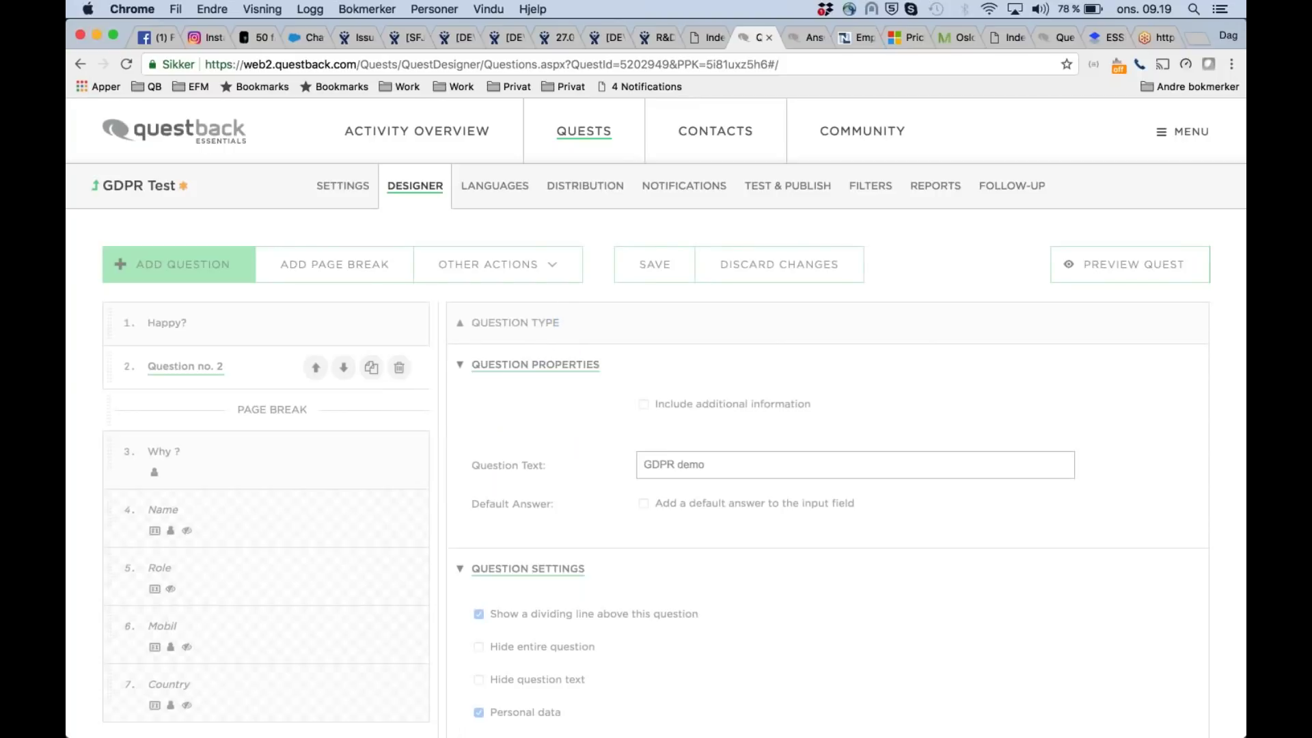
Discard the unsaved designer changes and review the properties set on multiple questions, including personal data, closing the overview without saving
{"action": "left_click", "coordinate": [559, 275]}
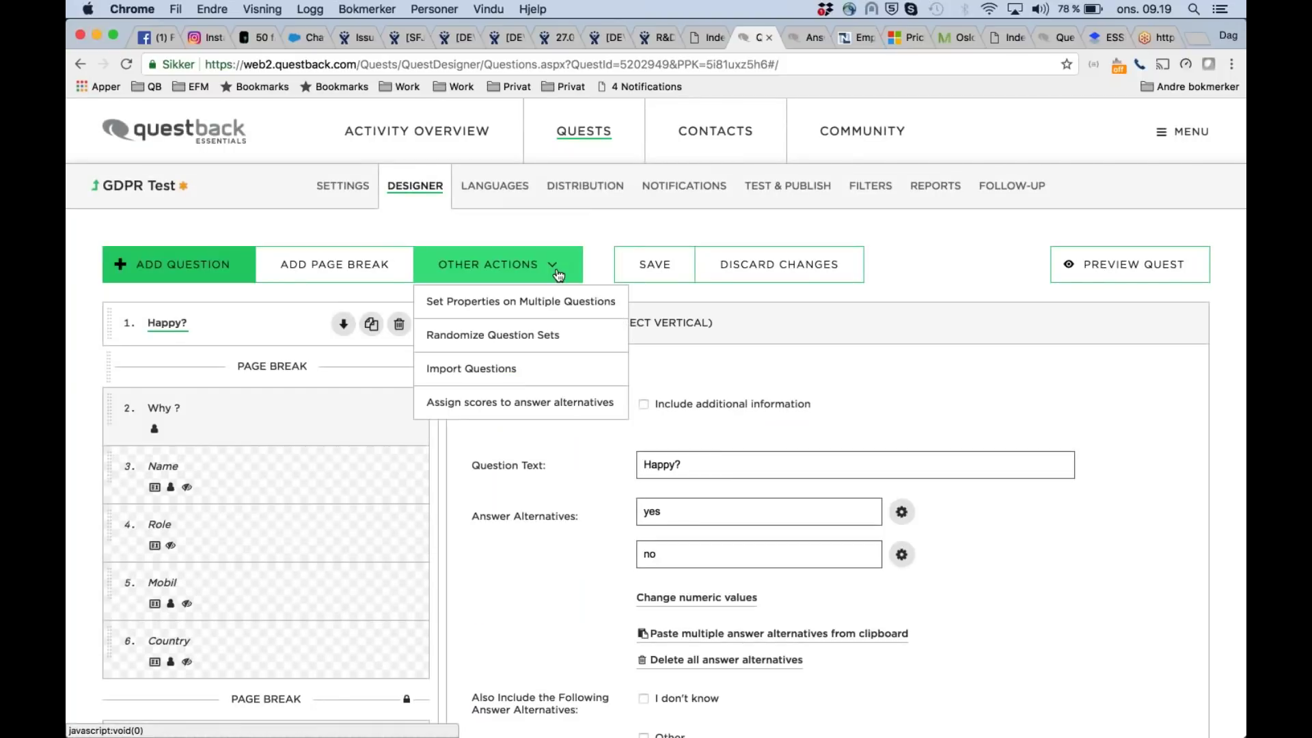
{"action": "left_click", "coordinate": [601, 301]}
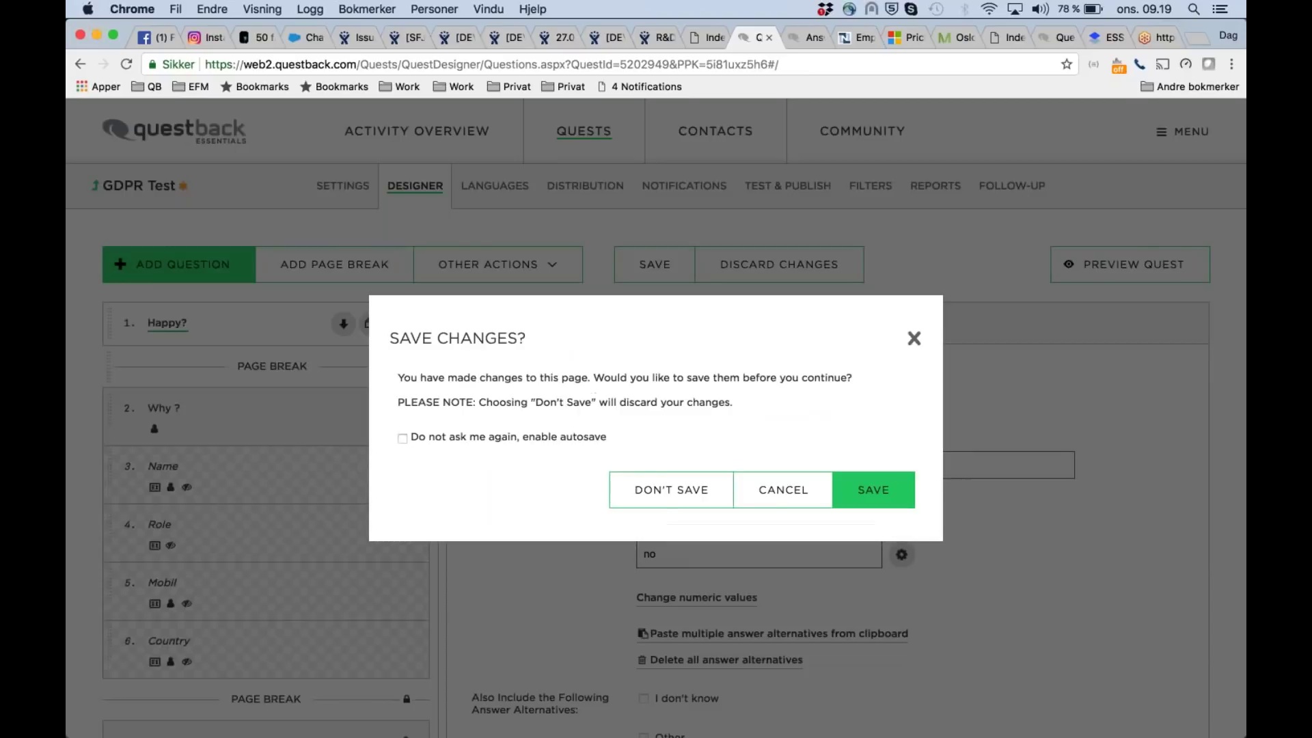
{"action": "left_click", "coordinate": [699, 492]}
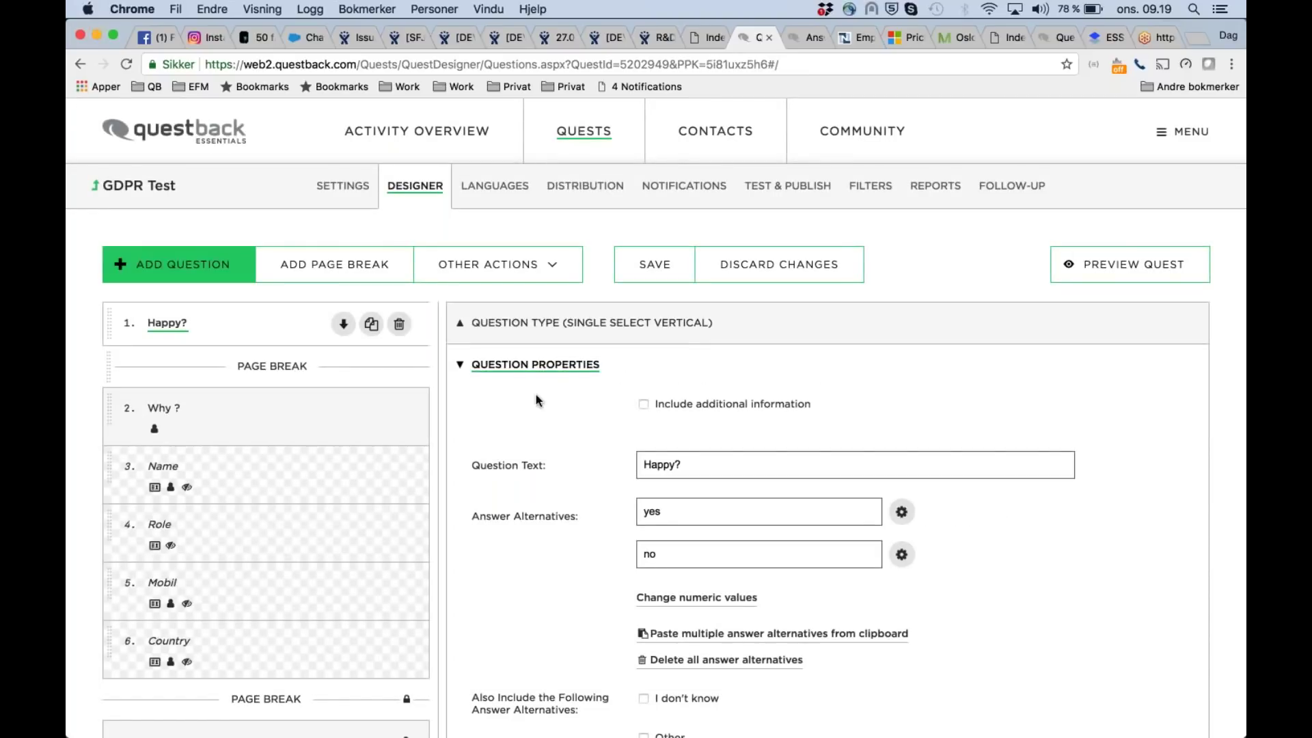
{"action": "left_click", "coordinate": [543, 273]}
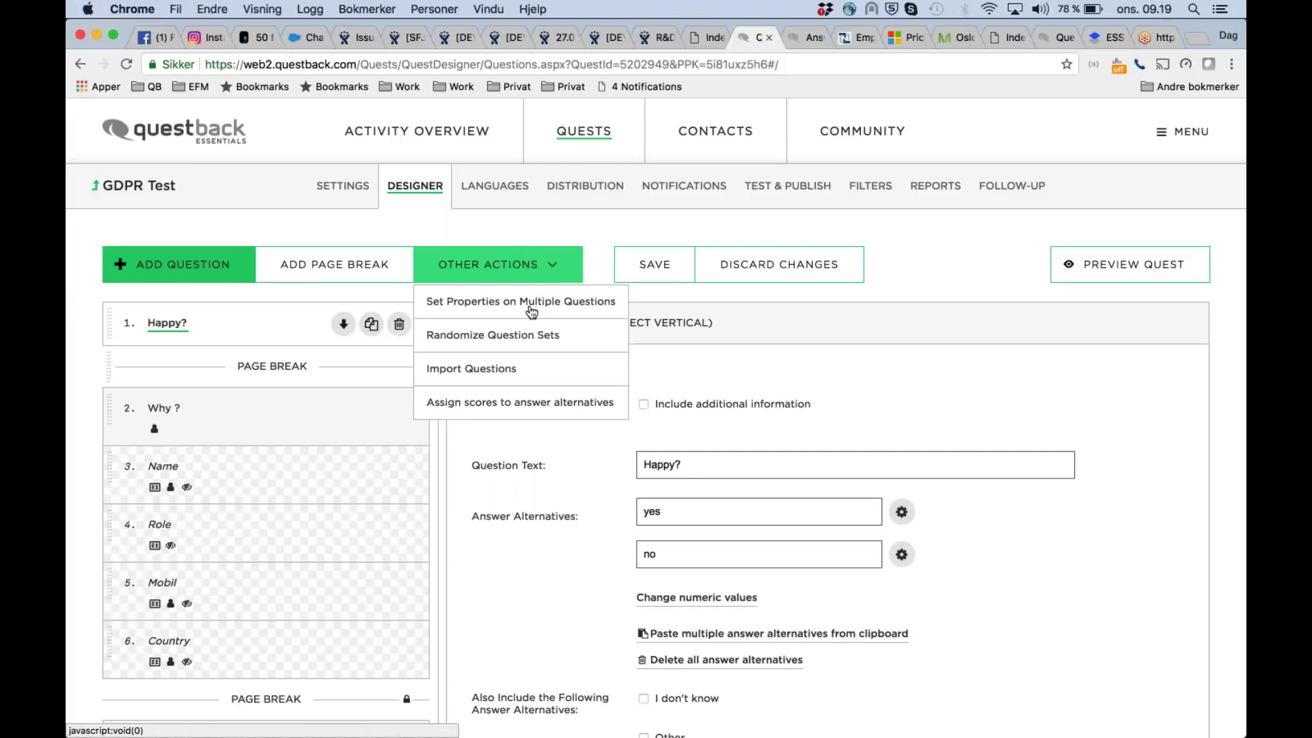
{"action": "left_click", "coordinate": [532, 311]}
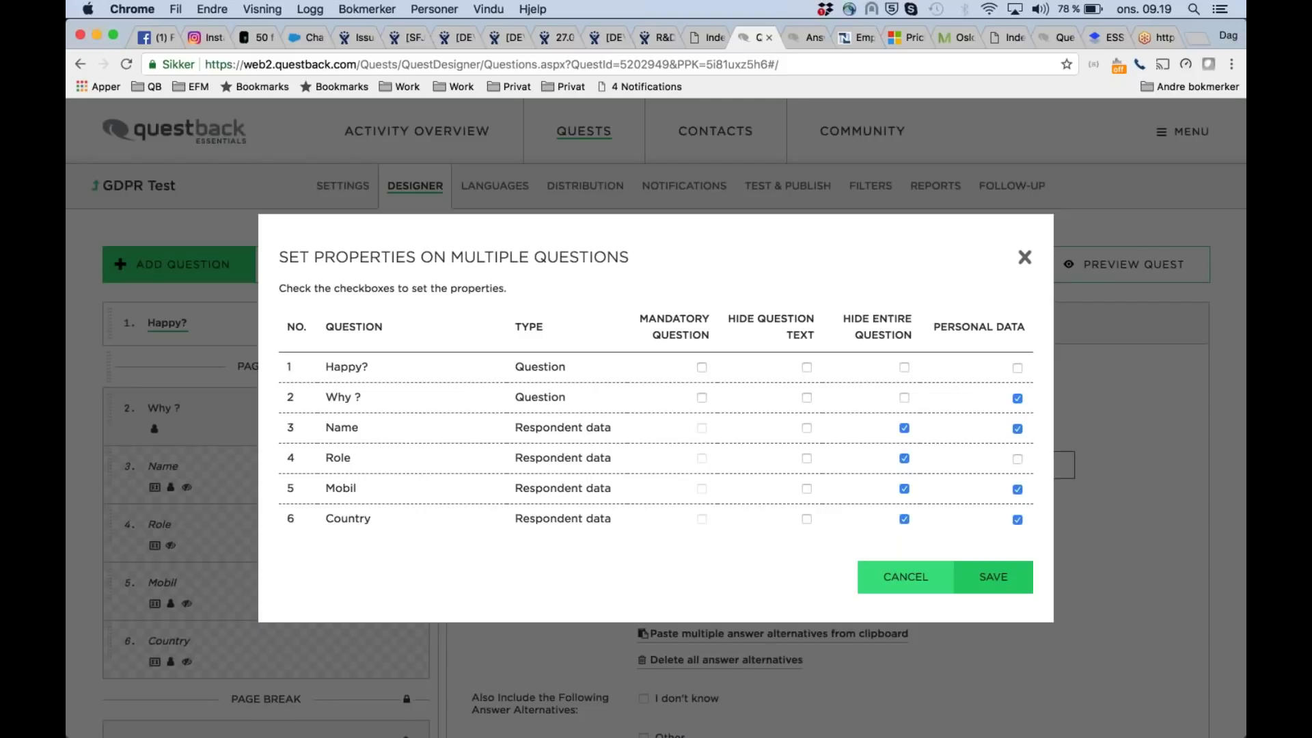
{"action": "left_click", "coordinate": [905, 577]}
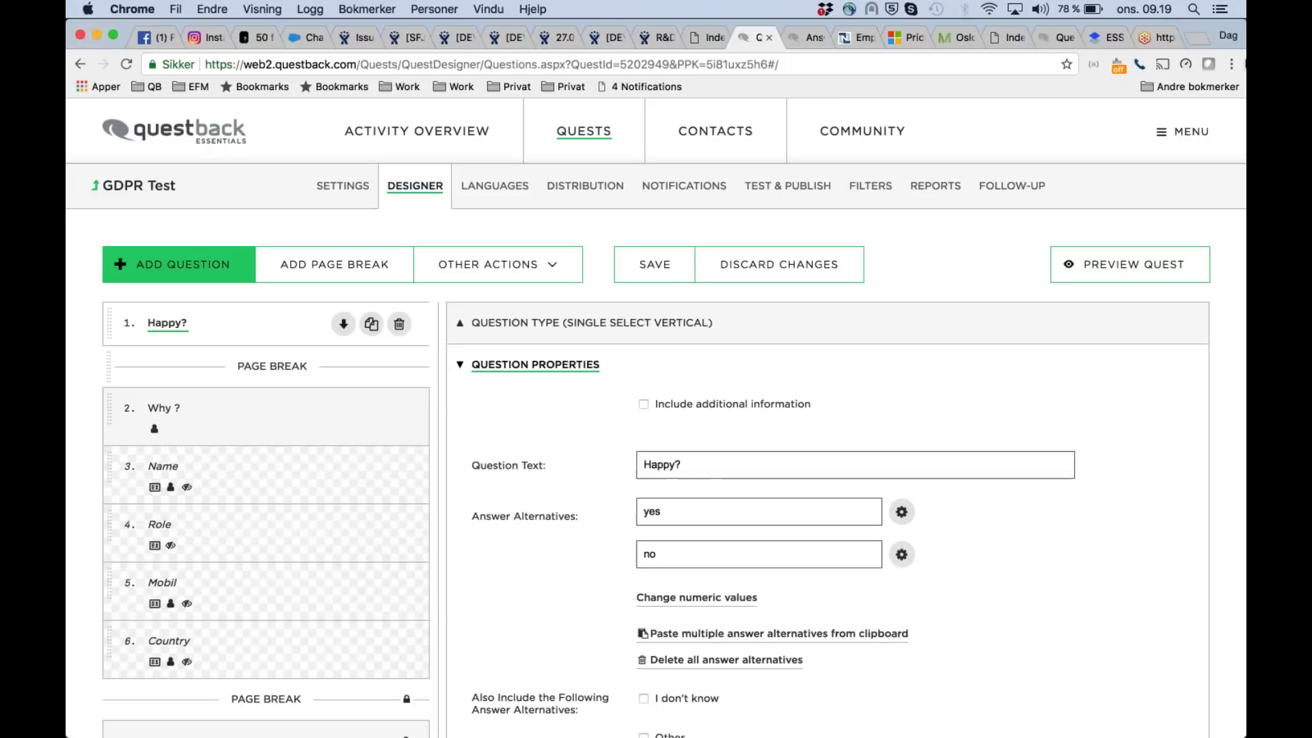
Open the GDPR Statement Manager, make the English Employee Engagement statement private and share it again
{"action": "left_click", "coordinate": [1183, 134]}
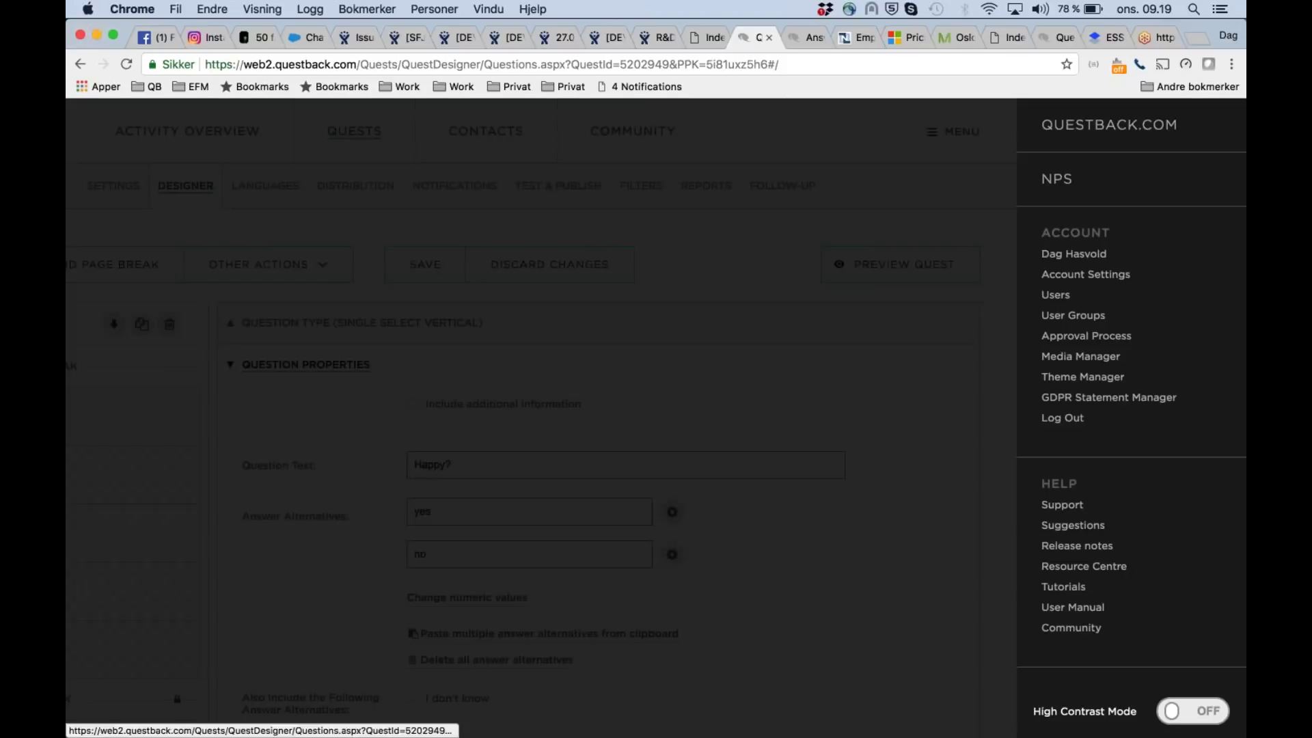
{"action": "left_click", "coordinate": [1136, 400]}
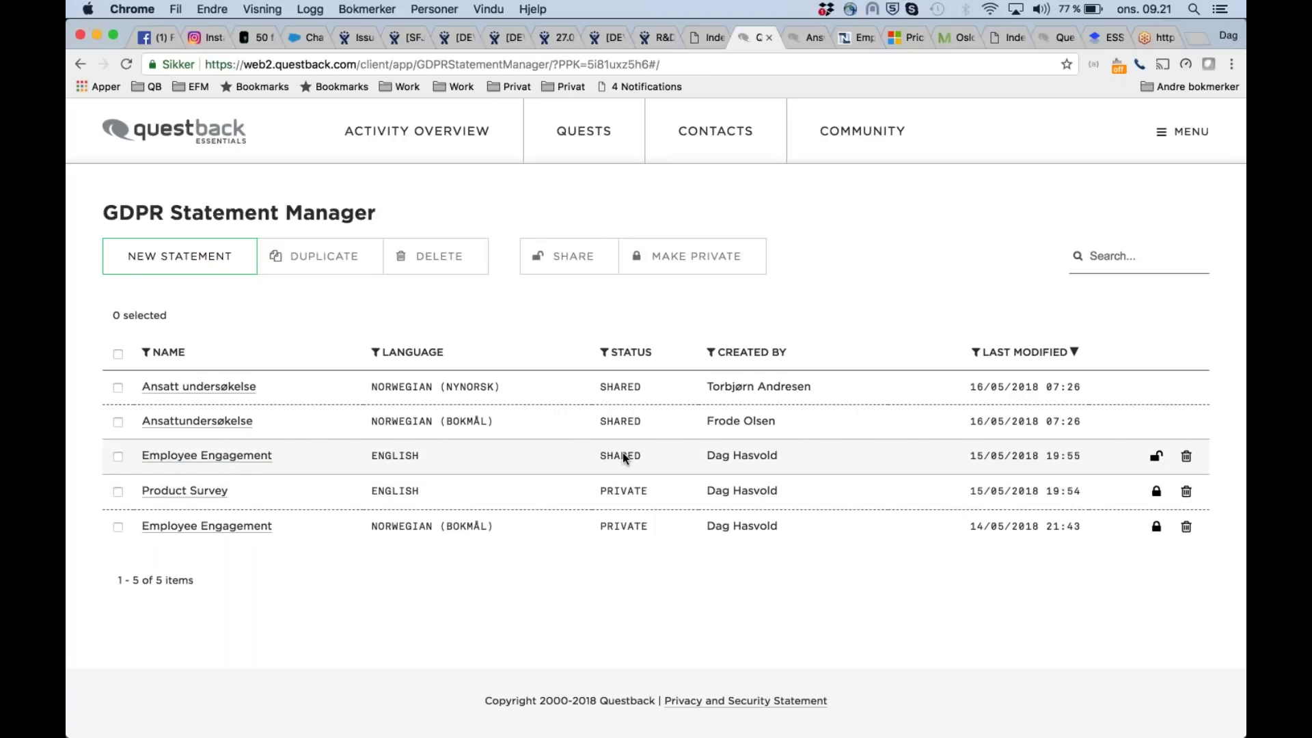
{"action": "left_click", "coordinate": [1157, 455]}
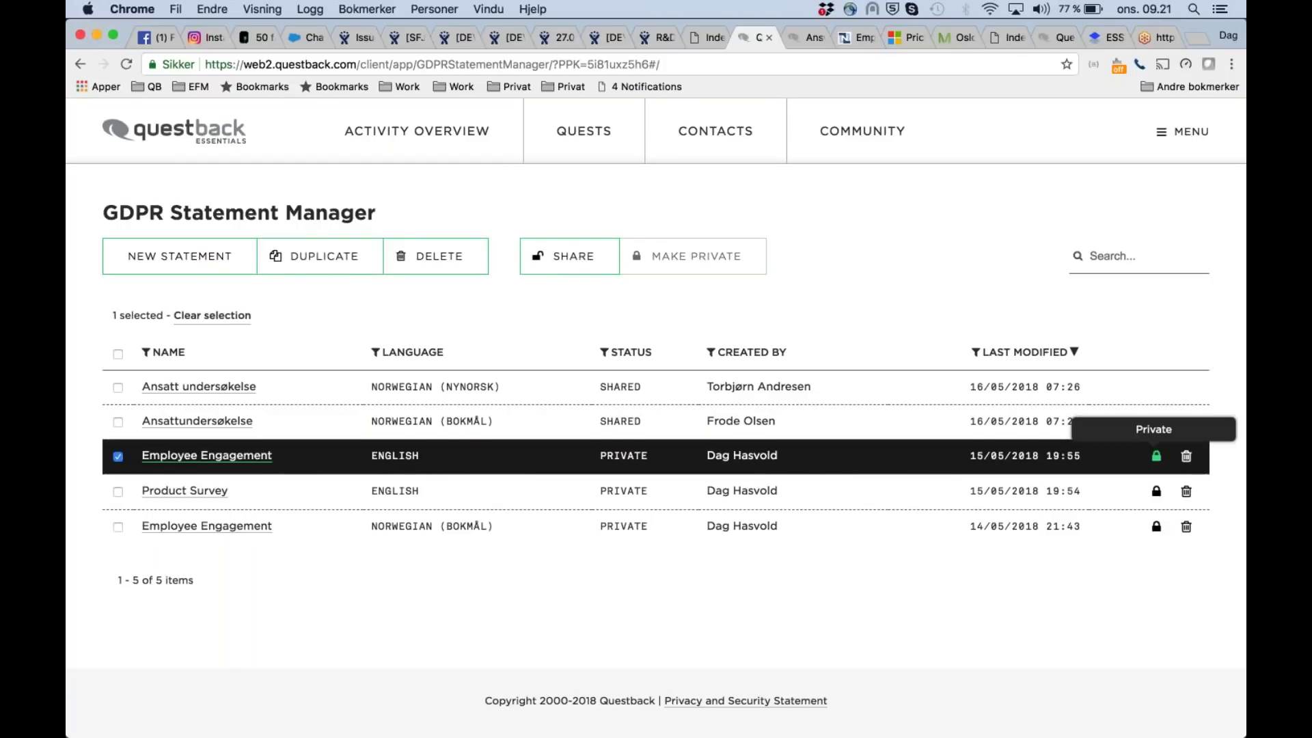
{"action": "left_click", "coordinate": [1156, 456]}
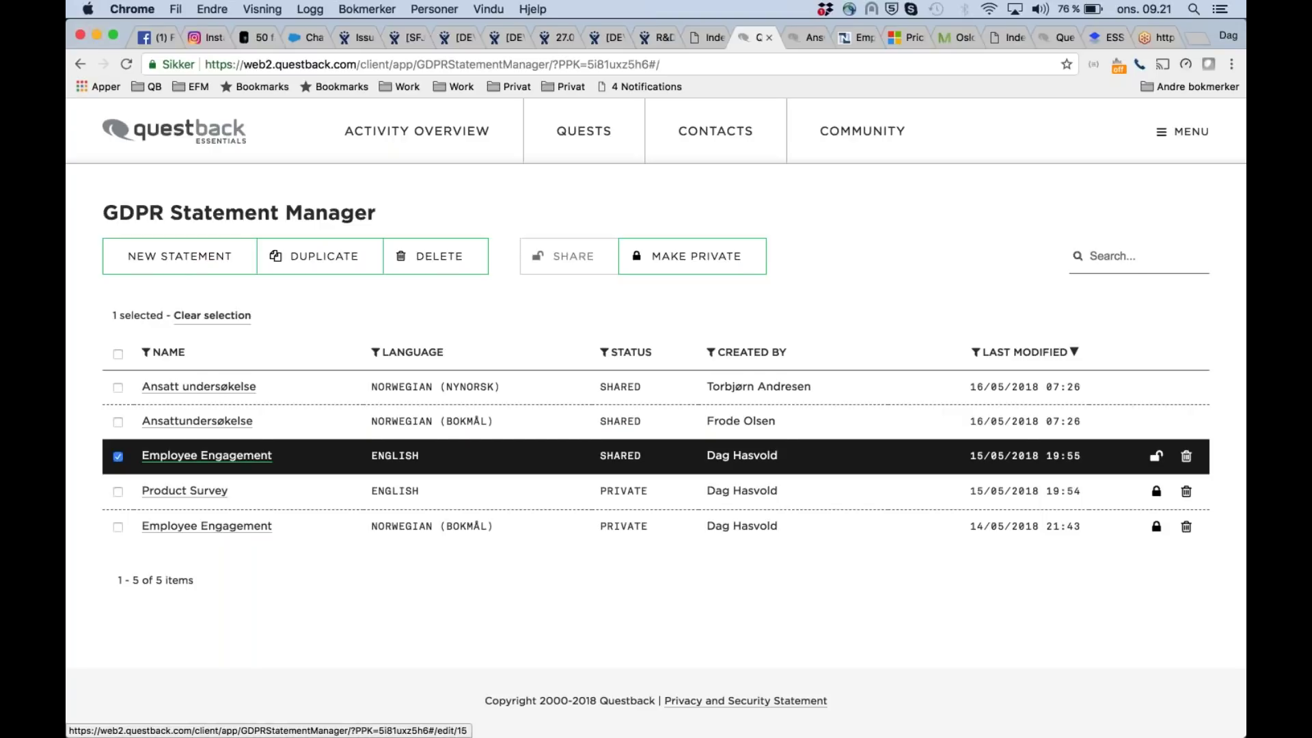
Open the English Employee Engagement statement for editing and apply the predefined English "Employee Touchpoint" text as the processing purpose
{"action": "left_click", "coordinate": [205, 456]}
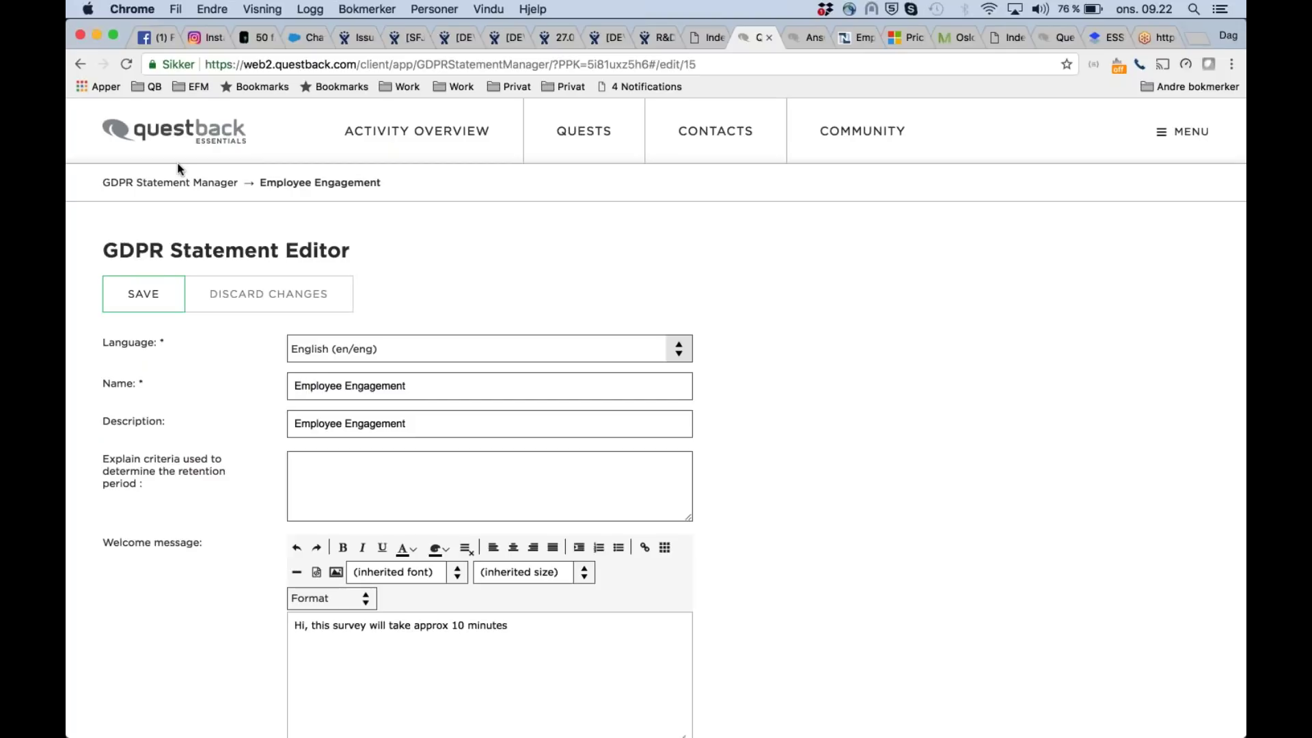
{"action": "scroll", "coordinate": [177, 169], "scroll_direction": "down", "scroll_amount": 15}
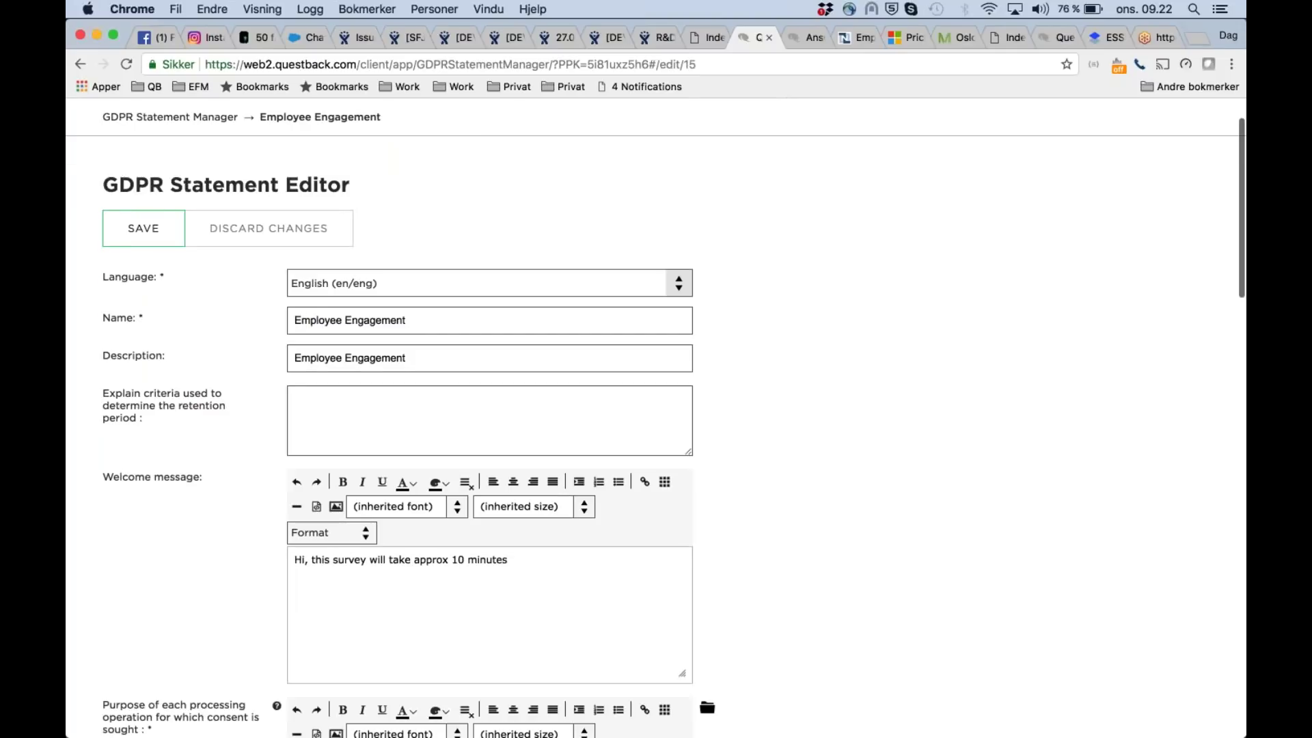
{"action": "scroll", "coordinate": [490, 410], "scroll_direction": "up", "scroll_amount": 2}
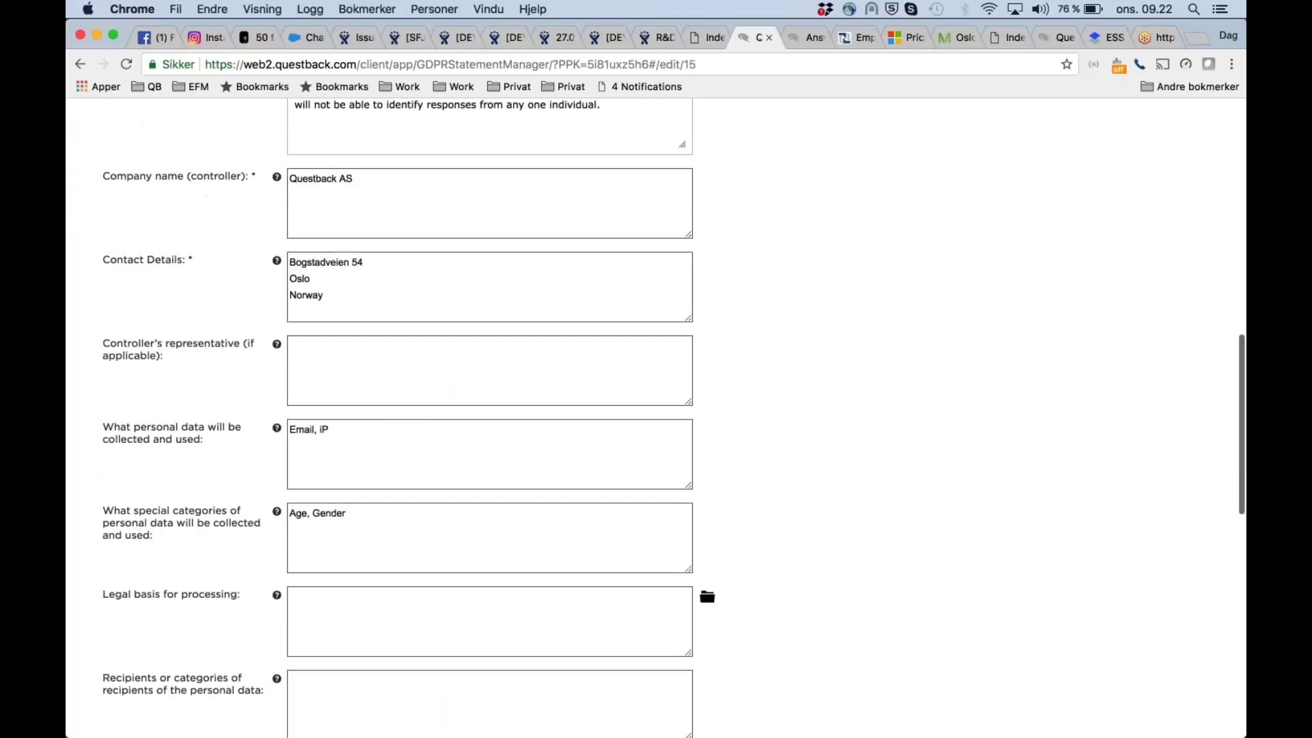
{"action": "scroll", "coordinate": [640, 244], "scroll_direction": "up", "scroll_amount": 4}
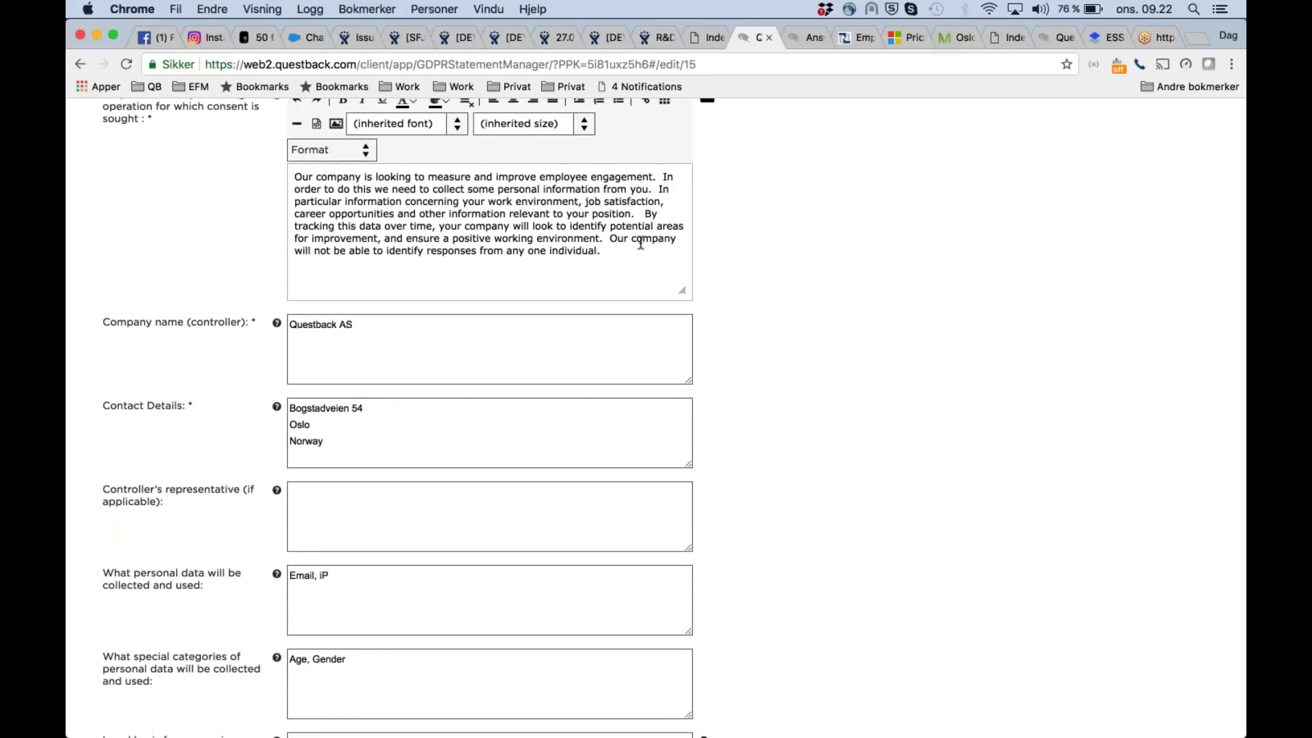
{"action": "scroll", "coordinate": [640, 244], "scroll_direction": "up", "scroll_amount": 5}
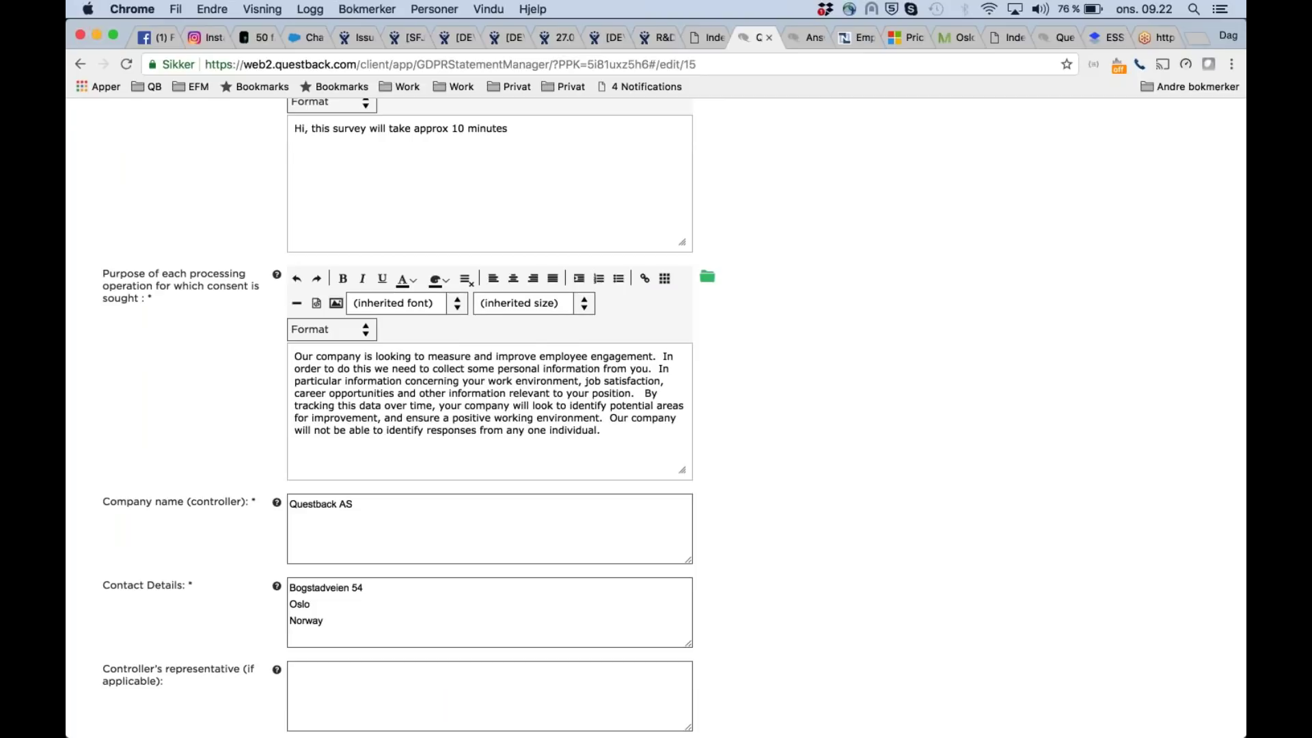
{"action": "left_click", "coordinate": [707, 277]}
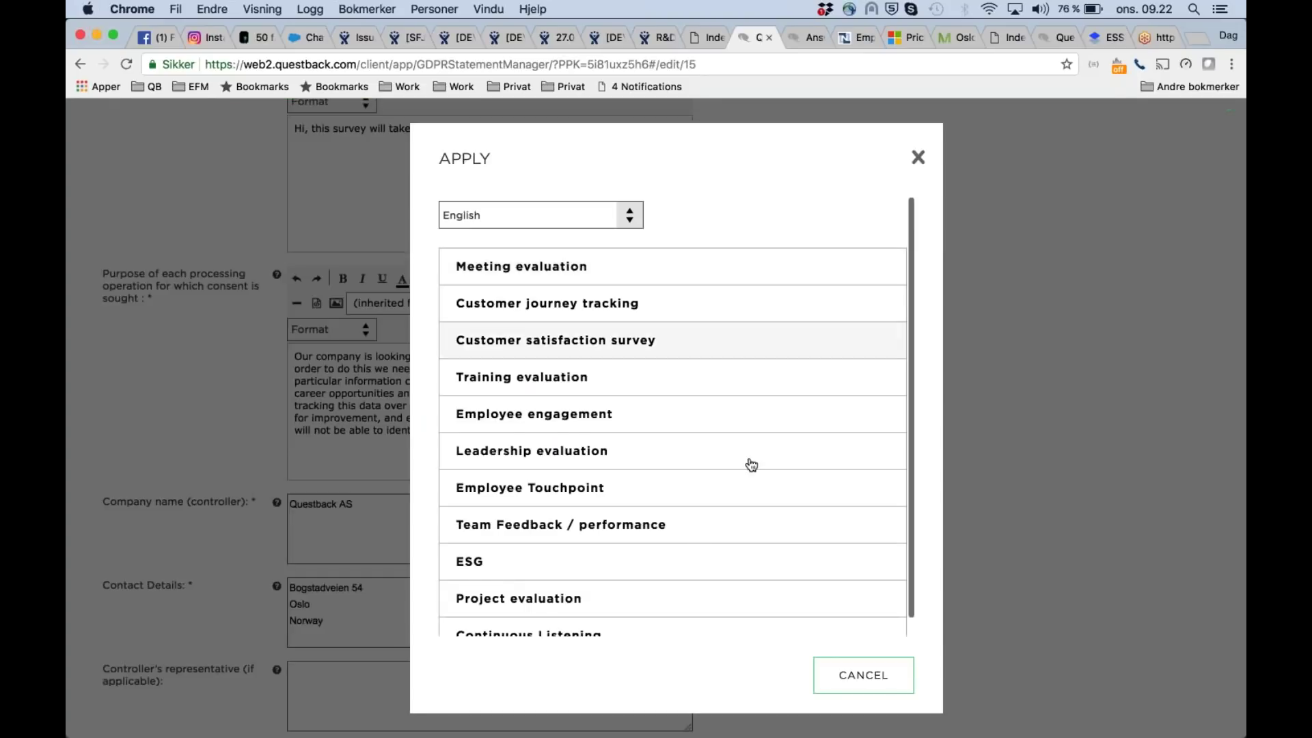
{"action": "left_click", "coordinate": [697, 493]}
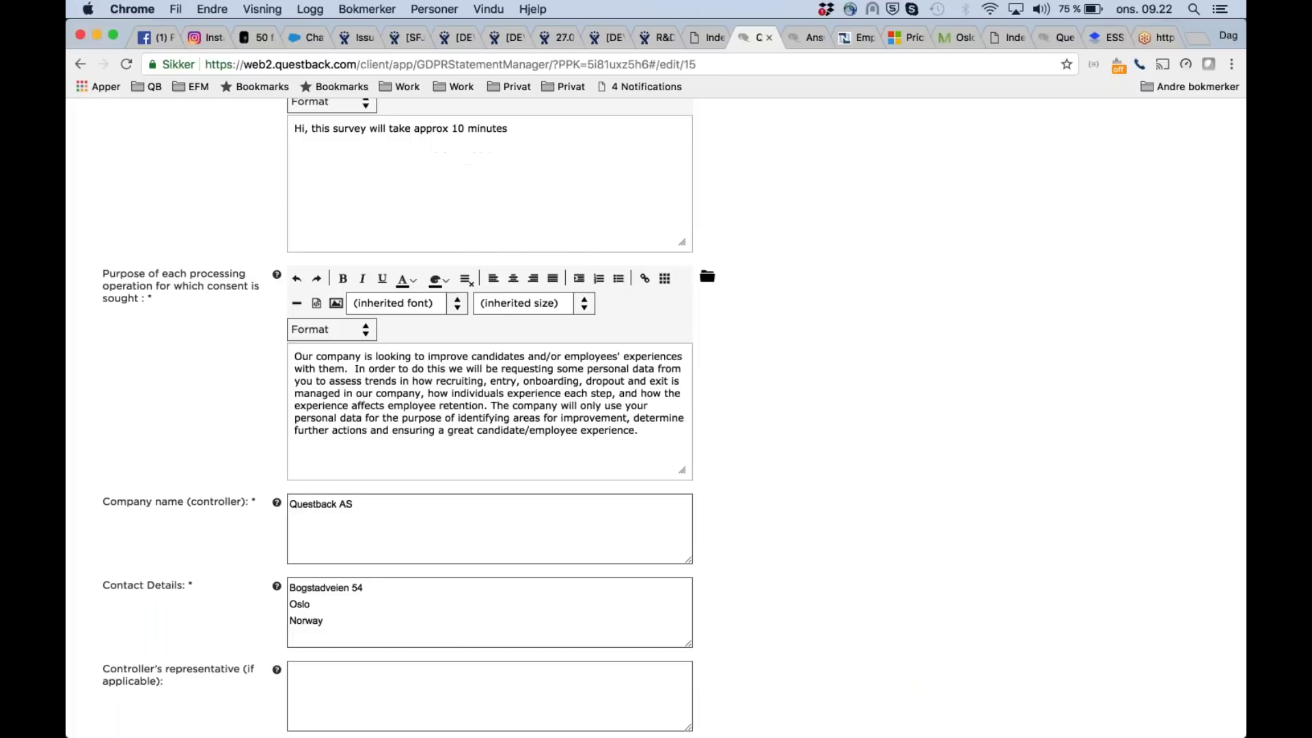
Apply the predefined legal basis "processing protects vital interest of data subject or other person" and review the statement's remaining fields
{"action": "scroll", "coordinate": [818, 526], "scroll_direction": "down", "scroll_amount": 7}
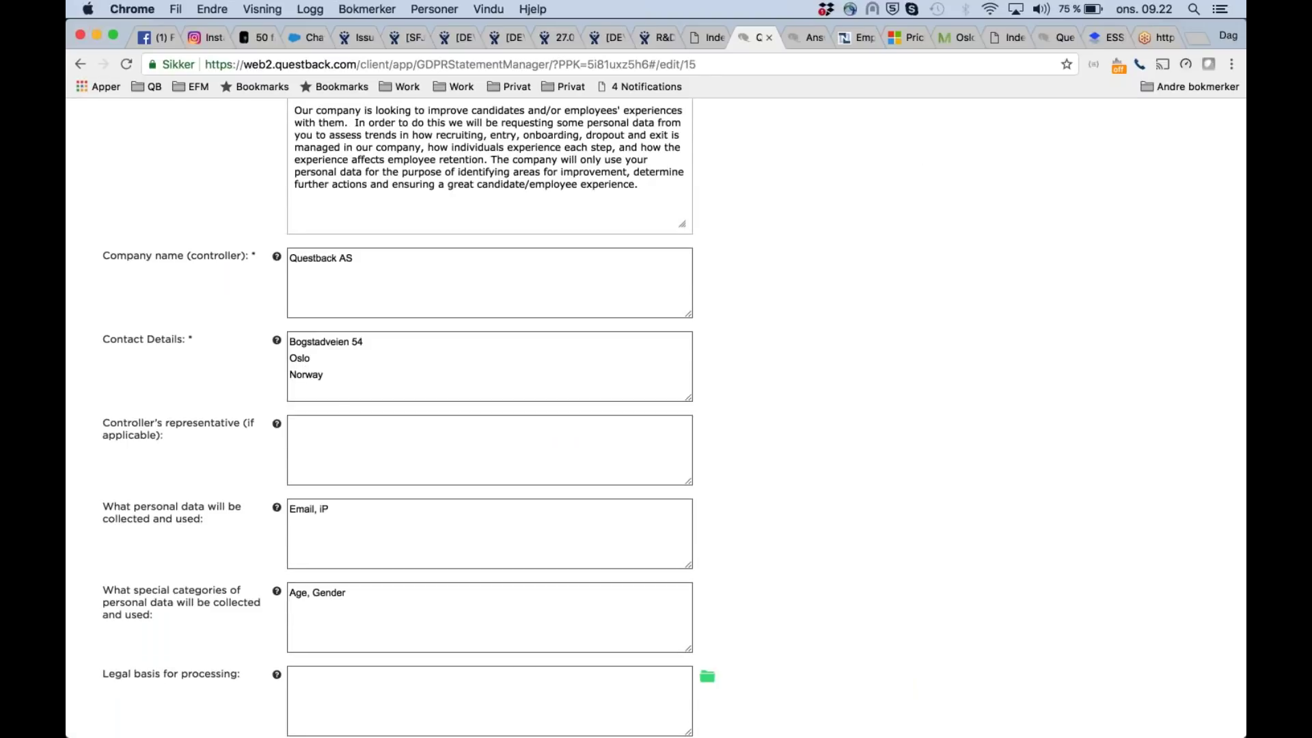
{"action": "left_click", "coordinate": [707, 678]}
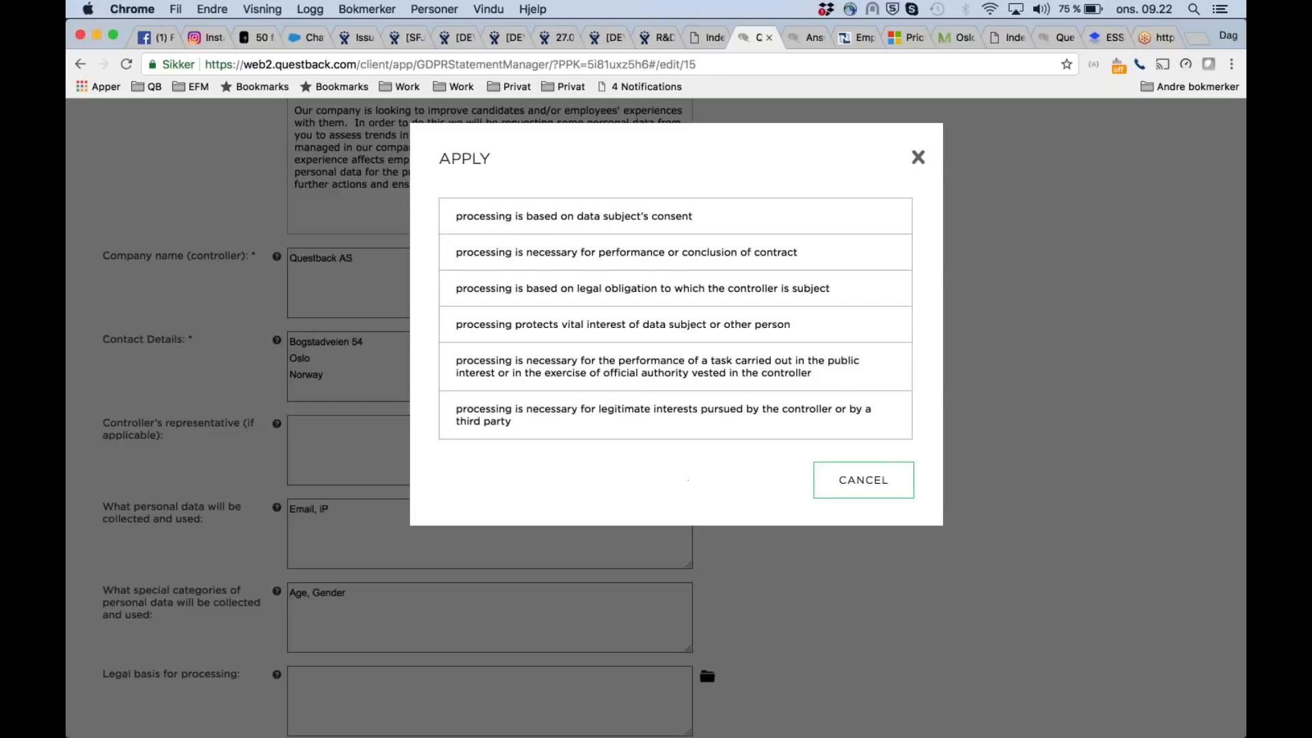
{"action": "left_click", "coordinate": [627, 325]}
{"action": "scroll", "coordinate": [782, 522], "scroll_direction": "down", "scroll_amount": 4}
{"action": "scroll", "coordinate": [781, 521], "scroll_direction": "down", "scroll_amount": 15}
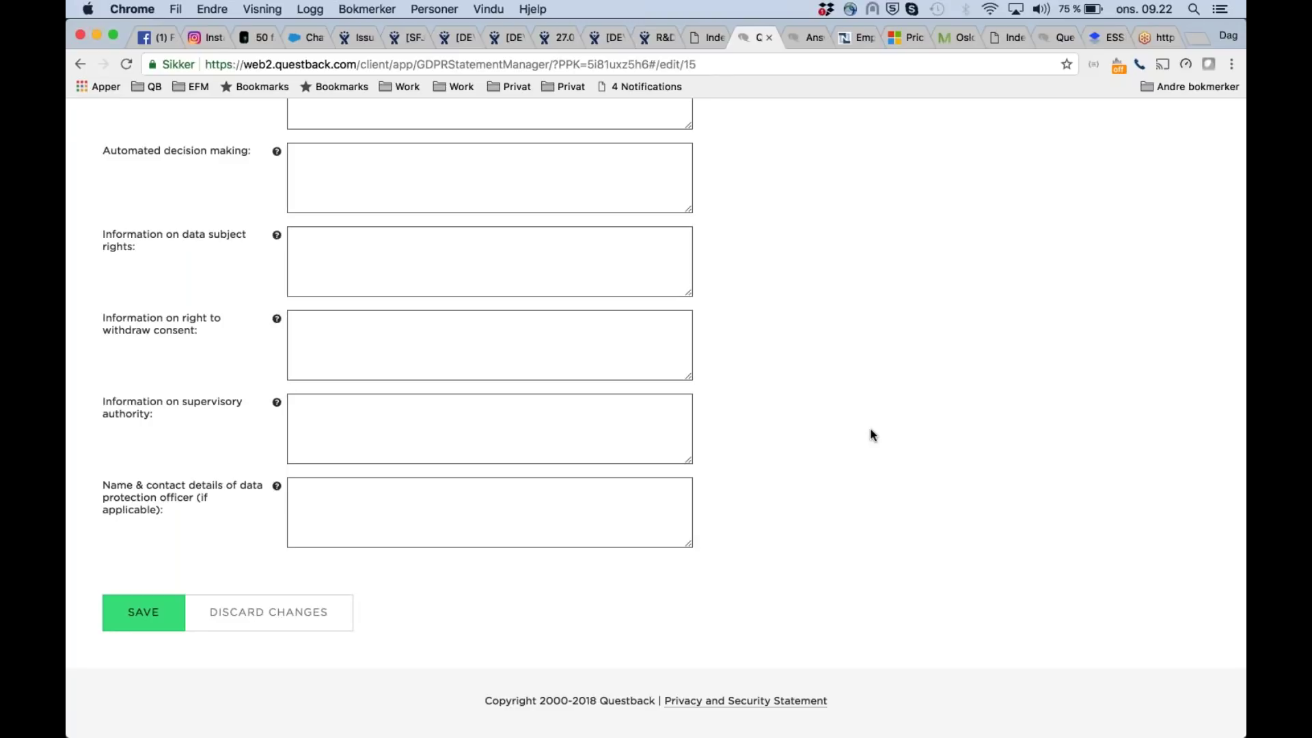
{"action": "scroll", "coordinate": [871, 433], "scroll_direction": "up", "scroll_amount": 15}
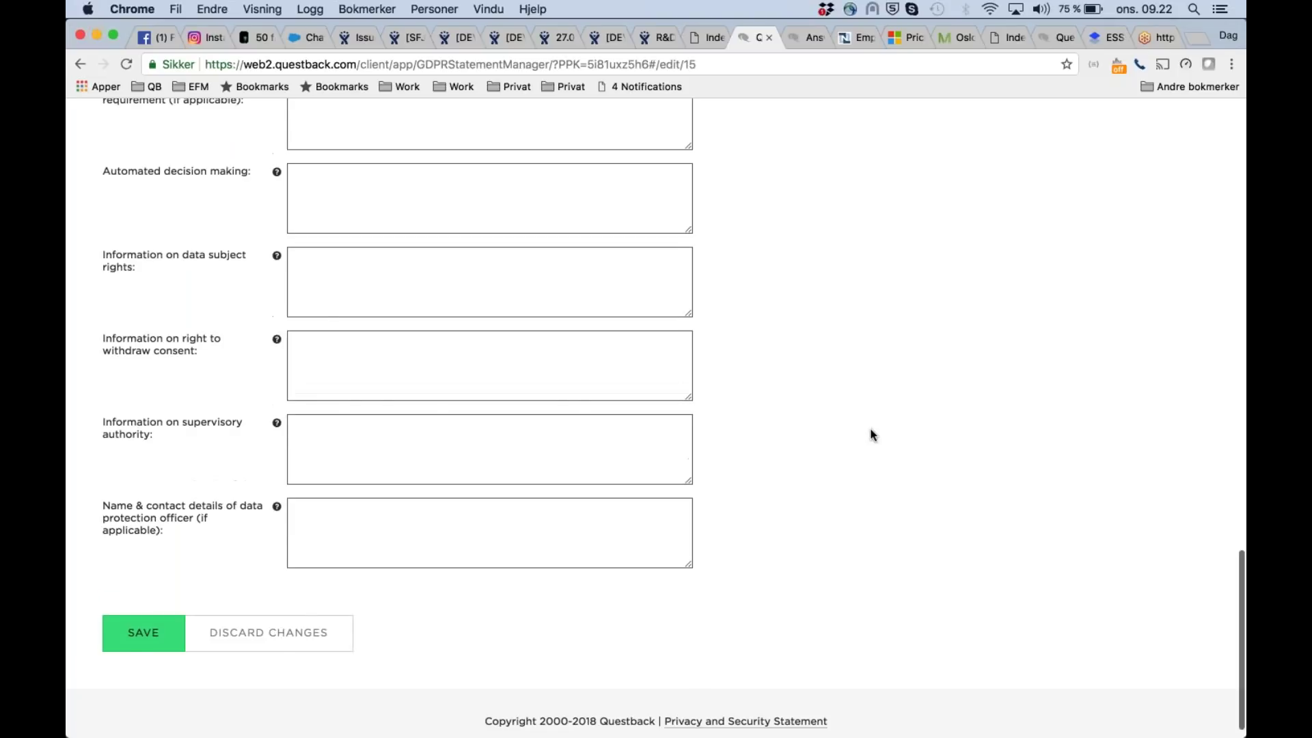
{"action": "scroll", "coordinate": [870, 427], "scroll_direction": "up", "scroll_amount": 5}
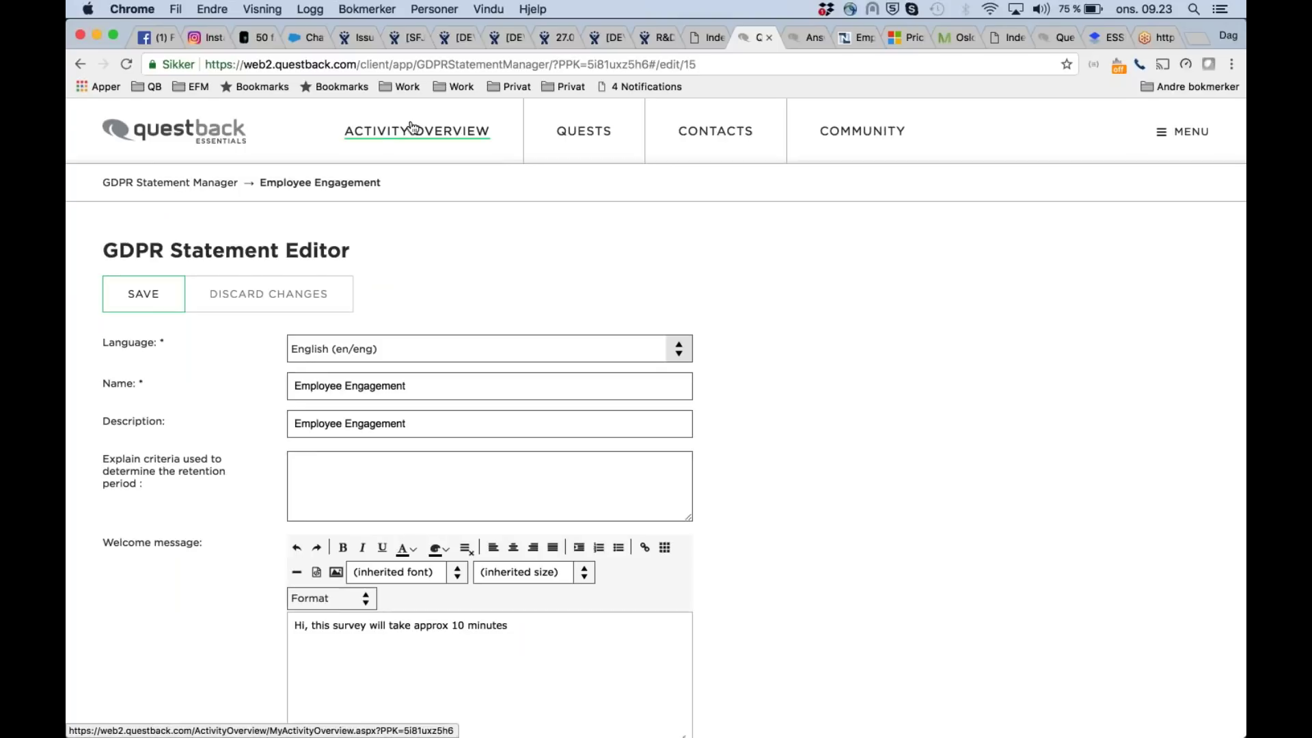
Leave the statement editor, open the GDPR Test quest from the activity overview and review the GDPR settings in its quest settings
{"action": "left_click", "coordinate": [412, 129]}
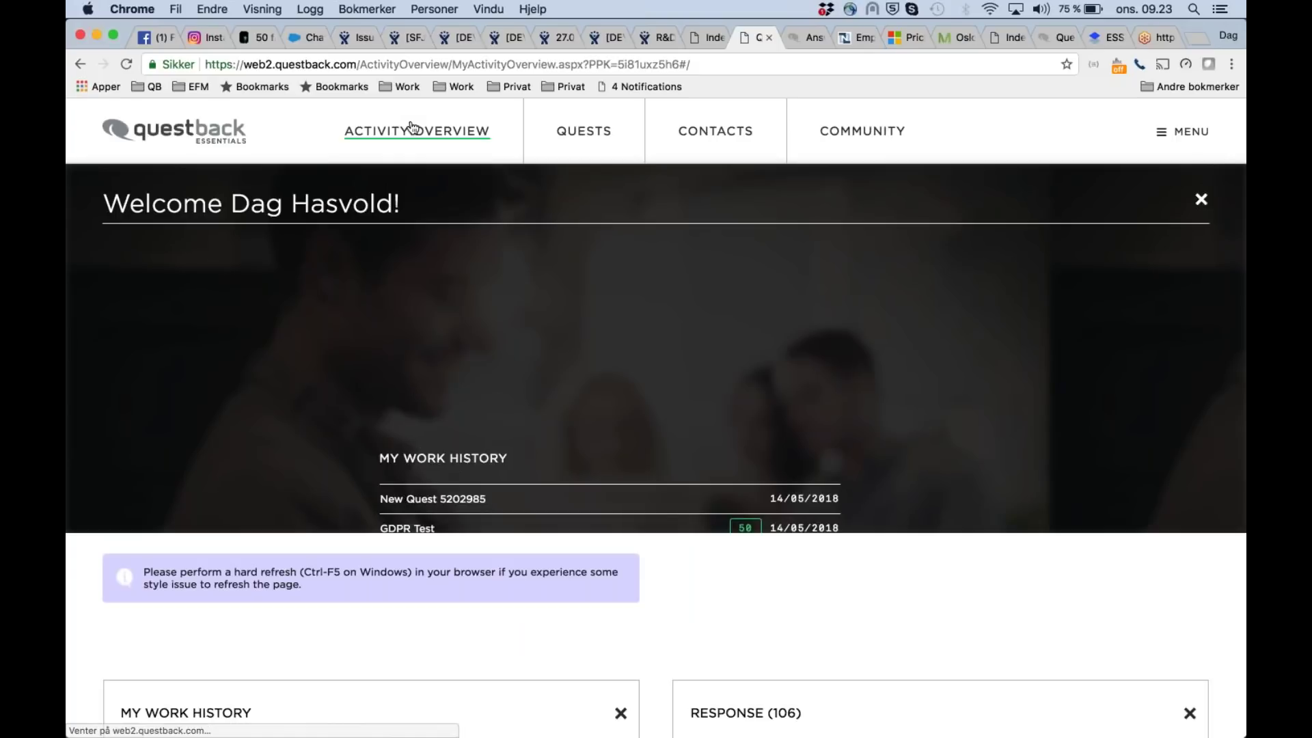
{"action": "left_click", "coordinate": [410, 340]}
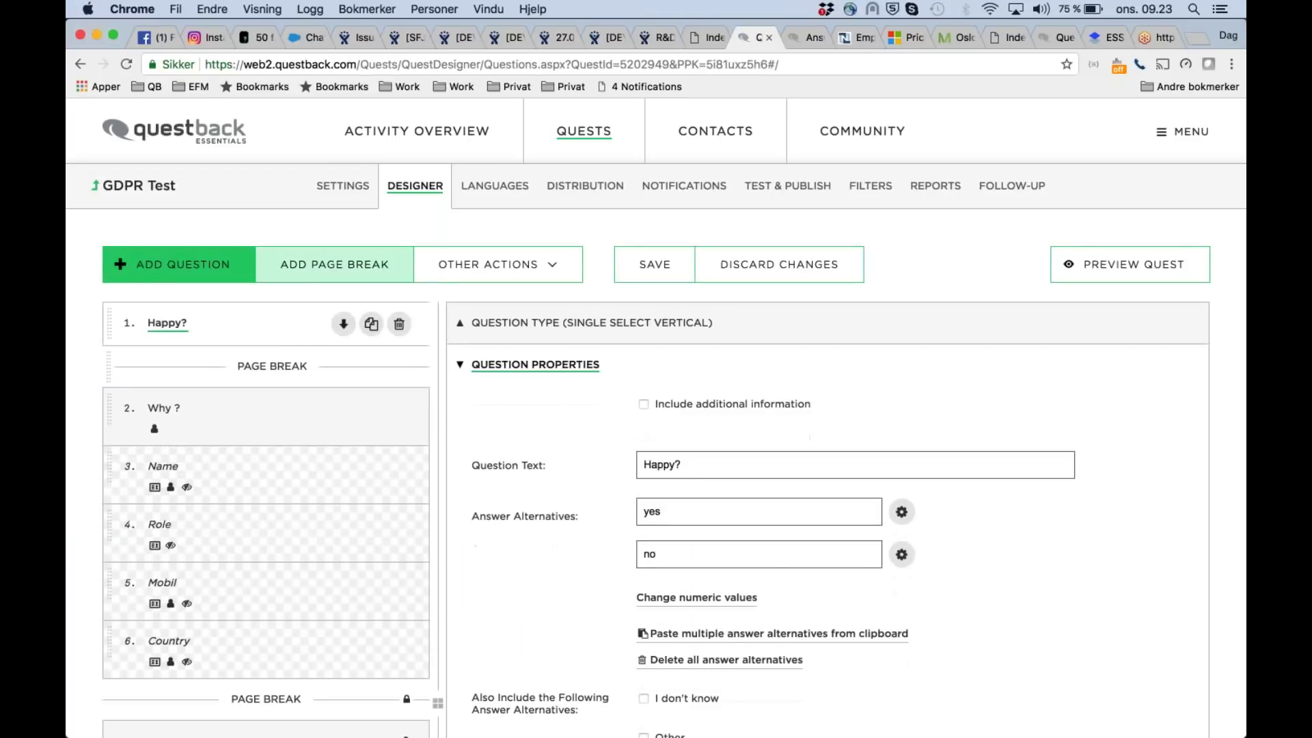
{"action": "left_click", "coordinate": [328, 185]}
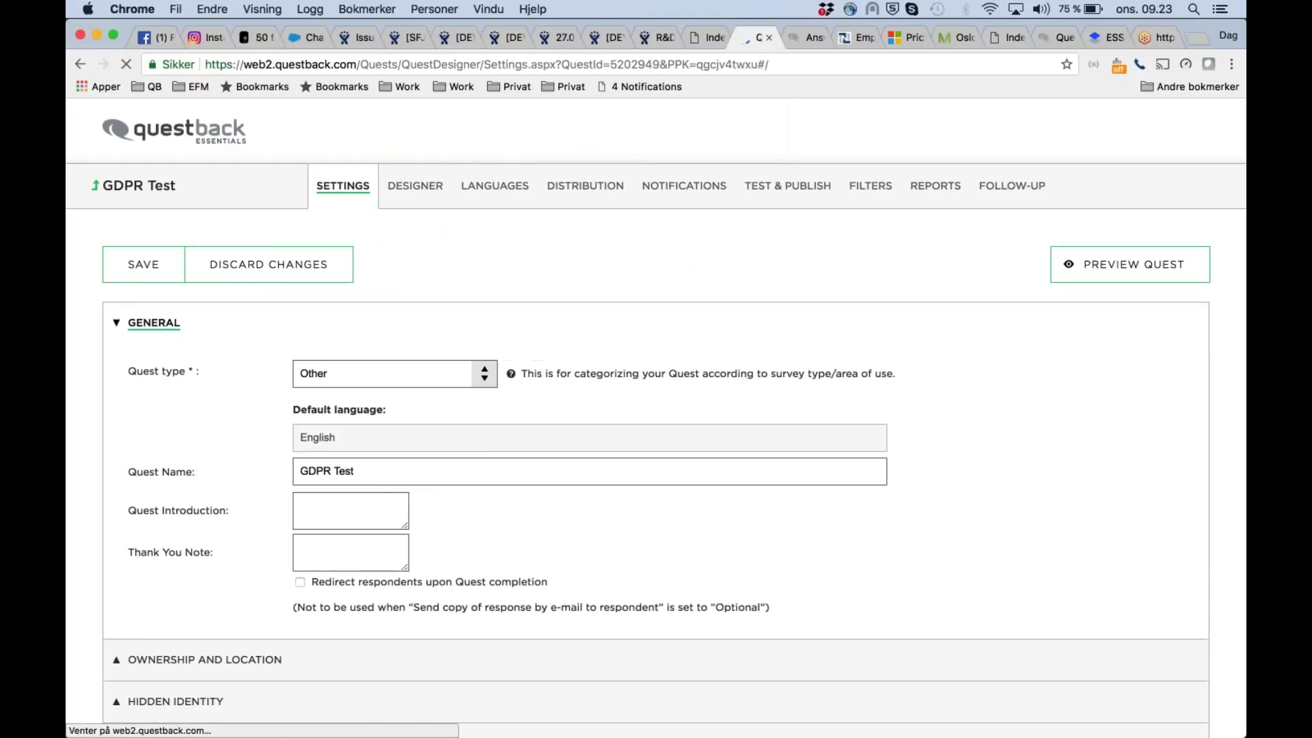
{"action": "scroll", "coordinate": [444, 246], "scroll_direction": "down", "scroll_amount": 3}
{"action": "scroll", "coordinate": [443, 246], "scroll_direction": "down", "scroll_amount": 4}
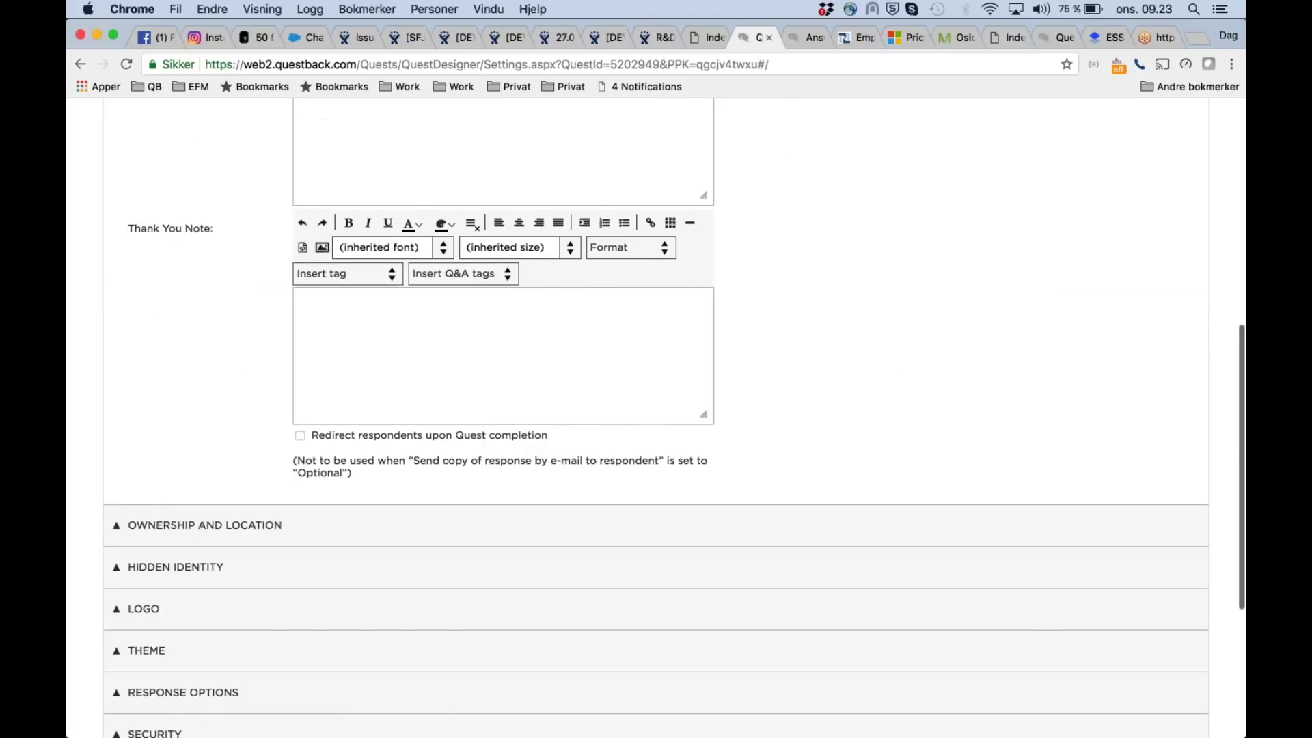
{"action": "scroll", "coordinate": [443, 410], "scroll_direction": "down", "scroll_amount": 5}
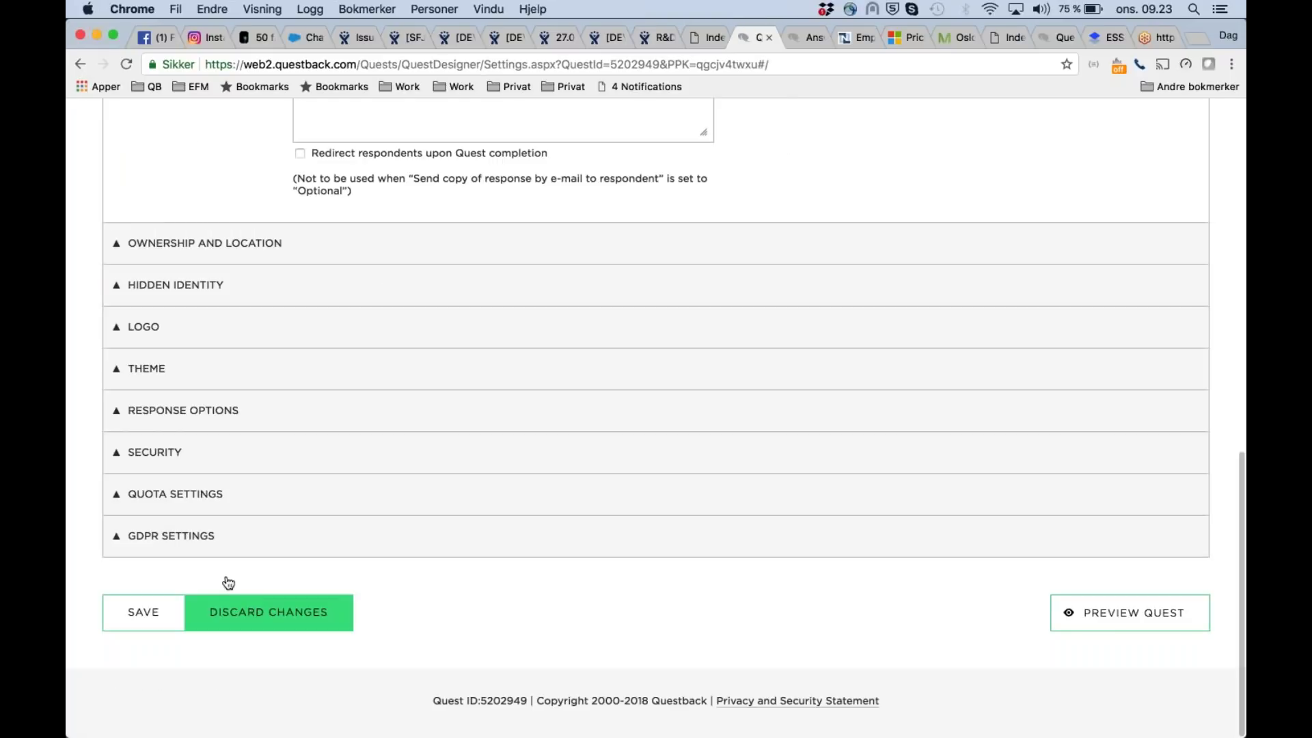
{"action": "left_click", "coordinate": [172, 539]}
{"action": "scroll", "coordinate": [400, 532], "scroll_direction": "down", "scroll_amount": 3}
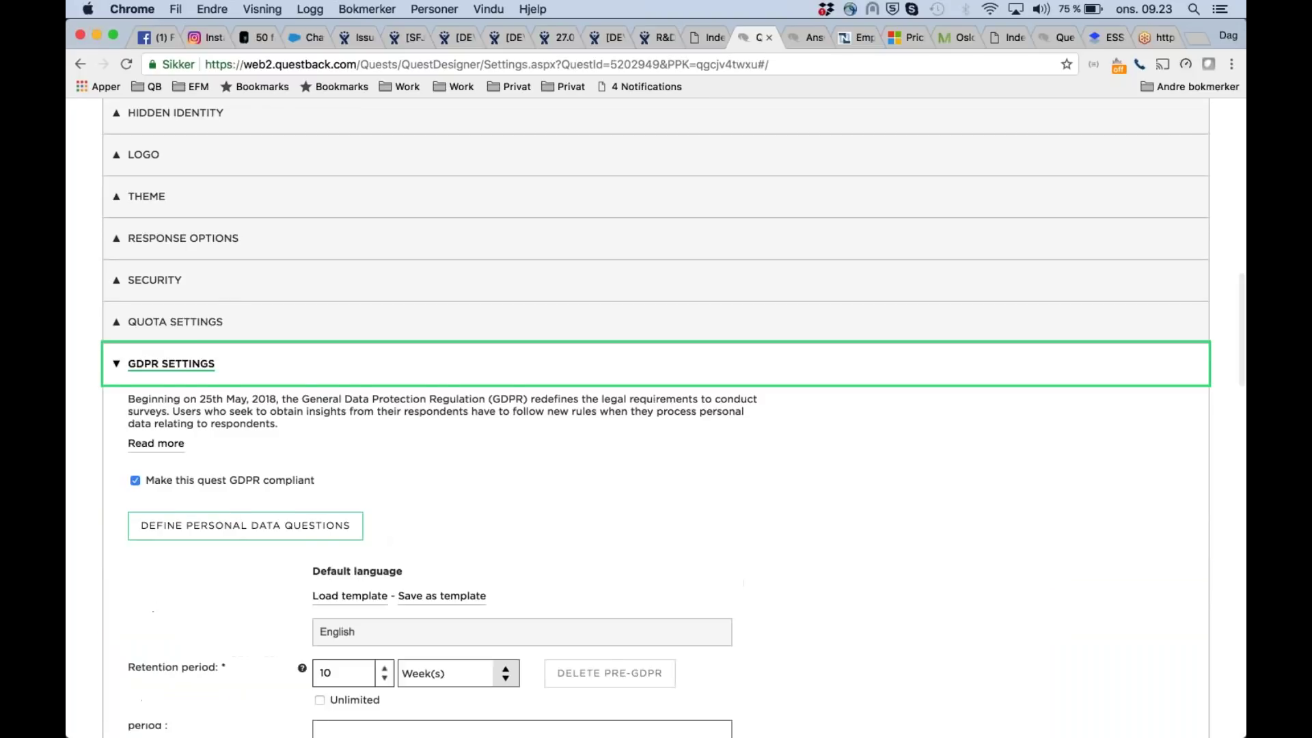
{"action": "scroll", "coordinate": [656, 410], "scroll_direction": "down", "scroll_amount": 1}
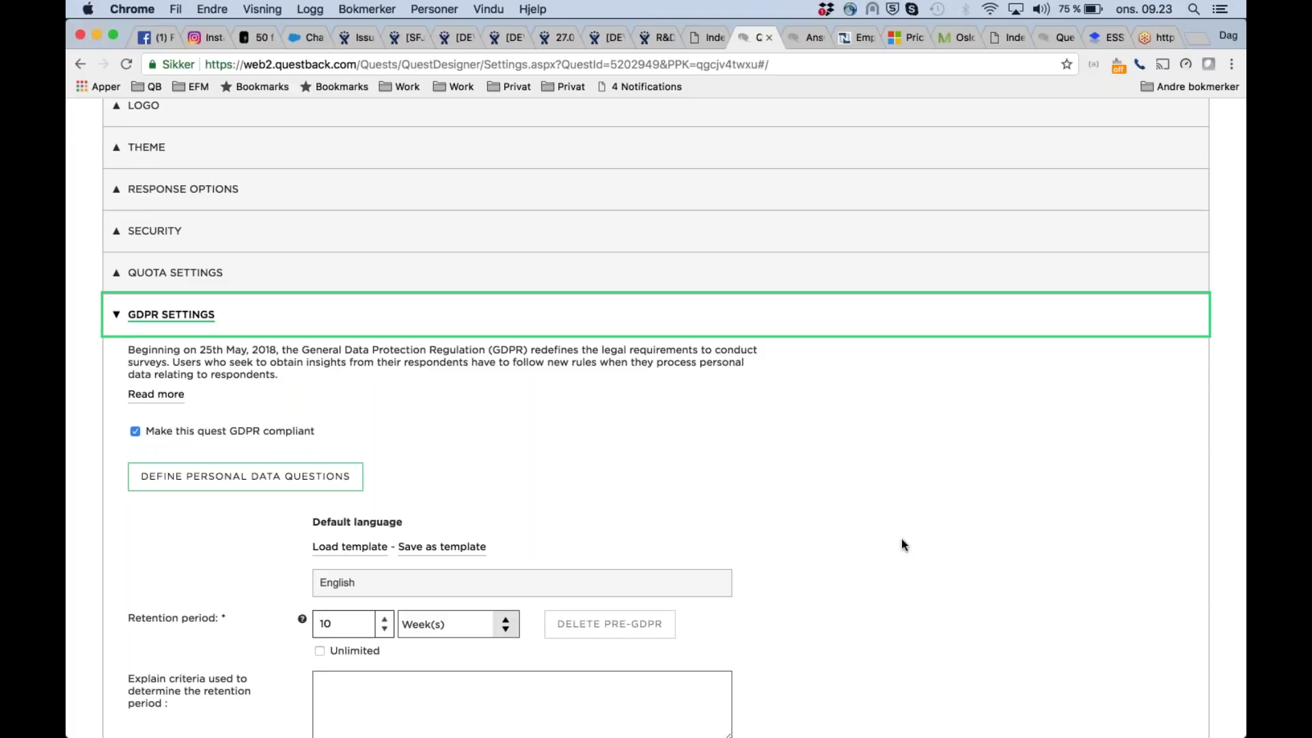
{"action": "scroll", "coordinate": [902, 544], "scroll_direction": "down", "scroll_amount": 2}
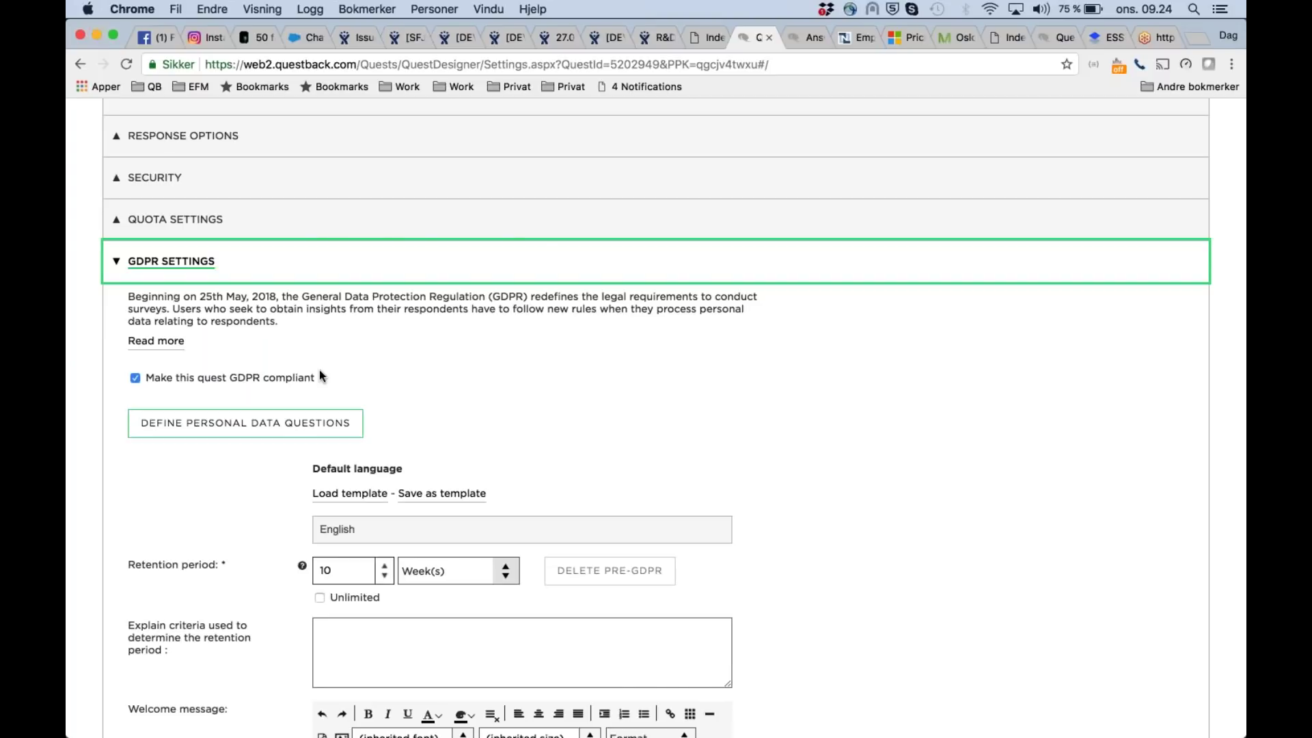
Preview the quest on desktop, examine the consent page's welcome message, and open and close the additional data processing information
{"action": "scroll", "coordinate": [319, 375], "scroll_direction": "up", "scroll_amount": 15}
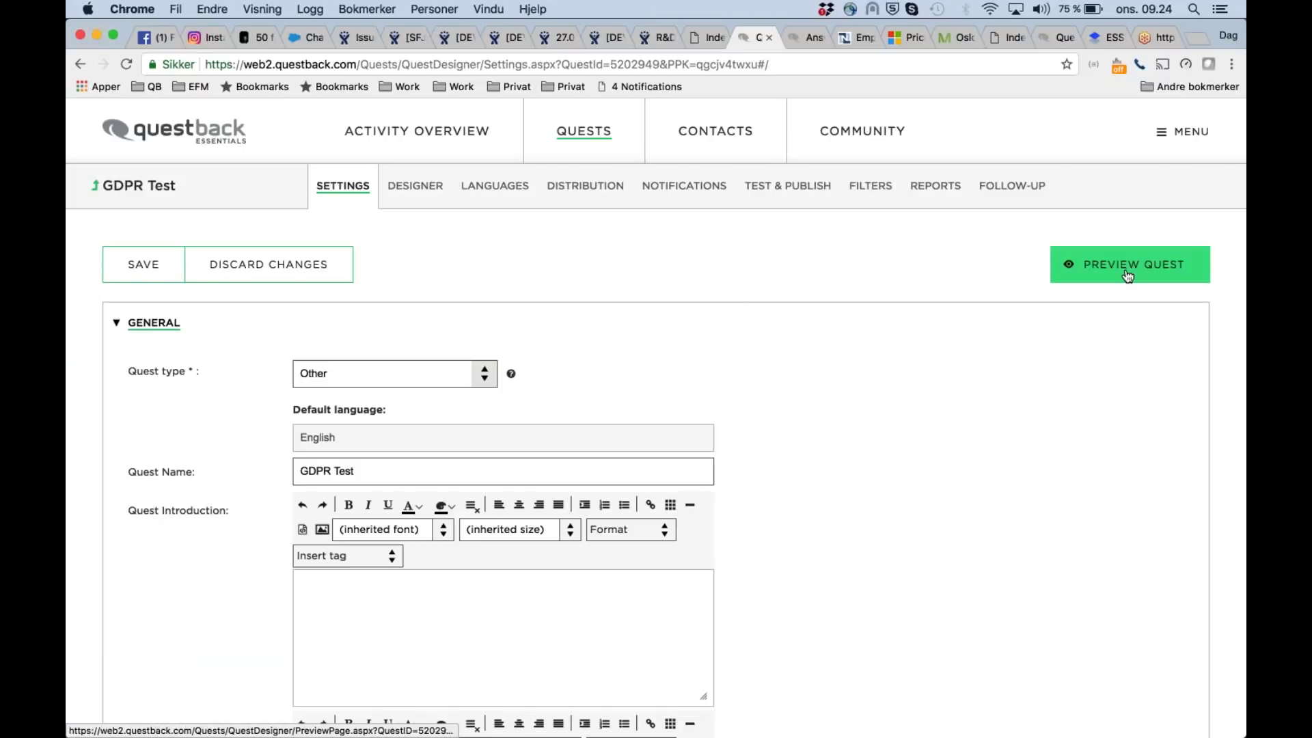
{"action": "left_click", "coordinate": [1127, 275]}
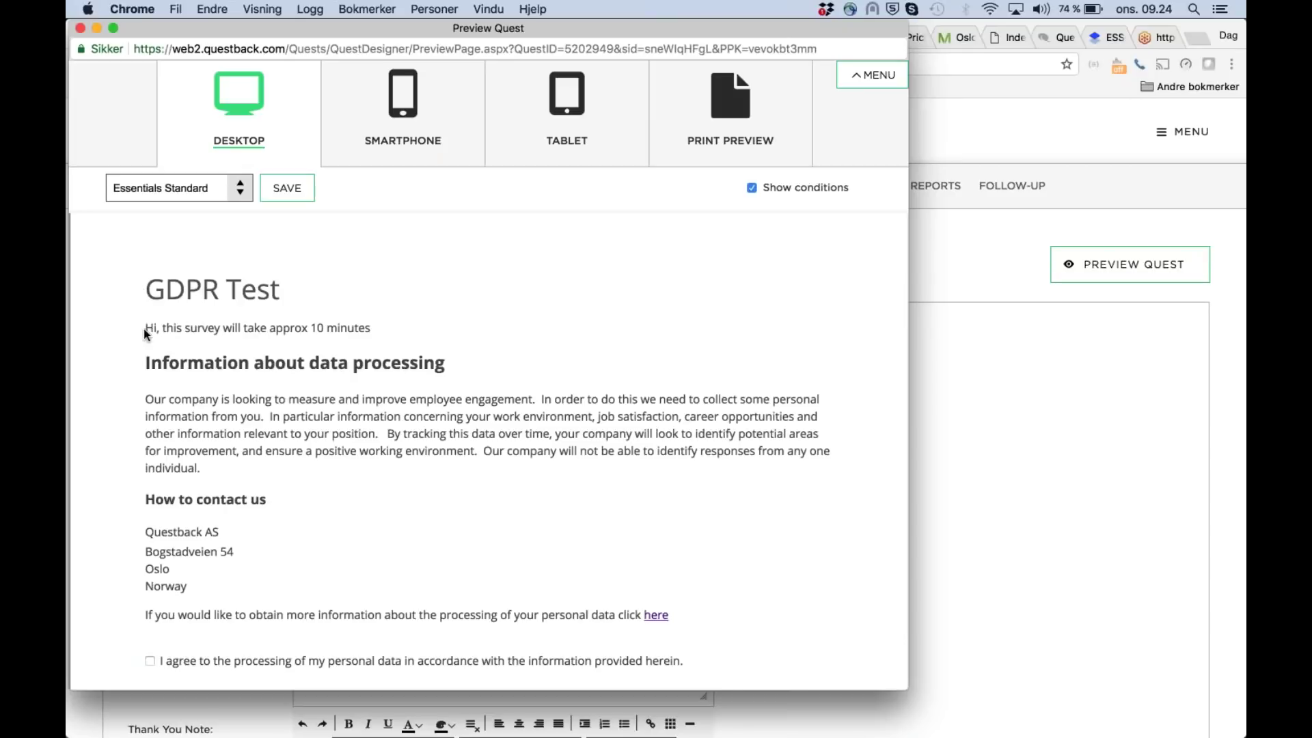
{"action": "triple_click", "coordinate": [305, 328]}
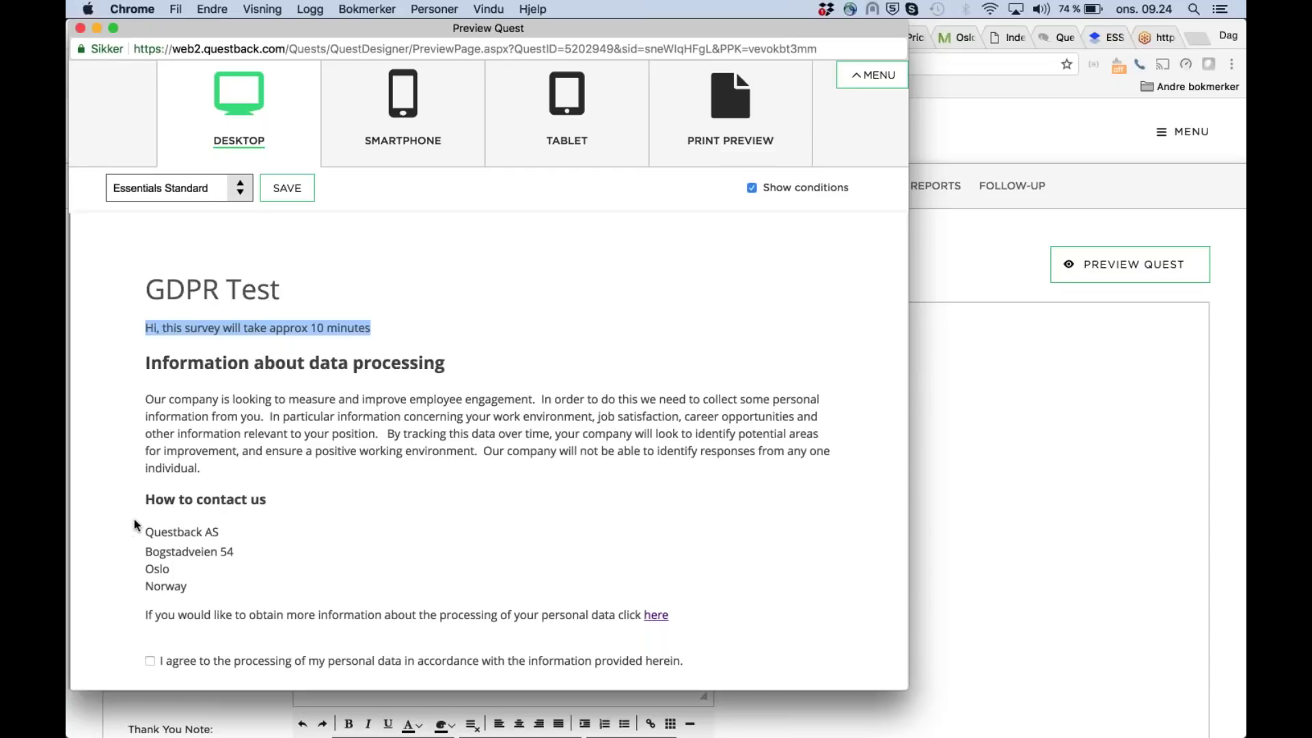
{"action": "left_click", "coordinate": [656, 615]}
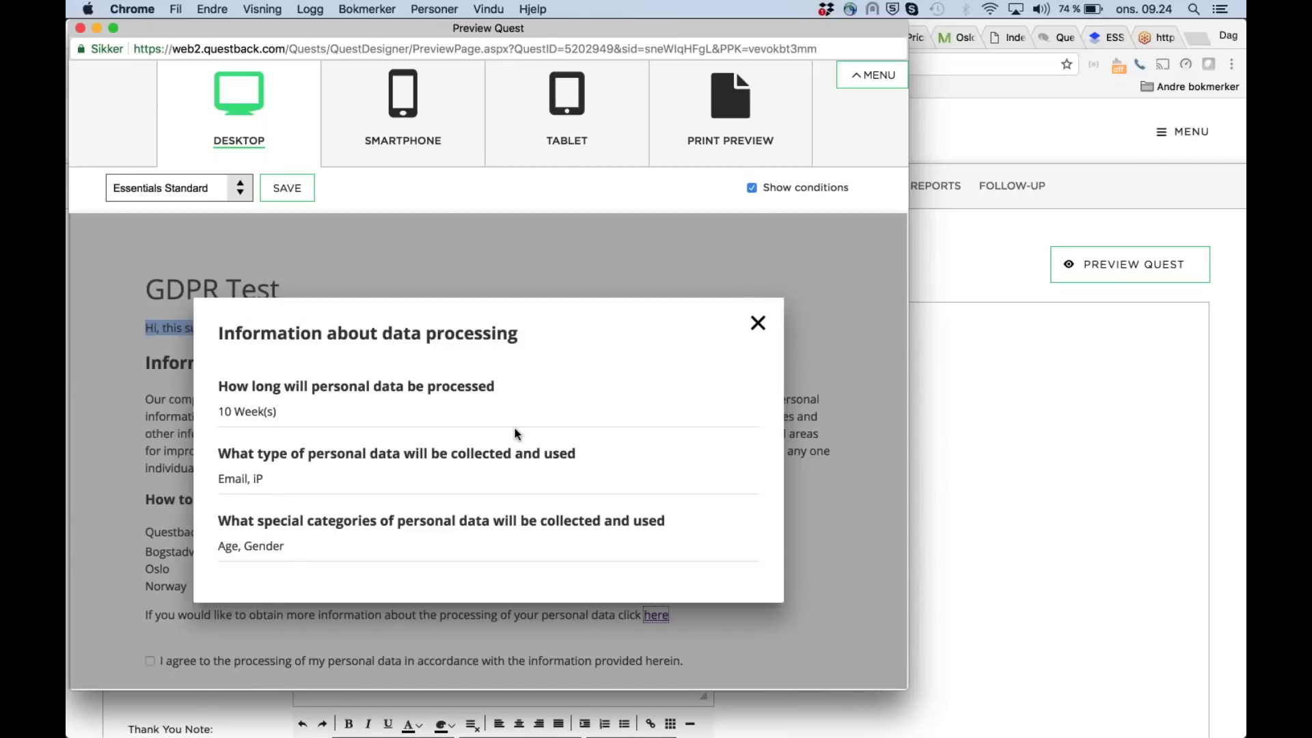
{"action": "scroll", "coordinate": [516, 434], "scroll_direction": "down", "scroll_amount": 3}
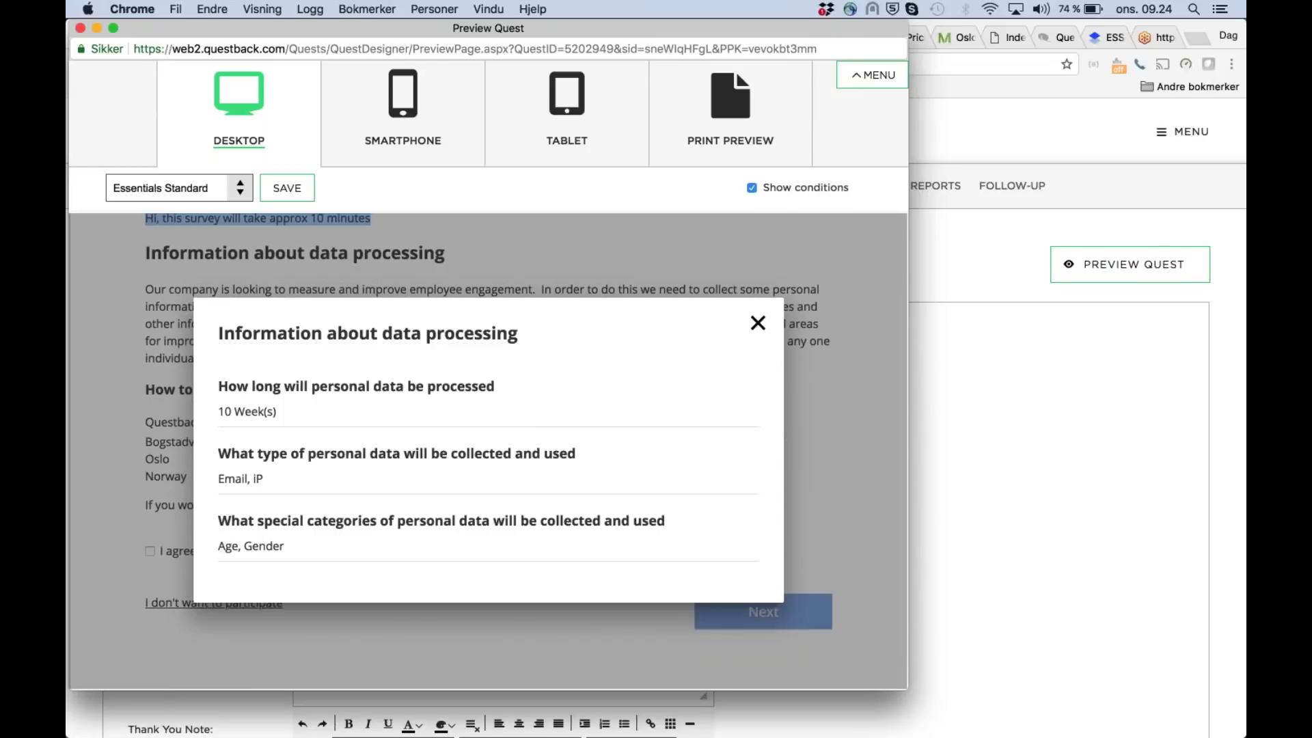
{"action": "scroll", "coordinate": [719, 429], "scroll_direction": "down", "scroll_amount": 1}
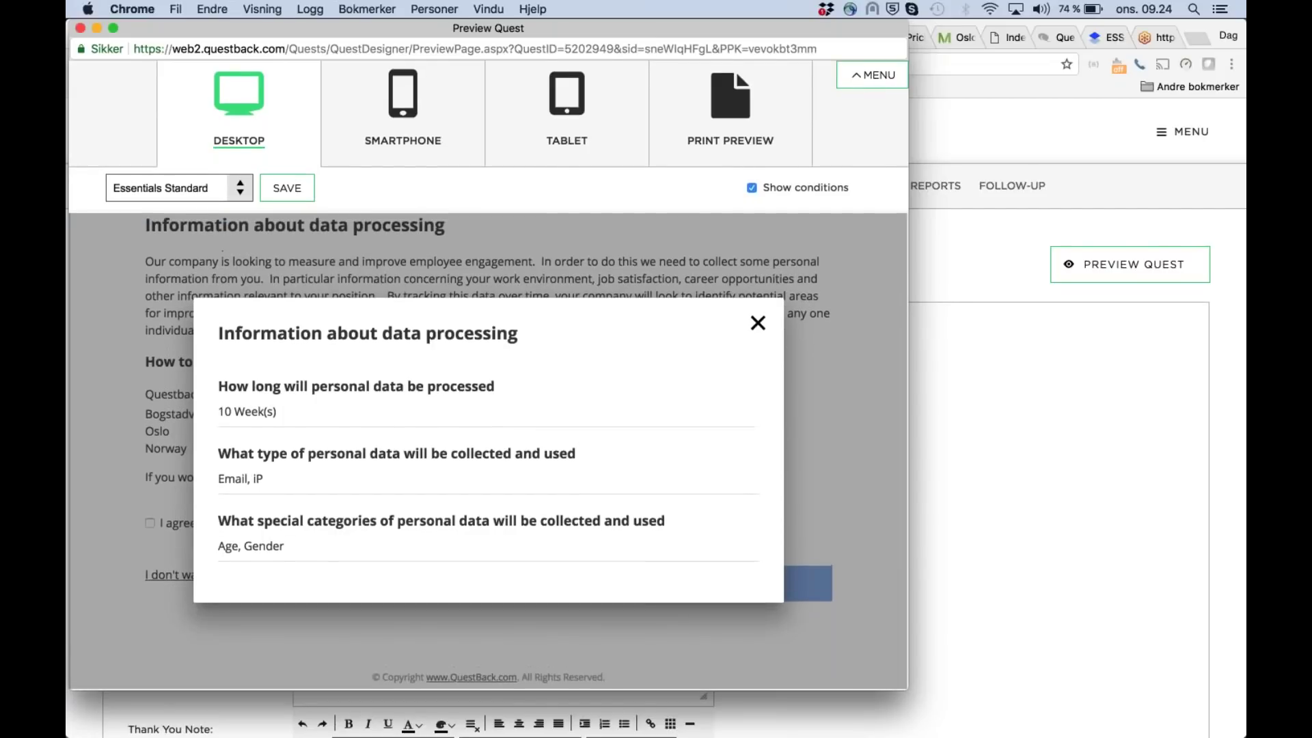
{"action": "left_click", "coordinate": [758, 323]}
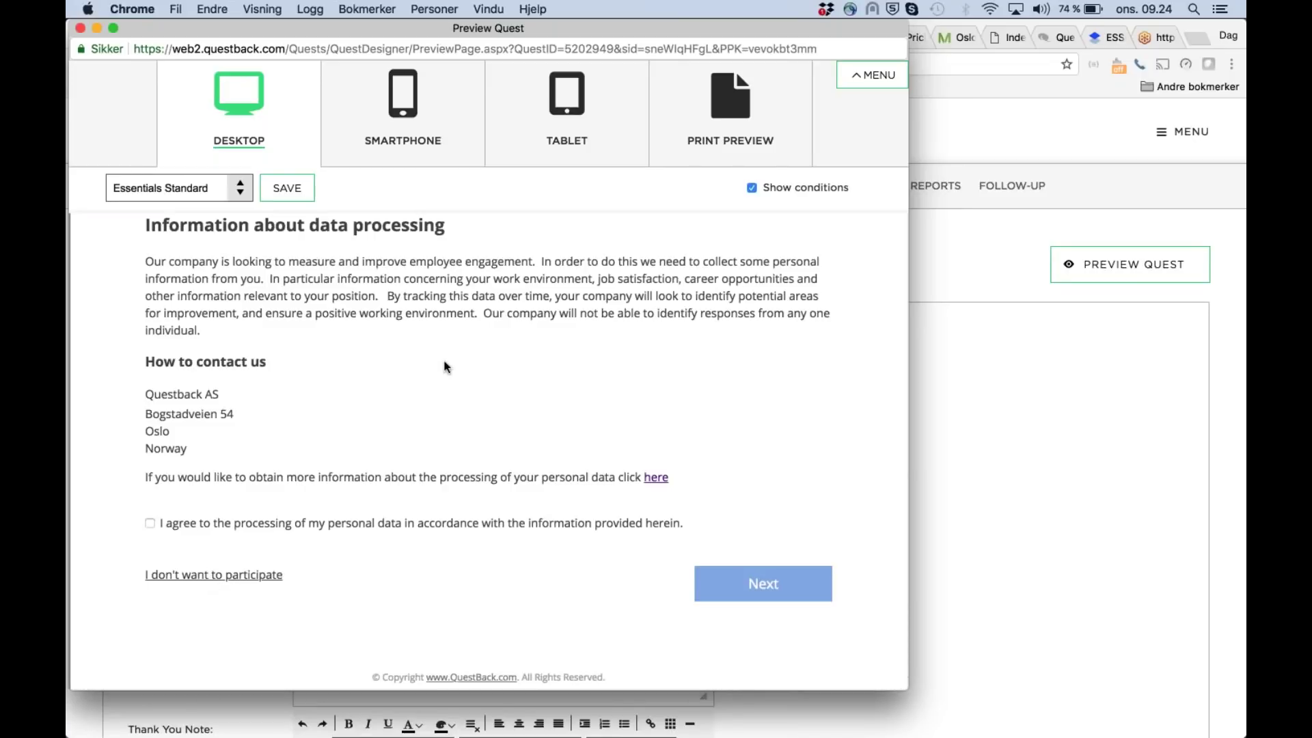
Choose not to participate on the previewed consent page and dismiss the confirmation dialog without confirming
{"action": "left_click", "coordinate": [215, 582]}
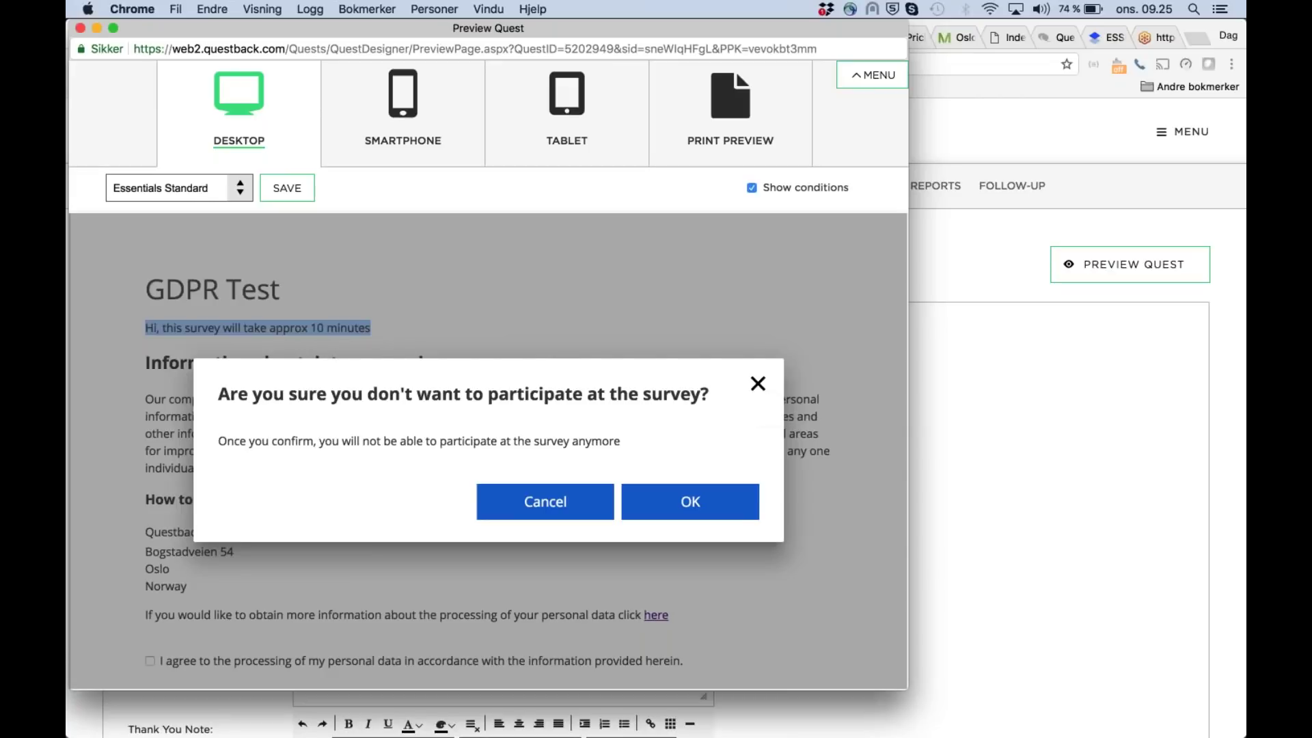
{"action": "right_click", "coordinate": [755, 385]}
{"action": "left_click", "coordinate": [717, 403]}
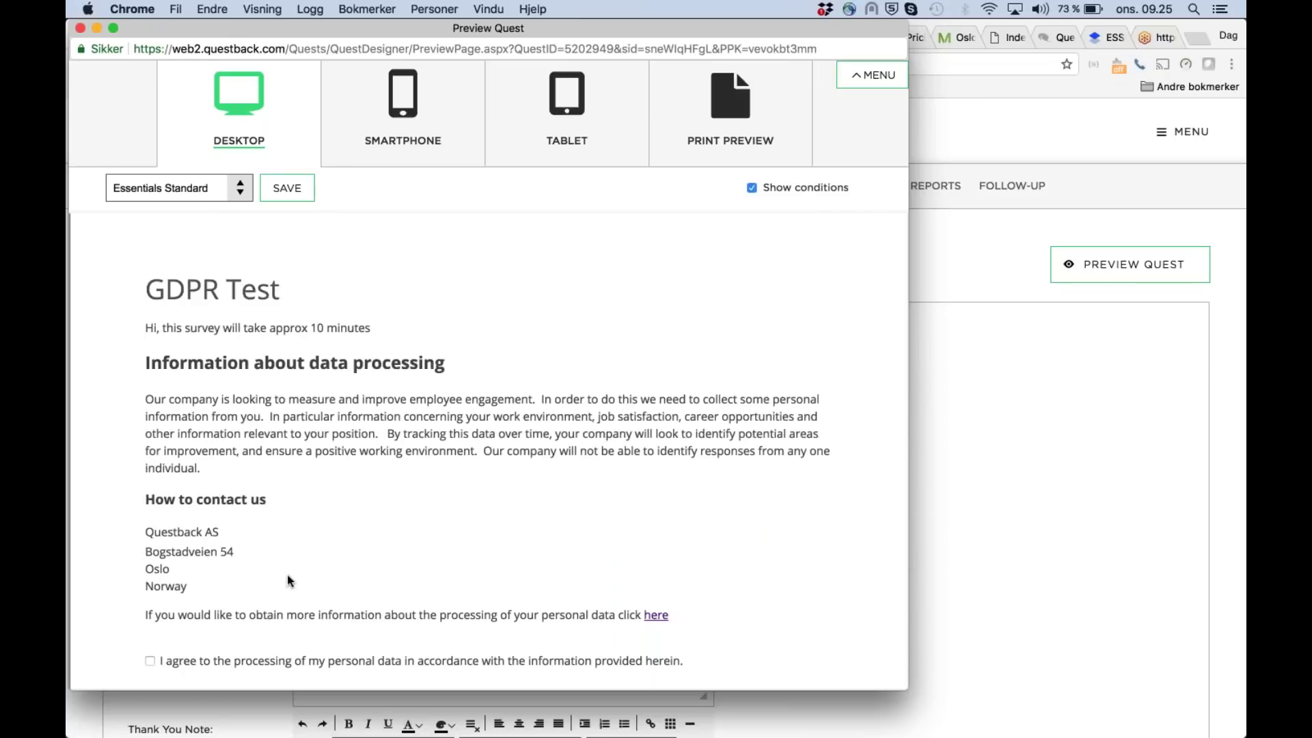
Agree to the processing of personal data, continue to the first question of the survey and close the preview
{"action": "scroll", "coordinate": [489, 451], "scroll_direction": "down", "scroll_amount": 2}
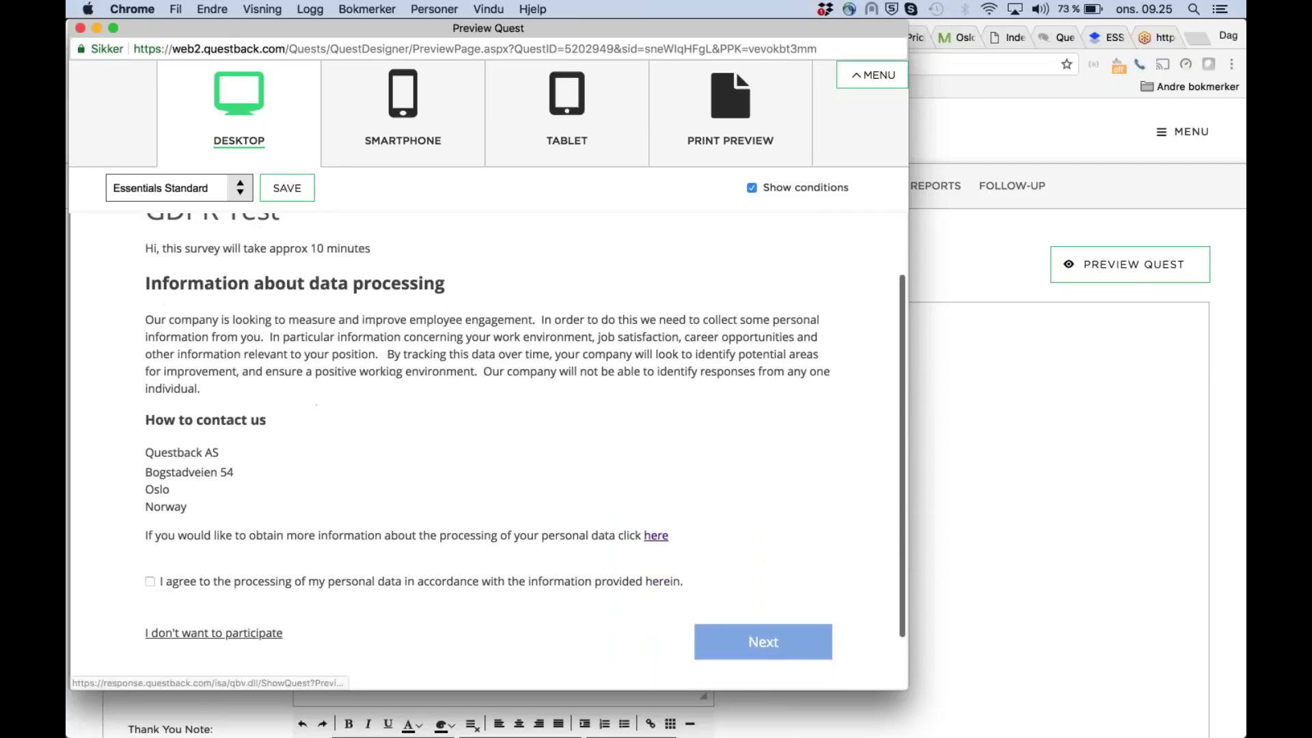
{"action": "left_click", "coordinate": [150, 581]}
{"action": "left_click", "coordinate": [789, 651]}
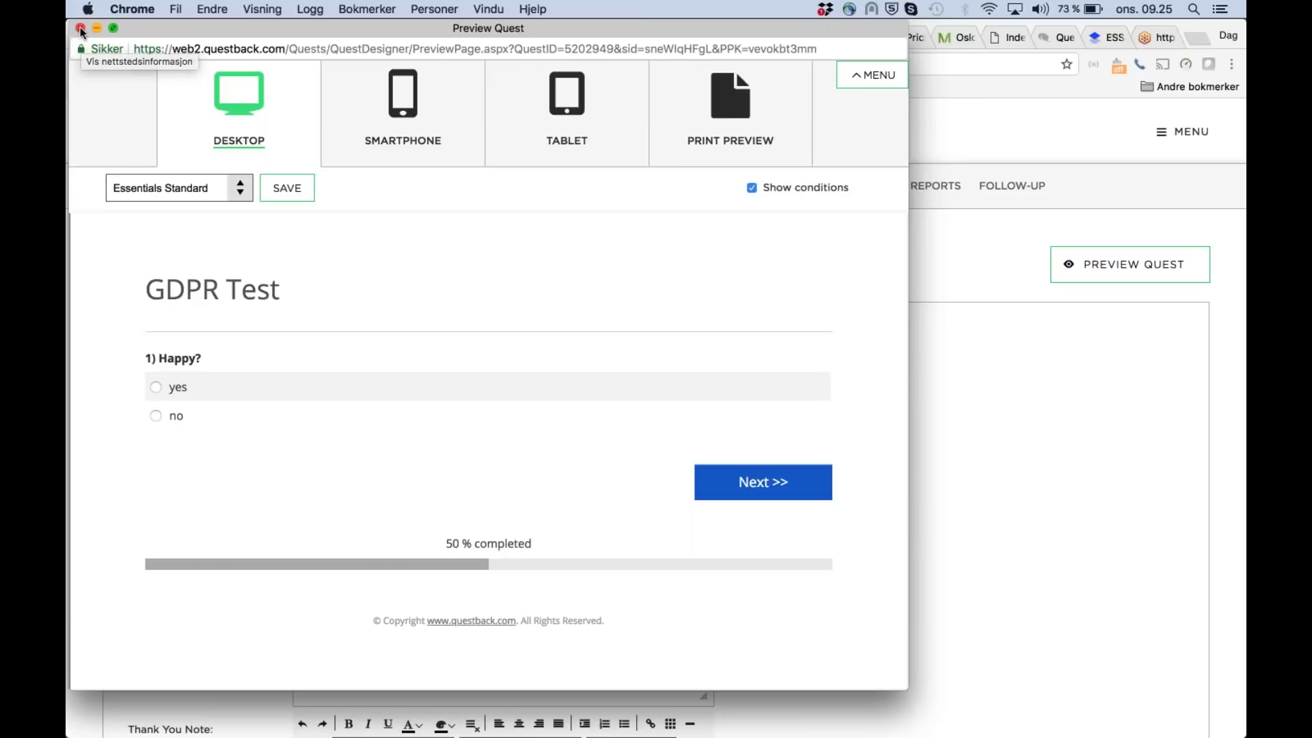
{"action": "key", "text": "super+w"}
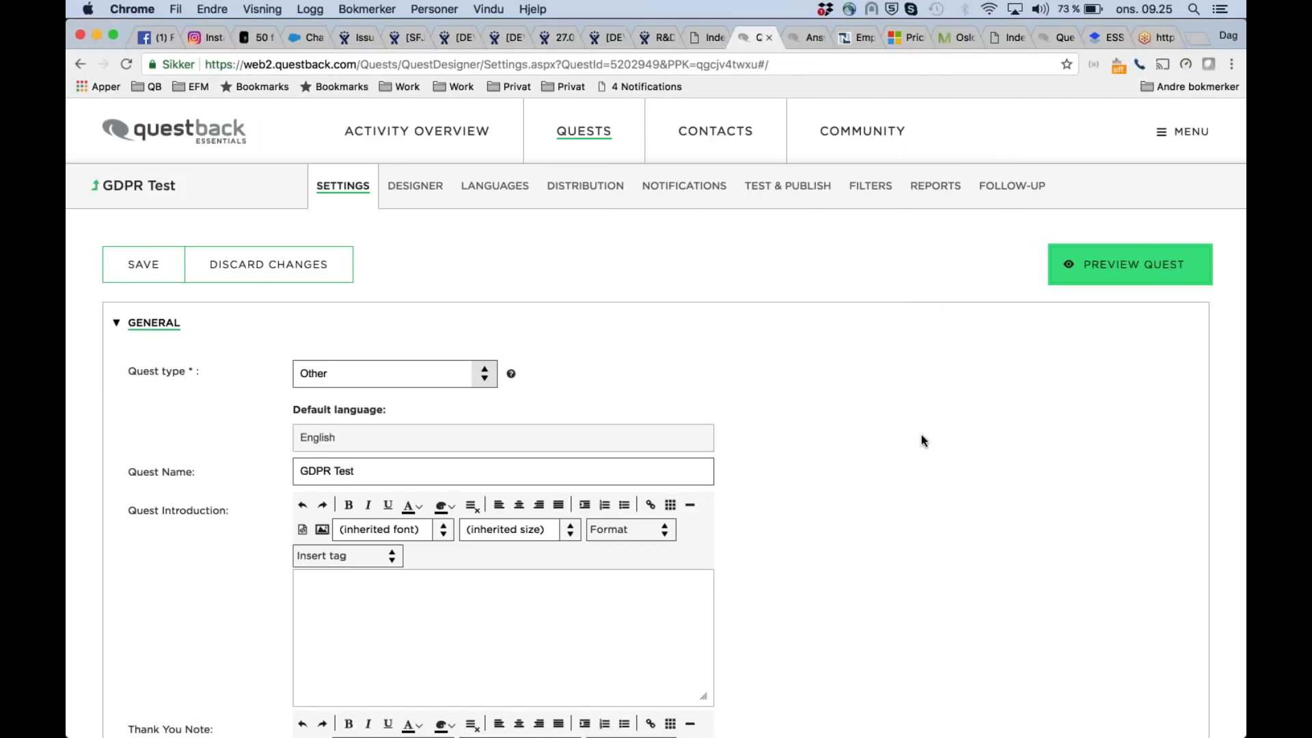
Collapse the General section of the quest settings and return to the GDPR settings
{"action": "scroll", "coordinate": [922, 440], "scroll_direction": "down", "scroll_amount": 2}
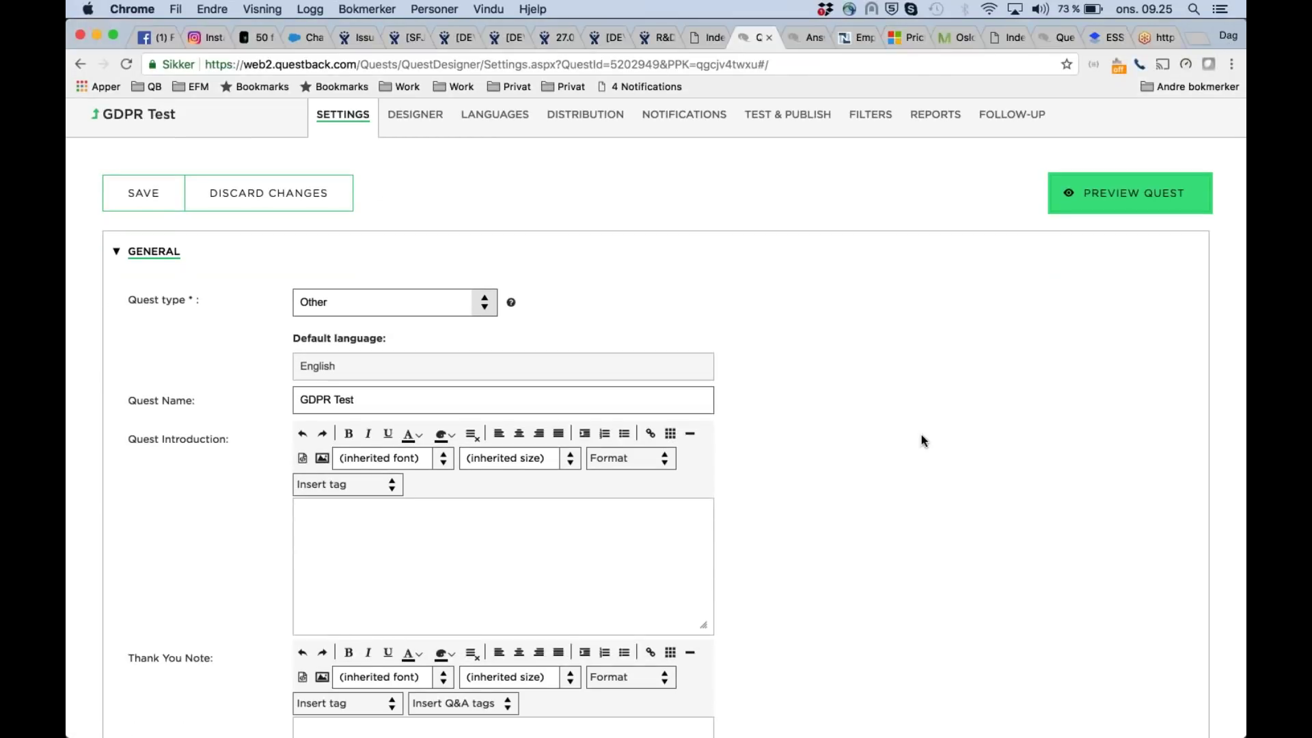
{"action": "left_click", "coordinate": [155, 258]}
{"action": "scroll", "coordinate": [570, 453], "scroll_direction": "down", "scroll_amount": 4}
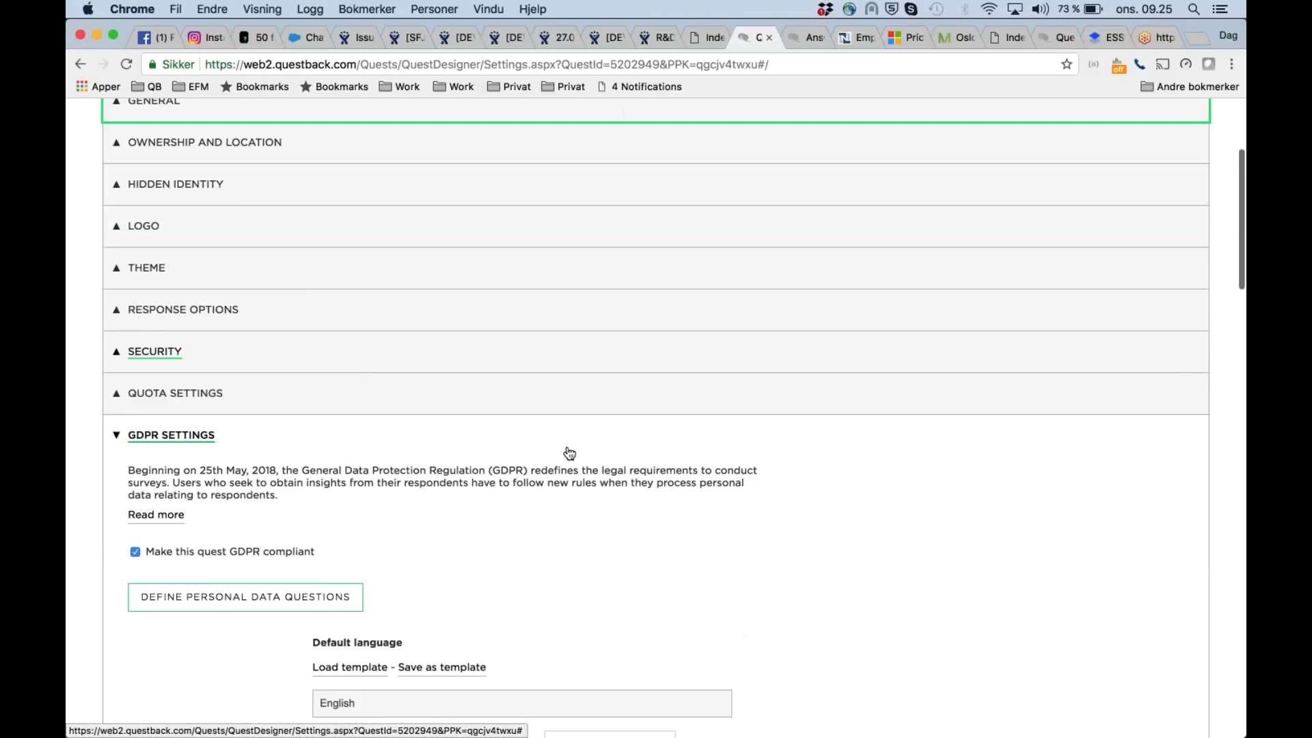
{"action": "scroll", "coordinate": [570, 453], "scroll_direction": "down", "scroll_amount": 1}
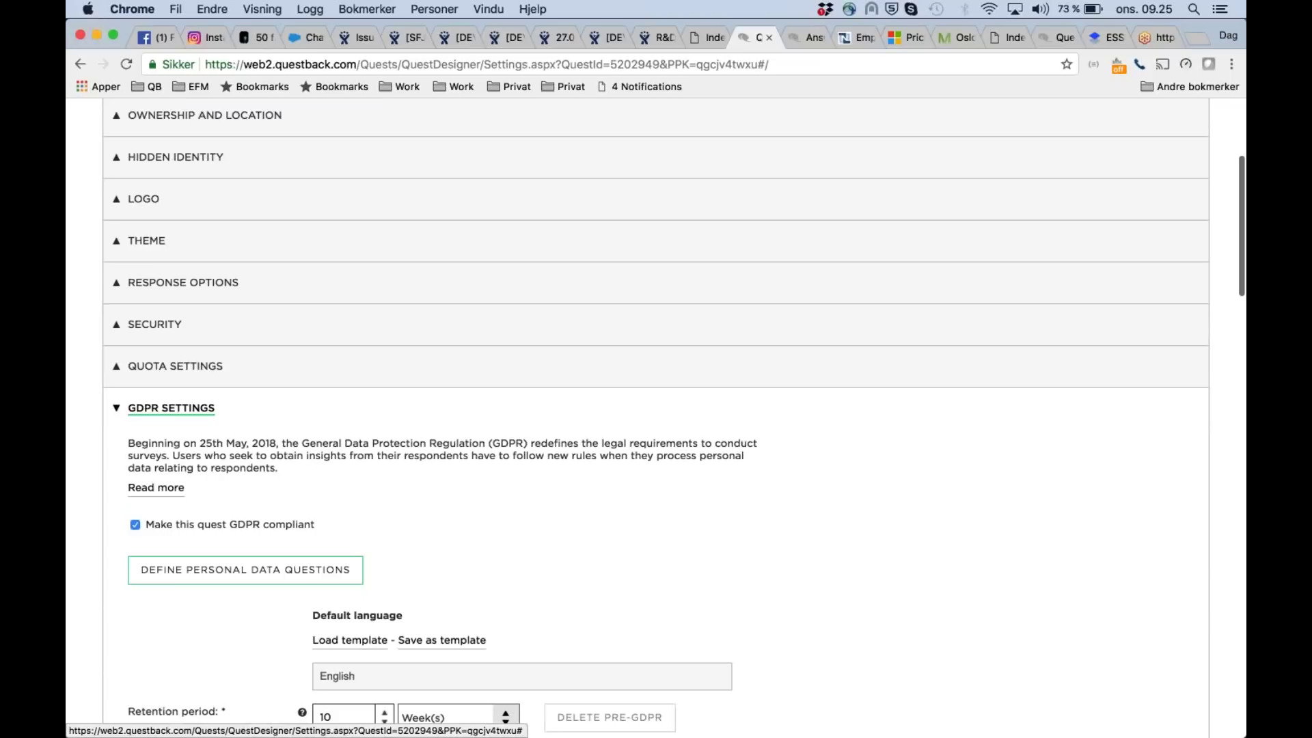
Review the retention settings and the questions marked as personal data in the GDPR settings, leaving the selections as they are
{"action": "scroll", "coordinate": [570, 453], "scroll_direction": "down", "scroll_amount": 2}
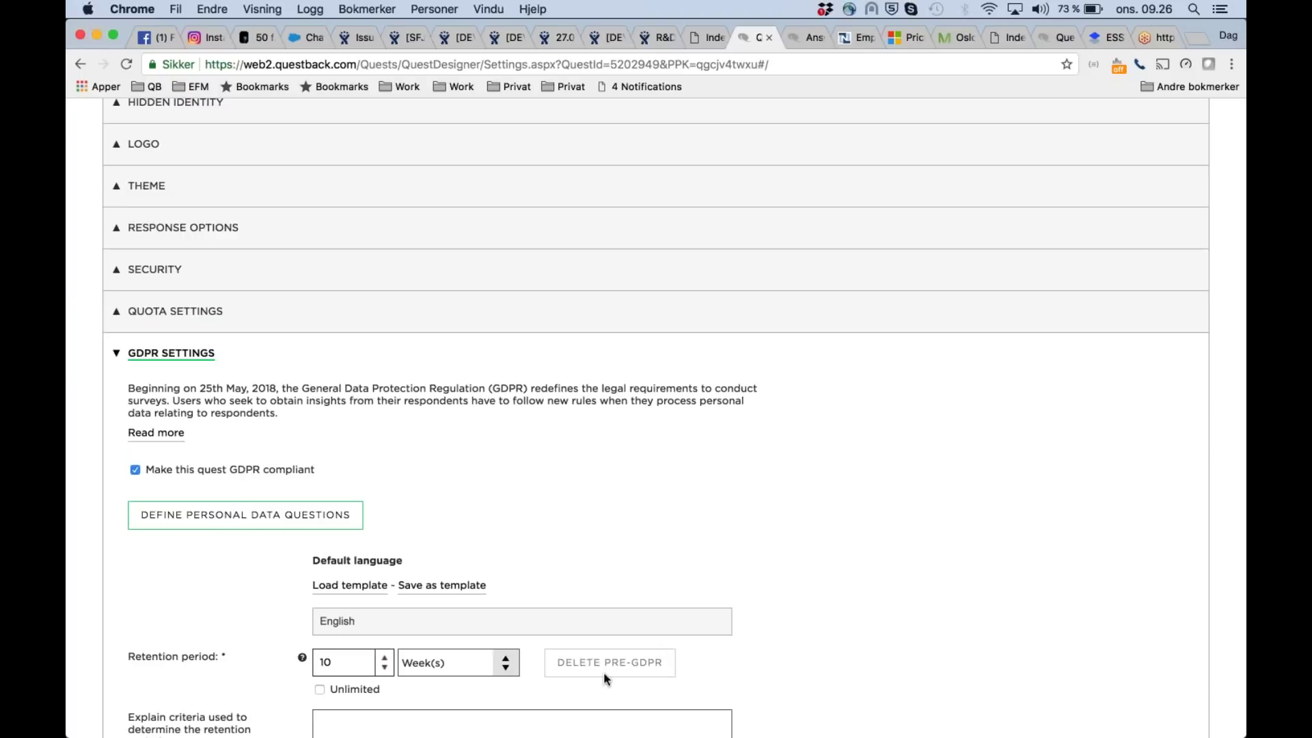
{"action": "scroll", "coordinate": [604, 679], "scroll_direction": "down", "scroll_amount": 2}
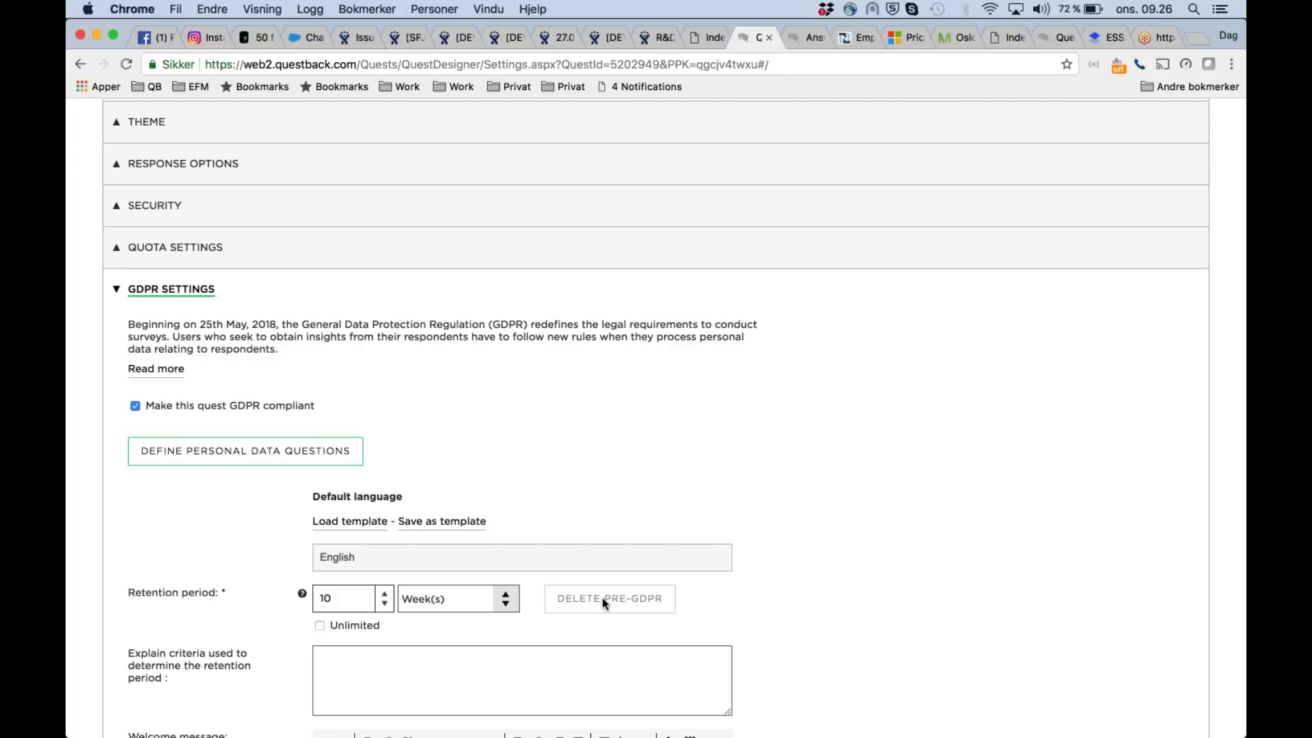
{"action": "left_click", "coordinate": [266, 454]}
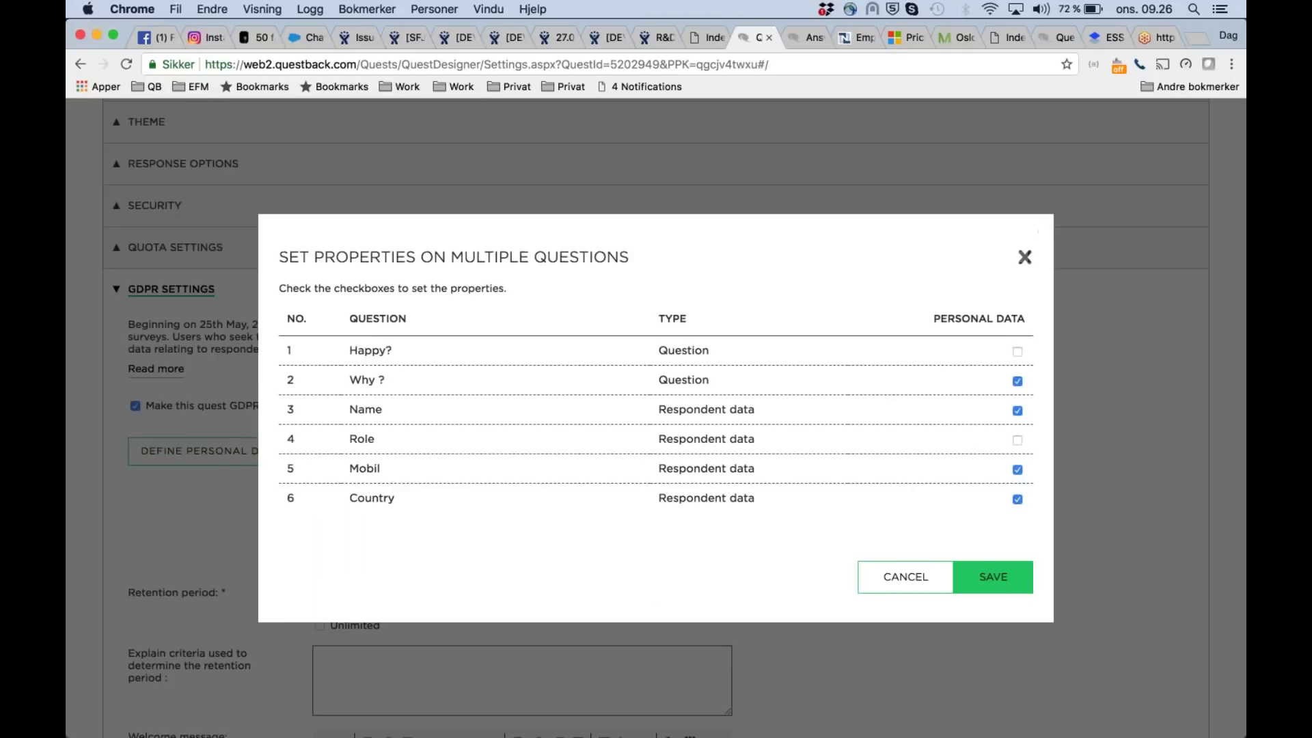
{"action": "left_click", "coordinate": [1023, 257]}
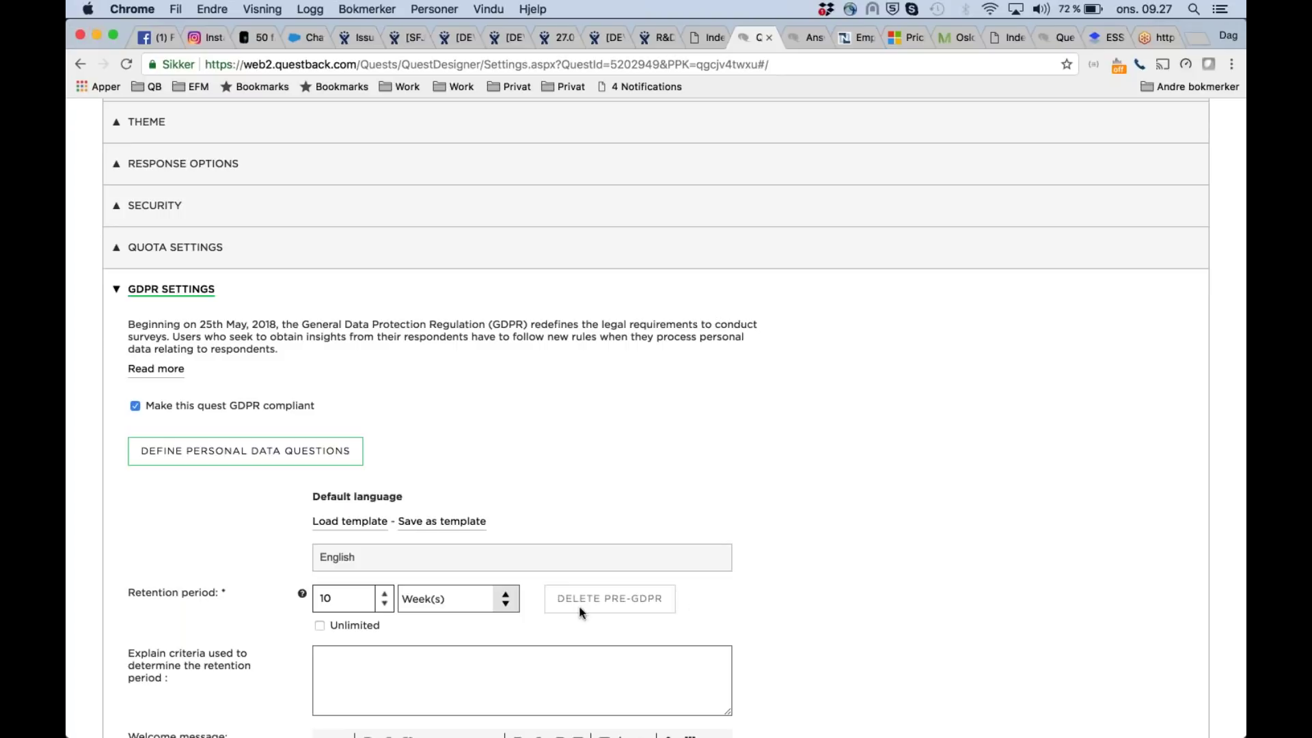
Go to the quest's Follow-up page and expand its Responses section
{"action": "scroll", "coordinate": [1048, 473], "scroll_direction": "up", "scroll_amount": 8}
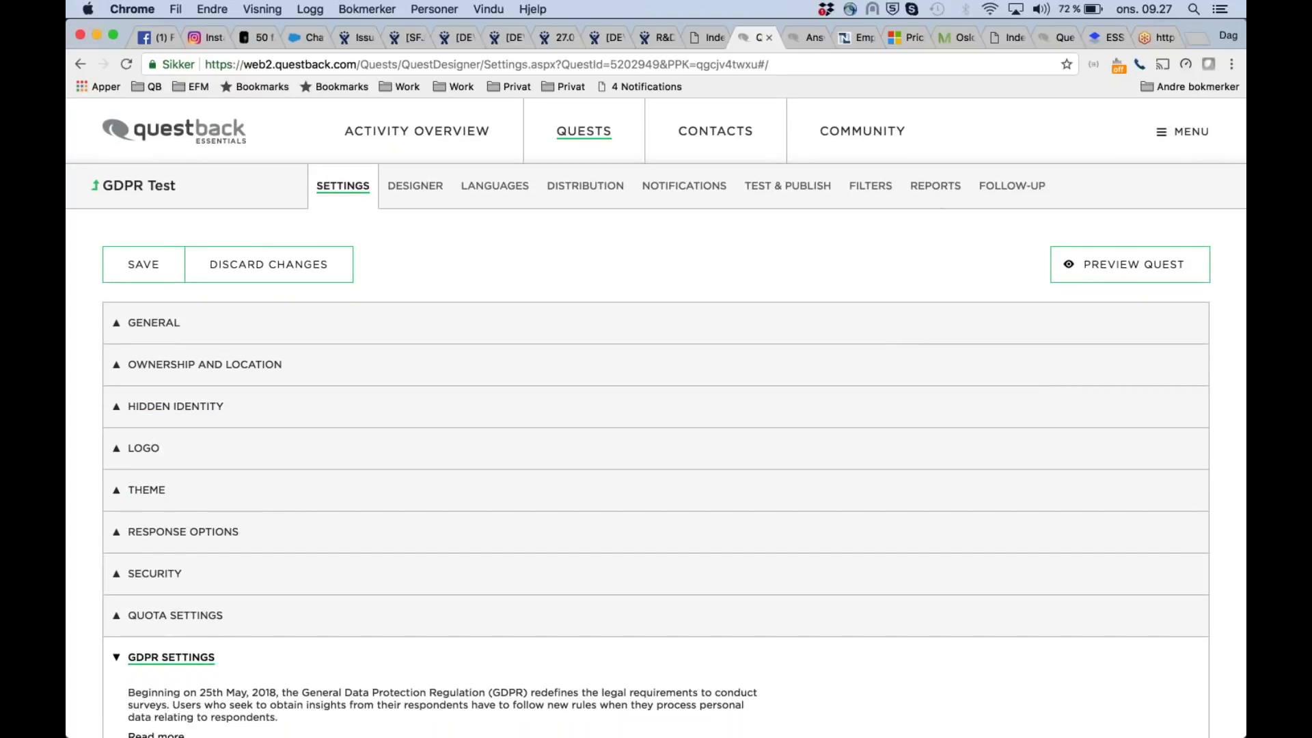
{"action": "left_click", "coordinate": [1031, 189]}
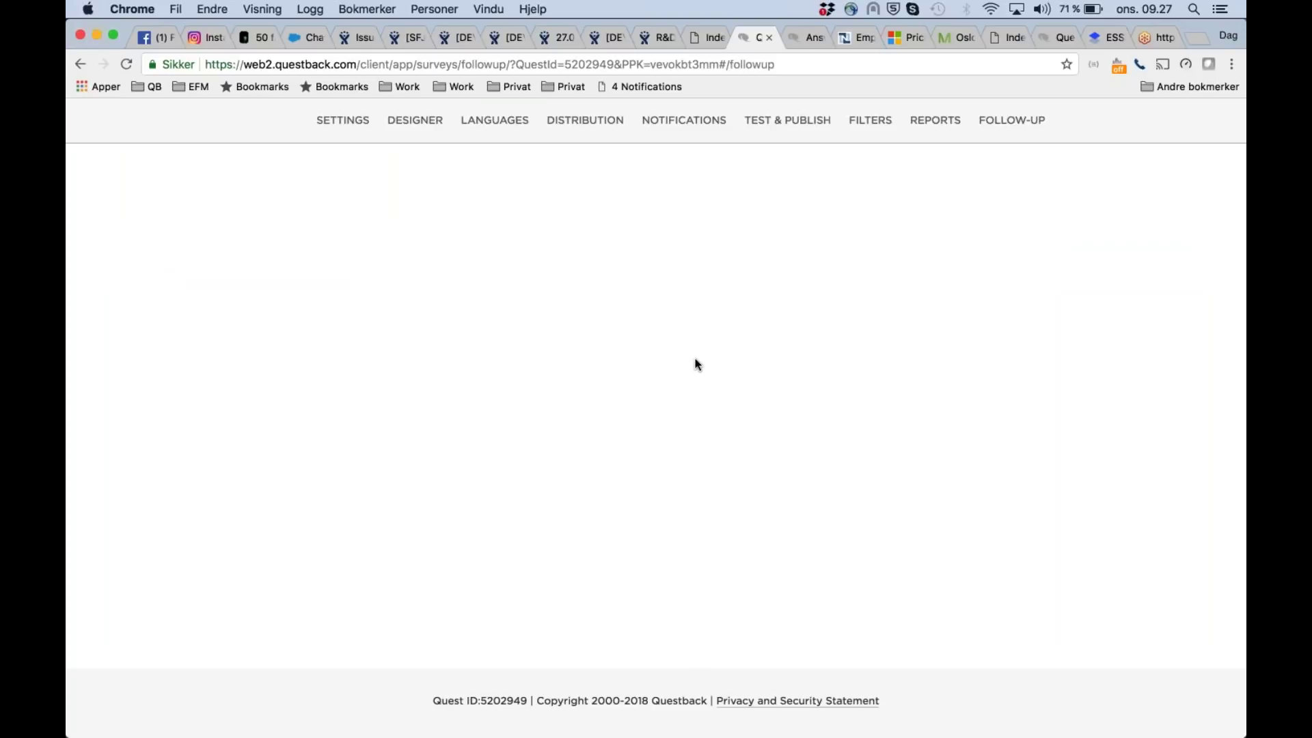
{"action": "triple_click", "coordinate": [1011, 120]}
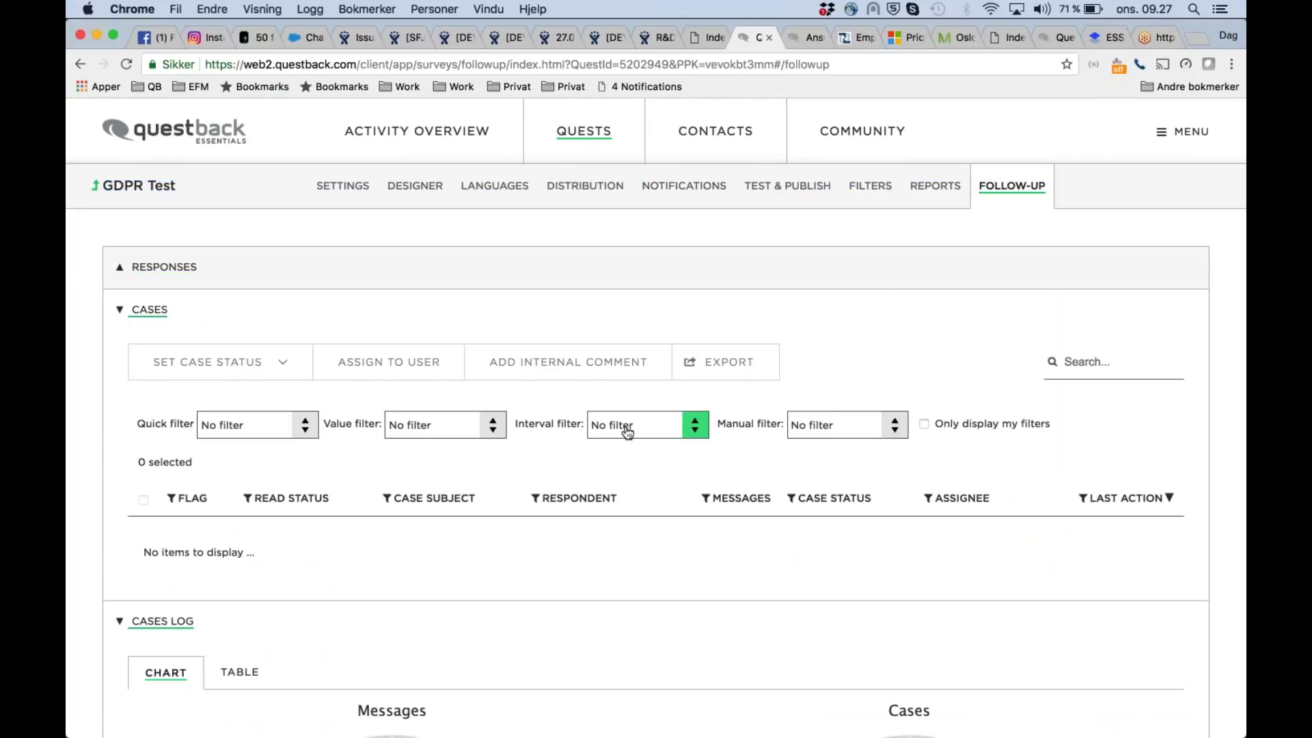
{"action": "left_click", "coordinate": [146, 283]}
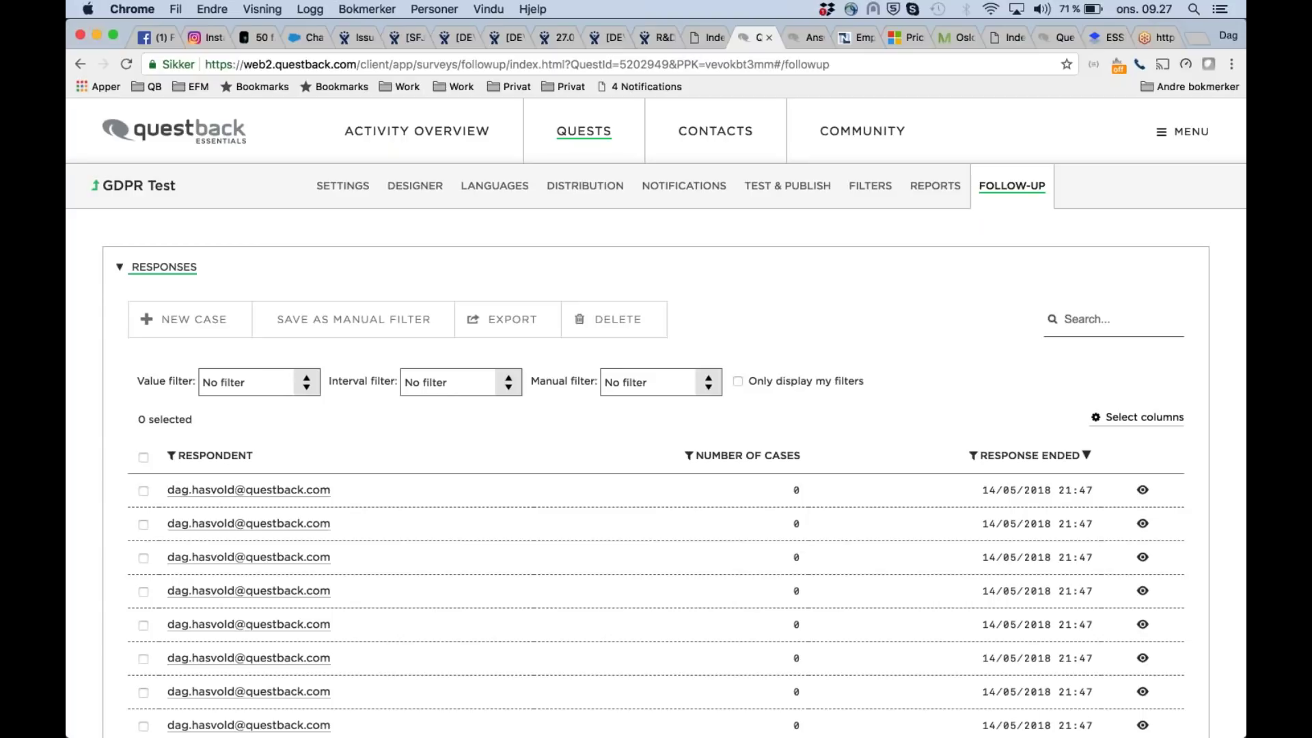
Select the first three responses, examine the options for deleting them and cancel the deletion
{"action": "left_click", "coordinate": [143, 490]}
{"action": "left_click", "coordinate": [143, 490]}
{"action": "left_click", "coordinate": [144, 524]}
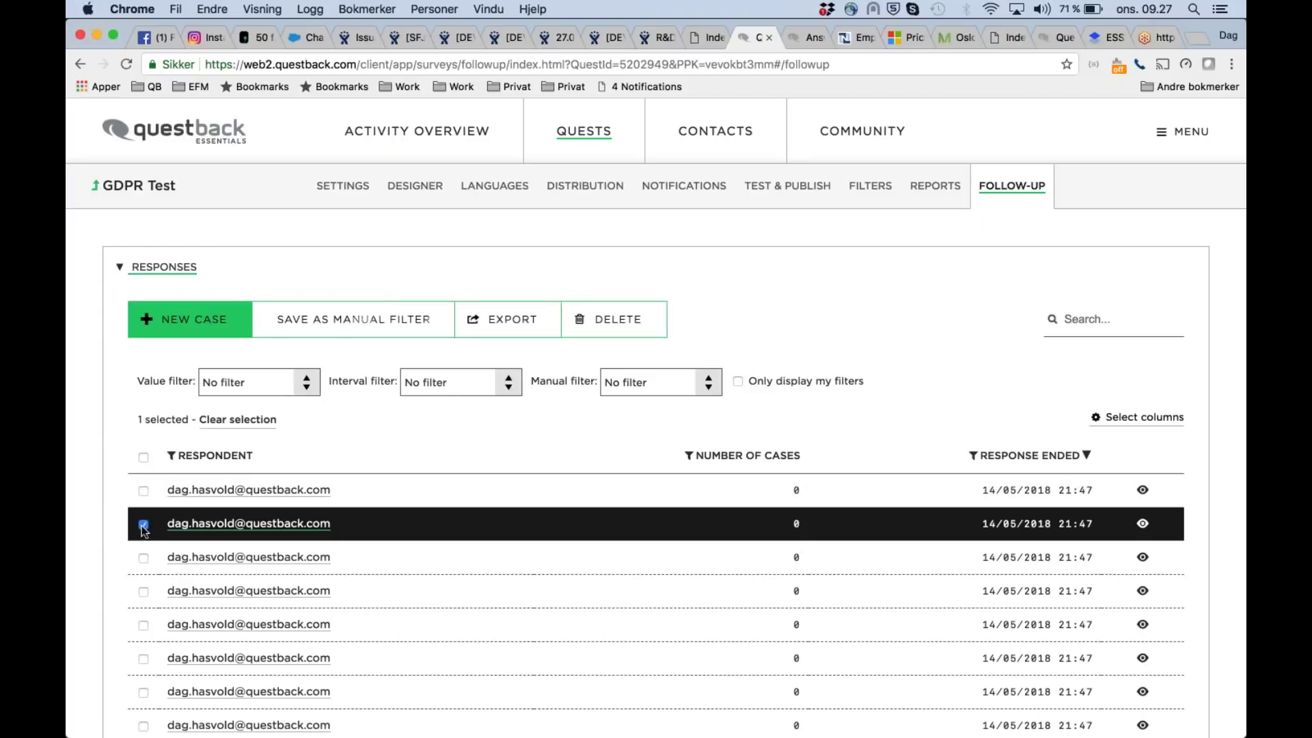
{"action": "left_click", "coordinate": [144, 492]}
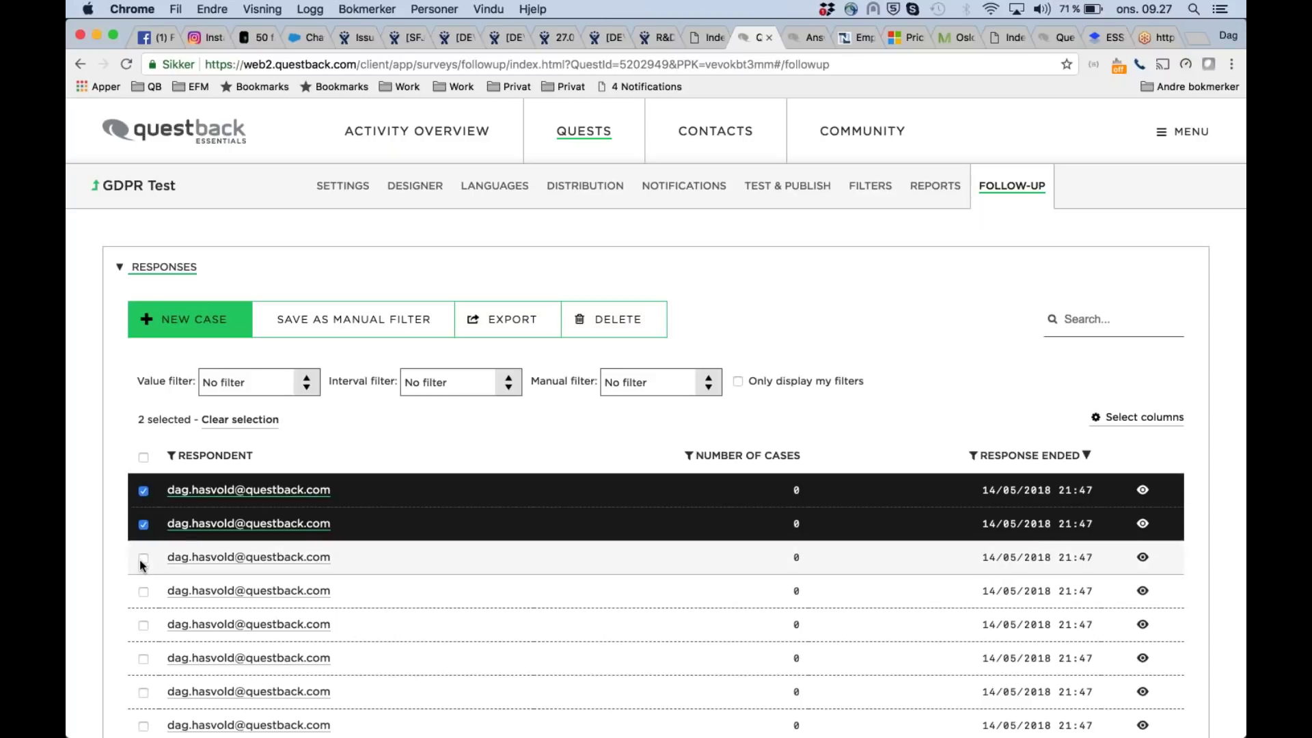
{"action": "left_click", "coordinate": [143, 559]}
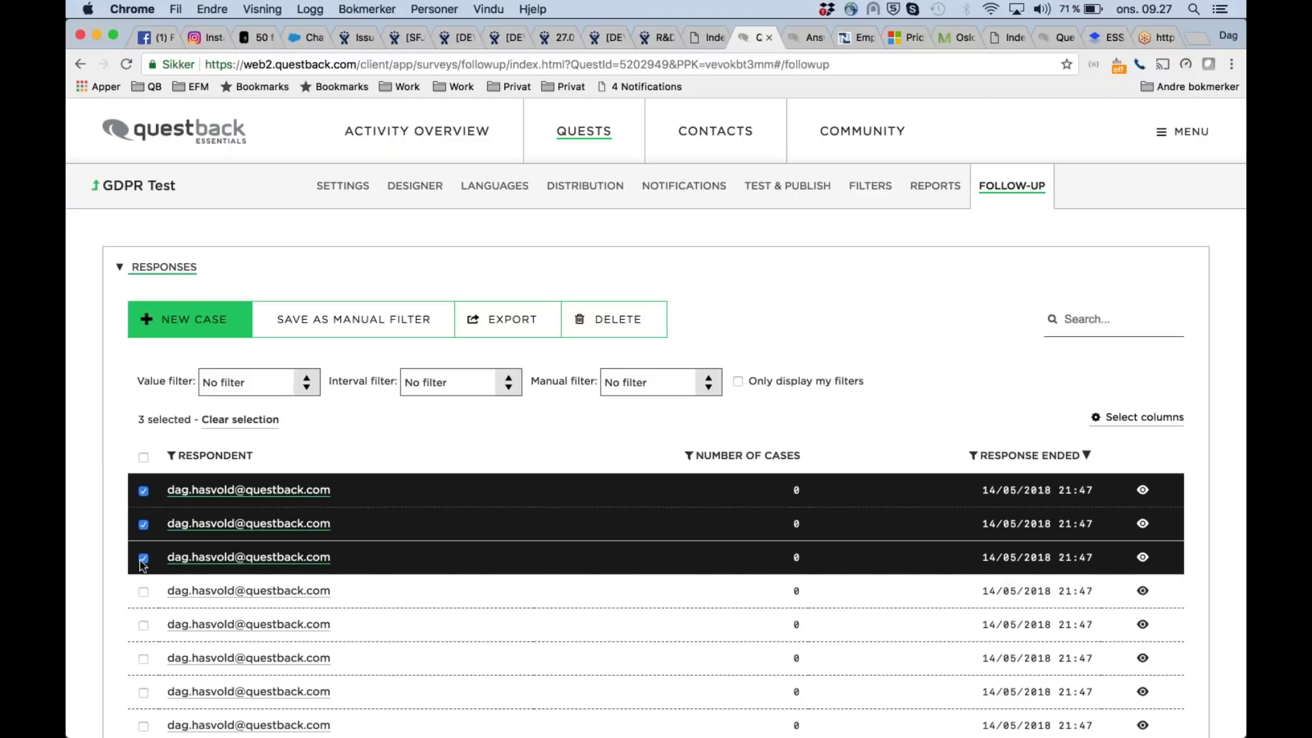
{"action": "left_click", "coordinate": [641, 321]}
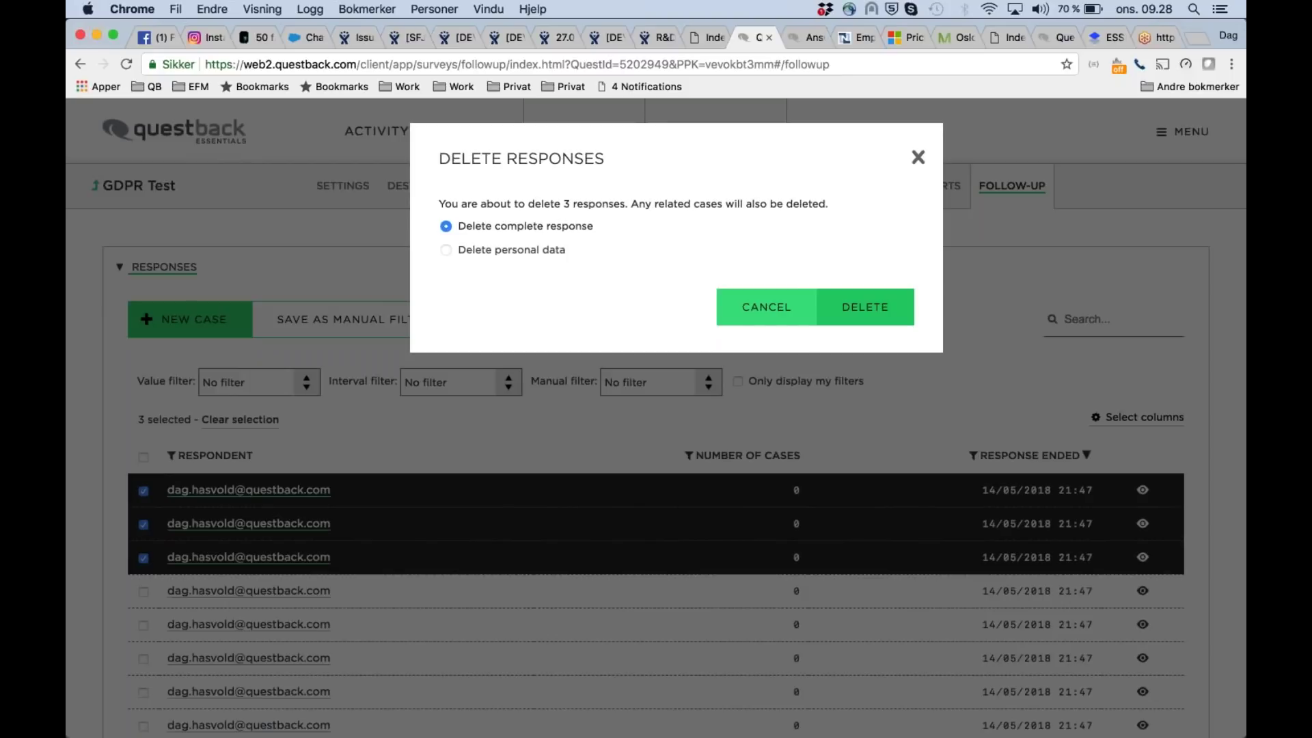
{"action": "left_click", "coordinate": [757, 292]}
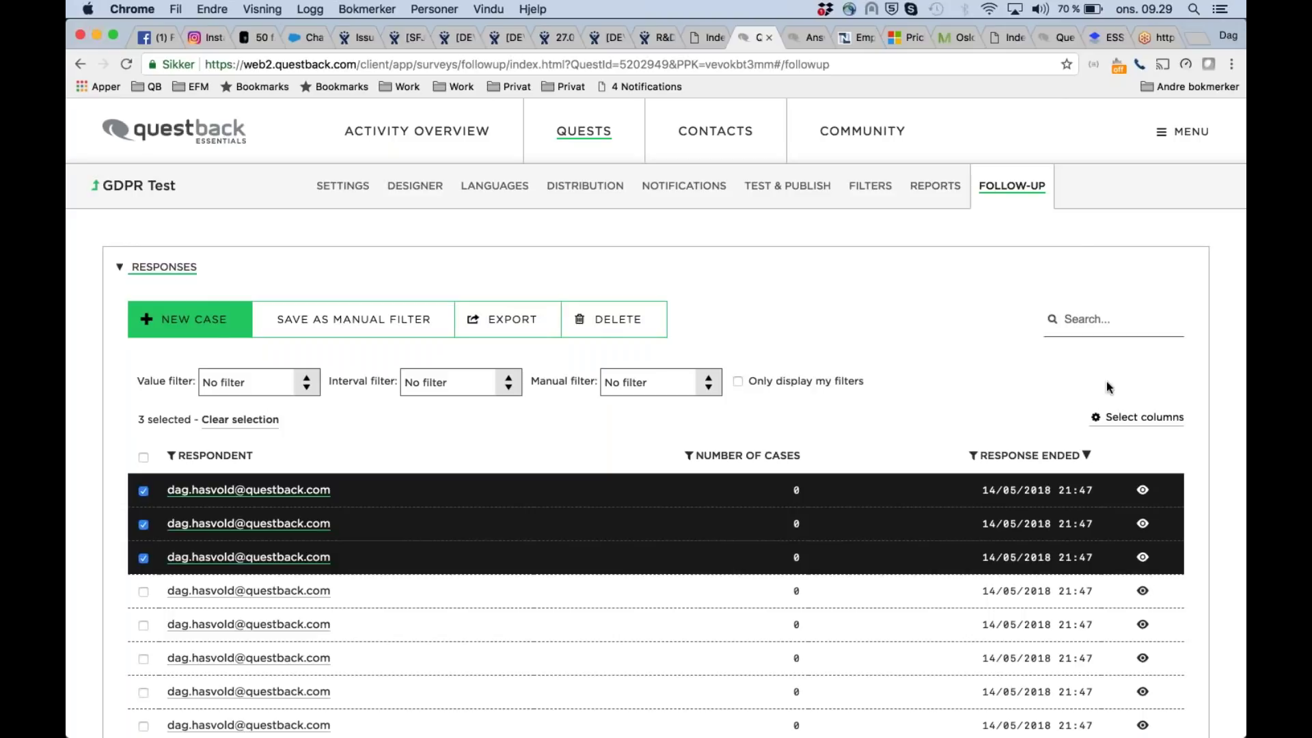
Add the "1. Happy?" answer column to the response list and export the three selected responses
{"action": "left_click", "coordinate": [1138, 417]}
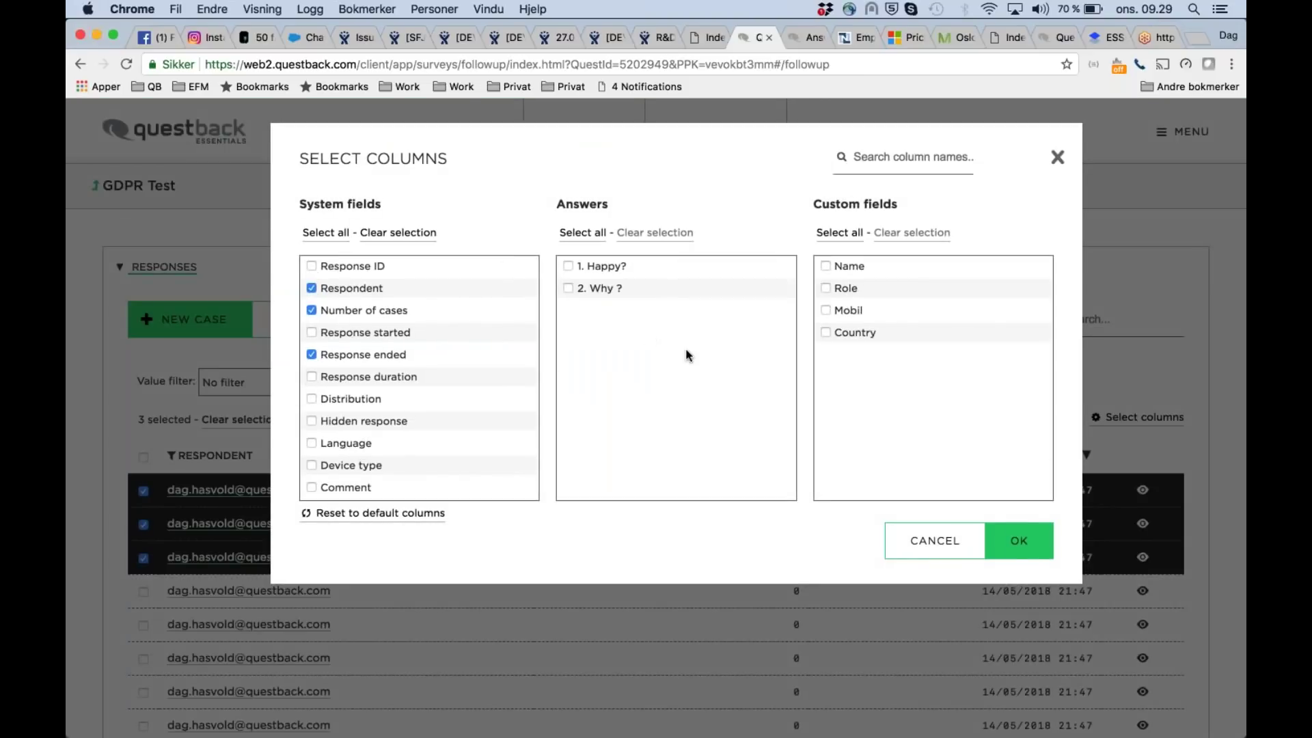
{"action": "left_click", "coordinate": [570, 266]}
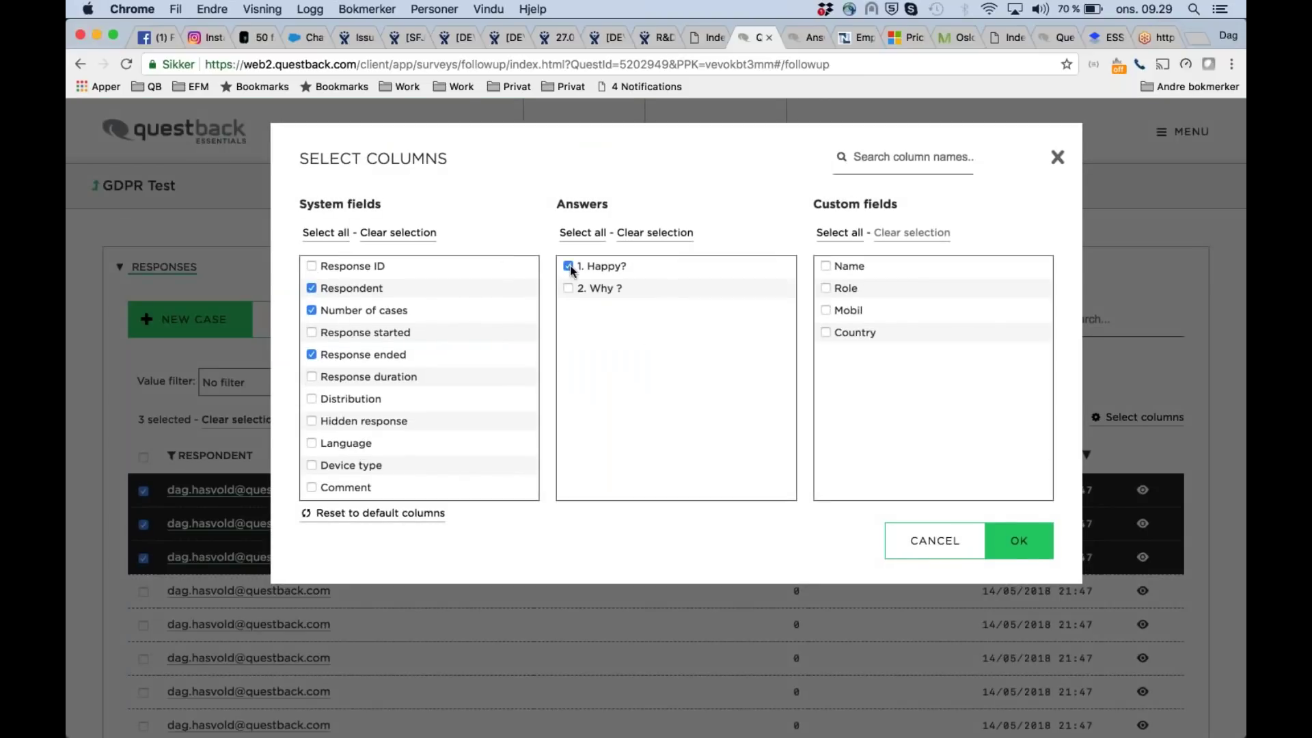
{"action": "left_click", "coordinate": [1022, 541]}
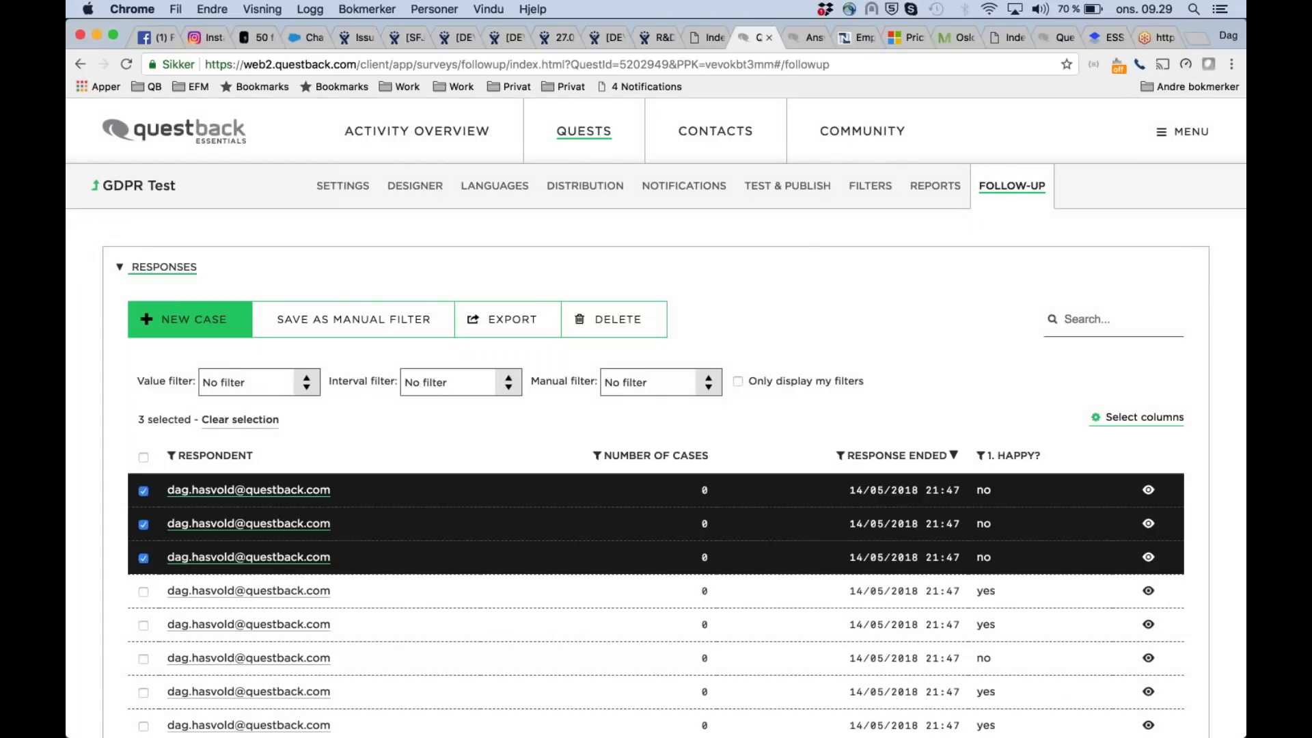
{"action": "left_click", "coordinate": [522, 328]}
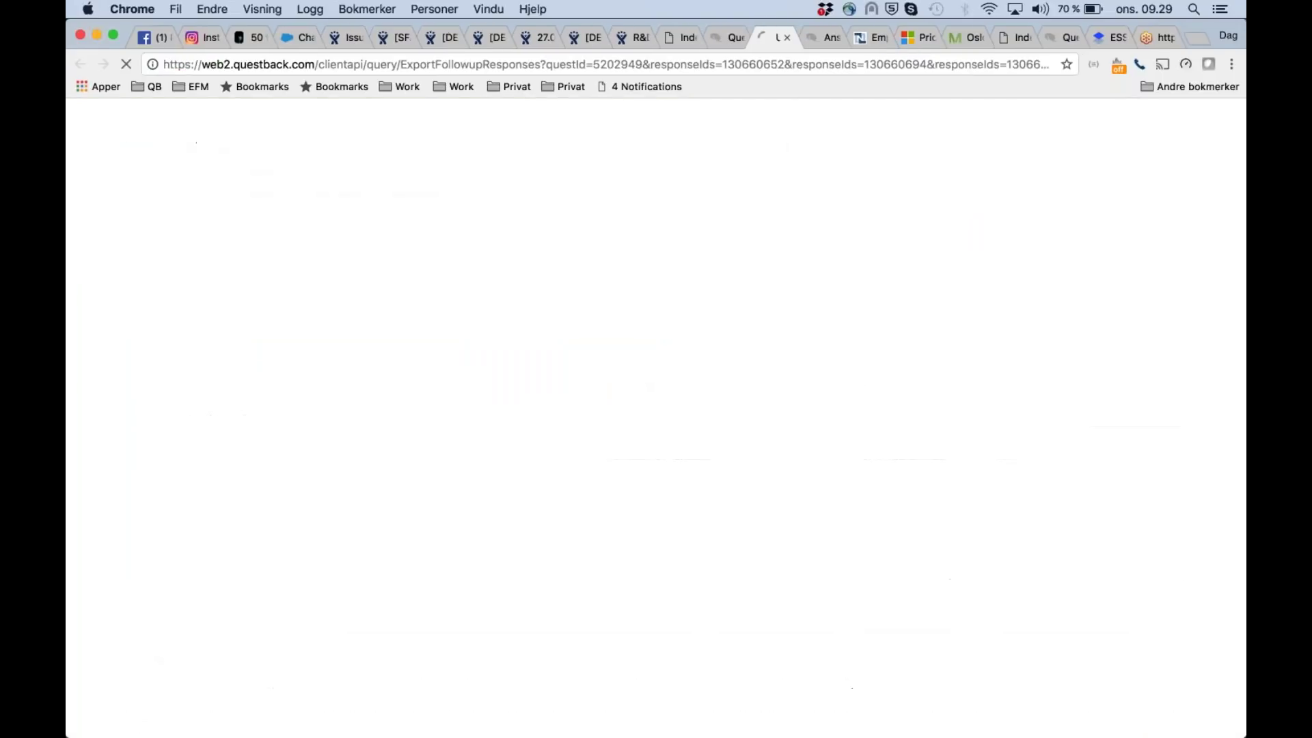